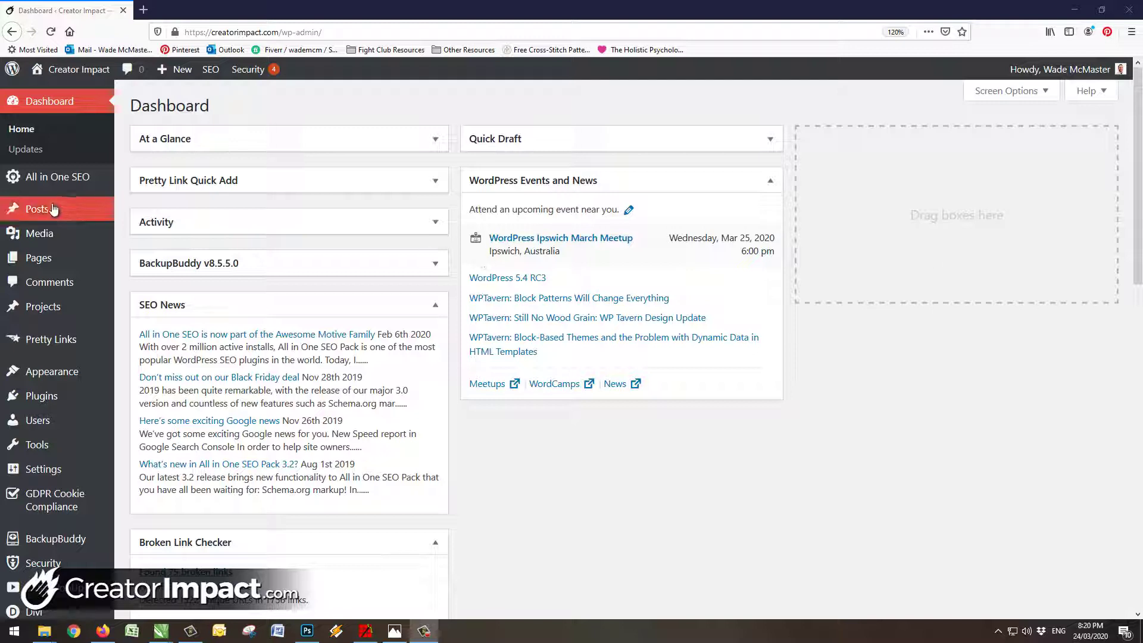
# Start a new post in the default block editor
pyautogui.moveTo(45, 210)
pyautogui.click(144, 233)
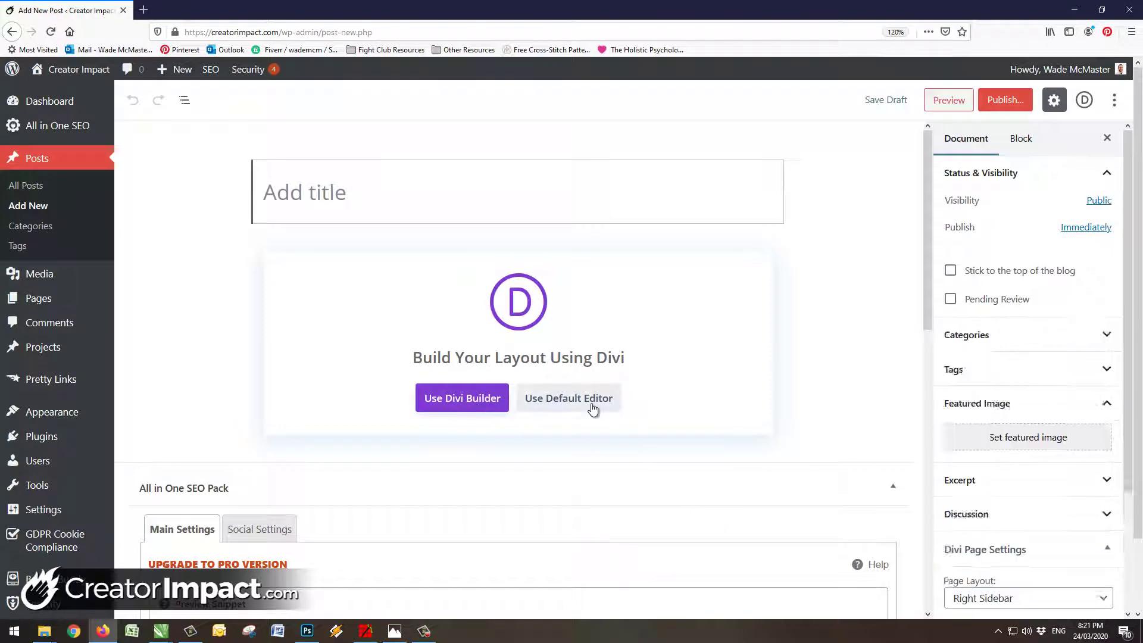
pyautogui.click(593, 403)
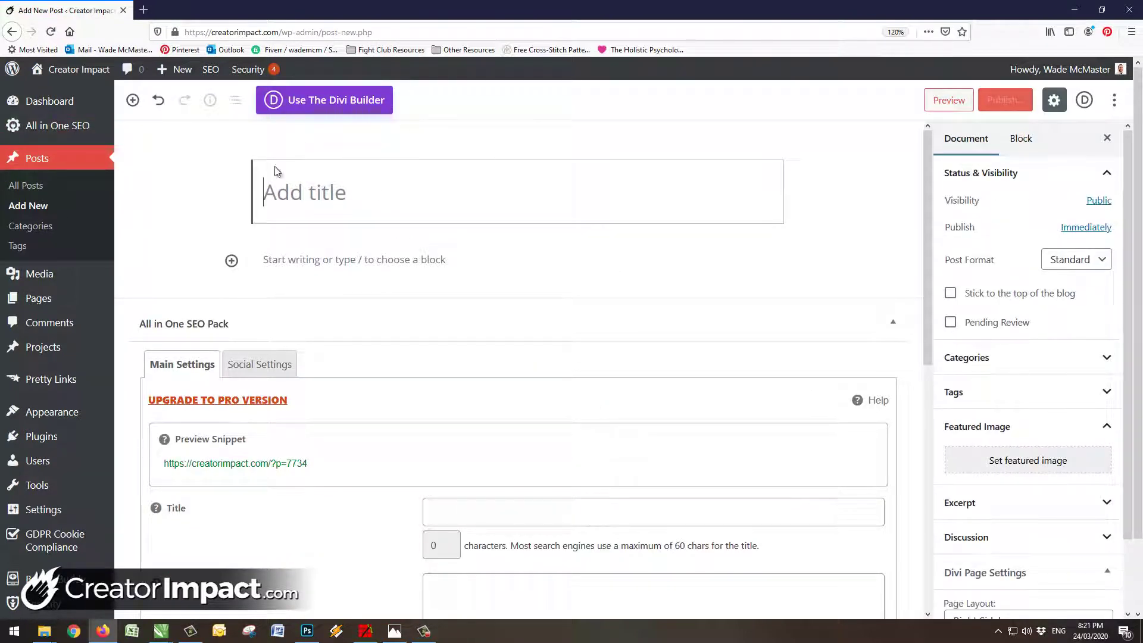
# Type 'Introduction' as the first paragraph and start a new block below it
pyautogui.scroll(-1, 595, 324)
pyautogui.scroll(1, 421, 324)
pyautogui.click(336, 259)
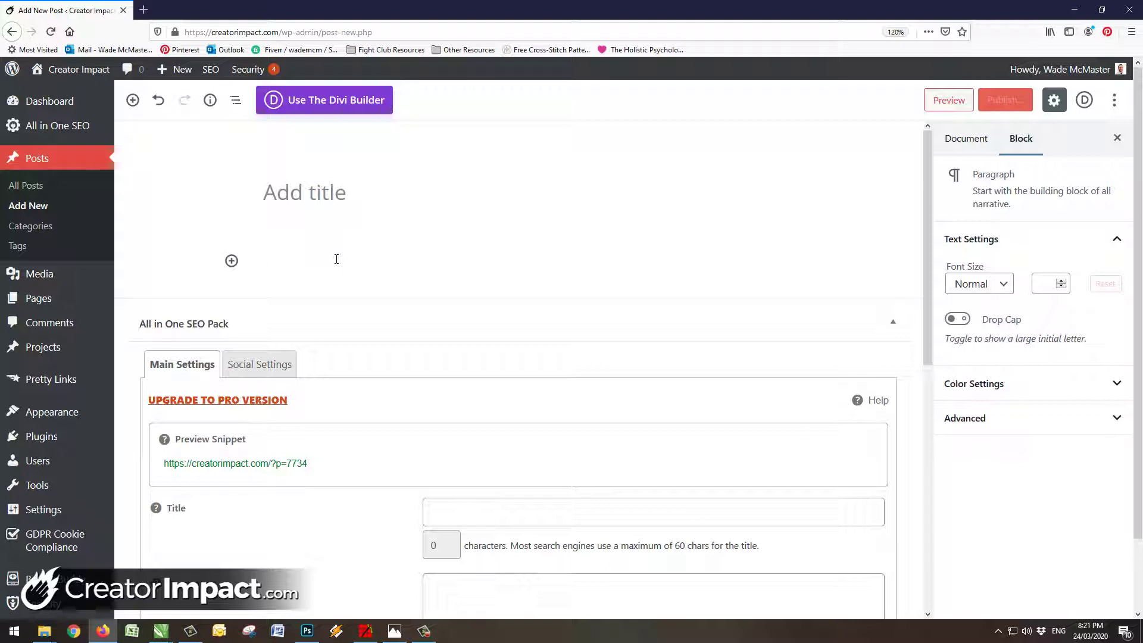
pyautogui.write('Introd')
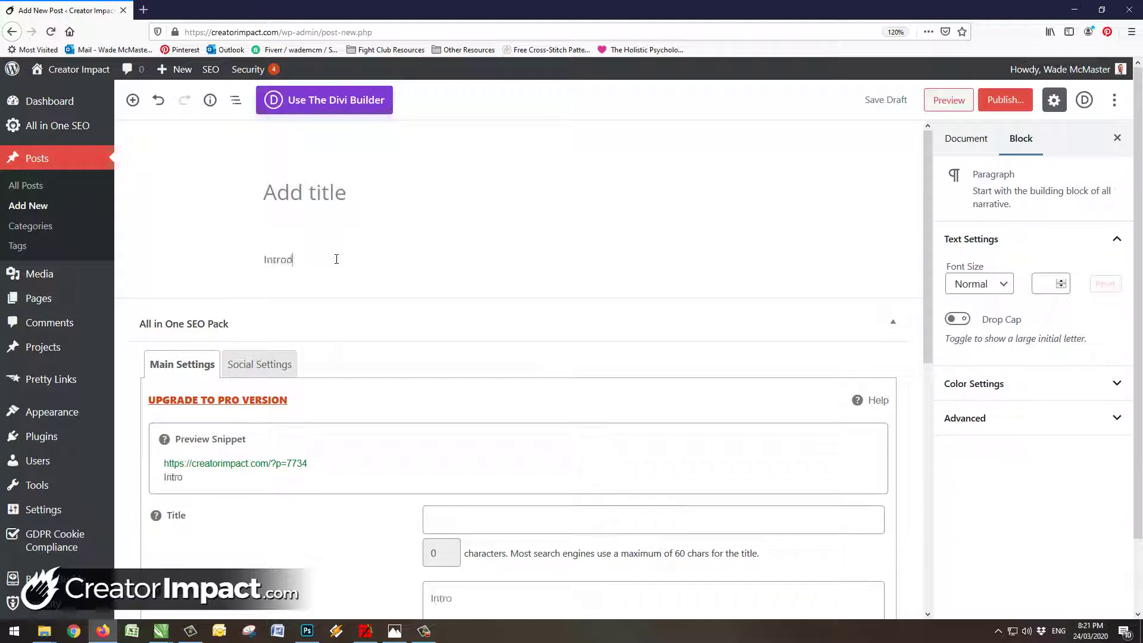
pyautogui.write('uction')
pyautogui.press('Return')
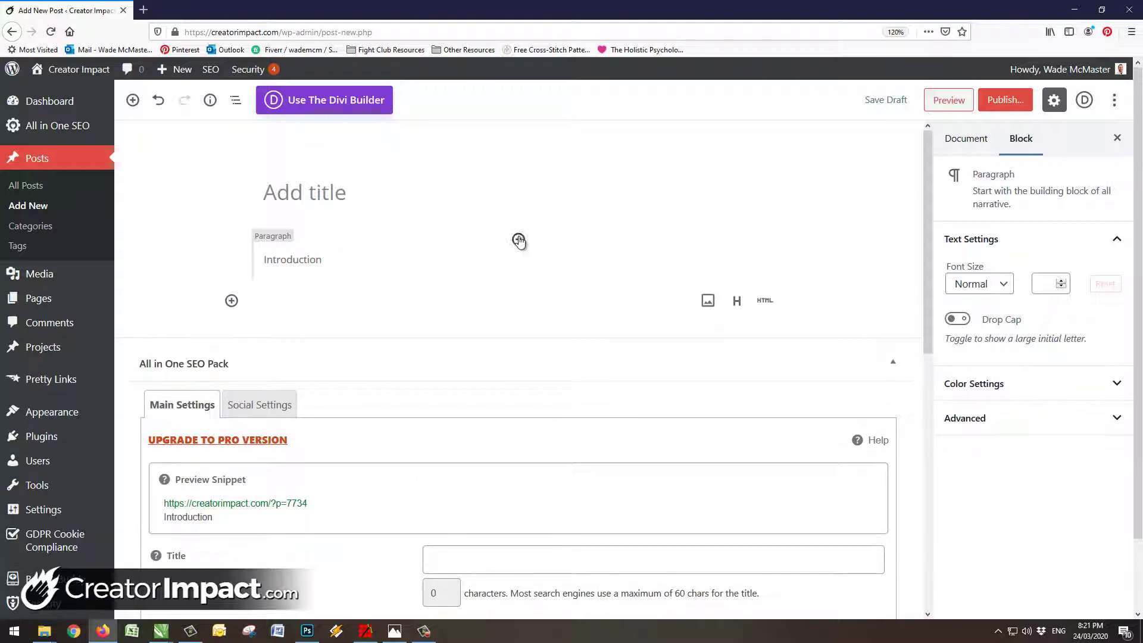
# Insert an Image block and align it to the right
pyautogui.click(519, 241)
pyautogui.click(514, 370)
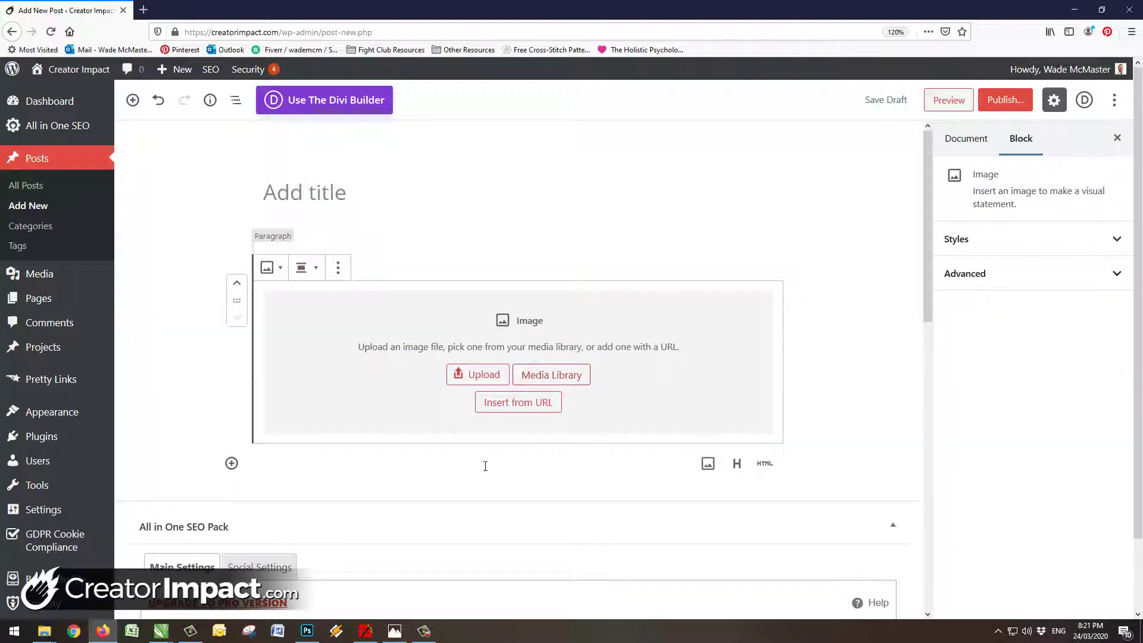
pyautogui.click(307, 268)
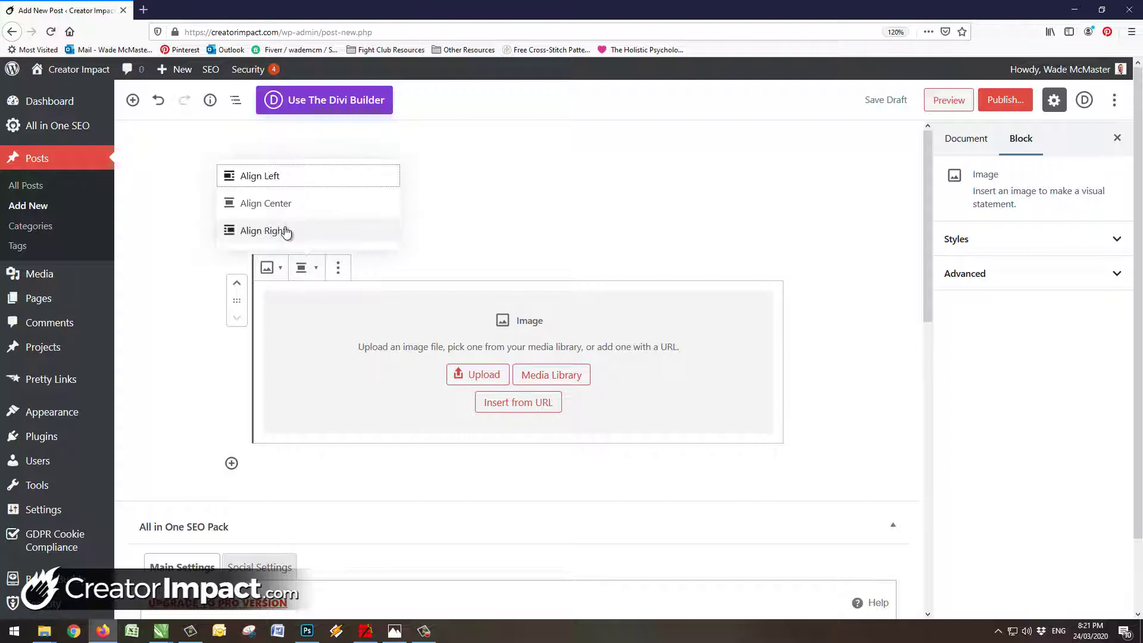
pyautogui.click(286, 232)
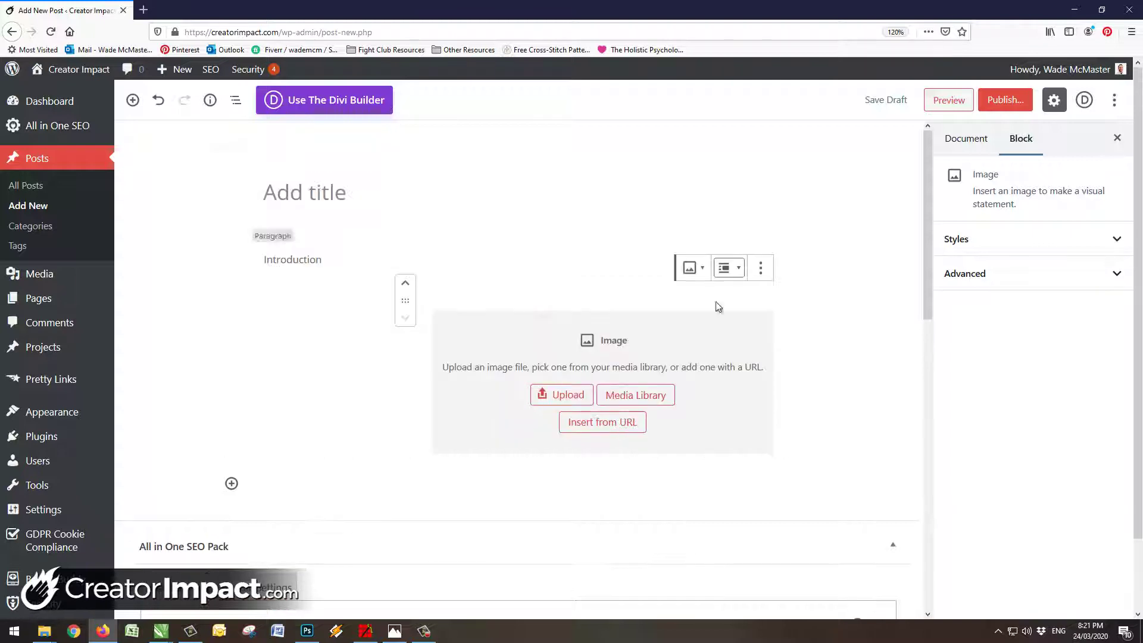
# Add an empty paragraph after Introduction and move the Image block up above it
pyautogui.click(337, 256)
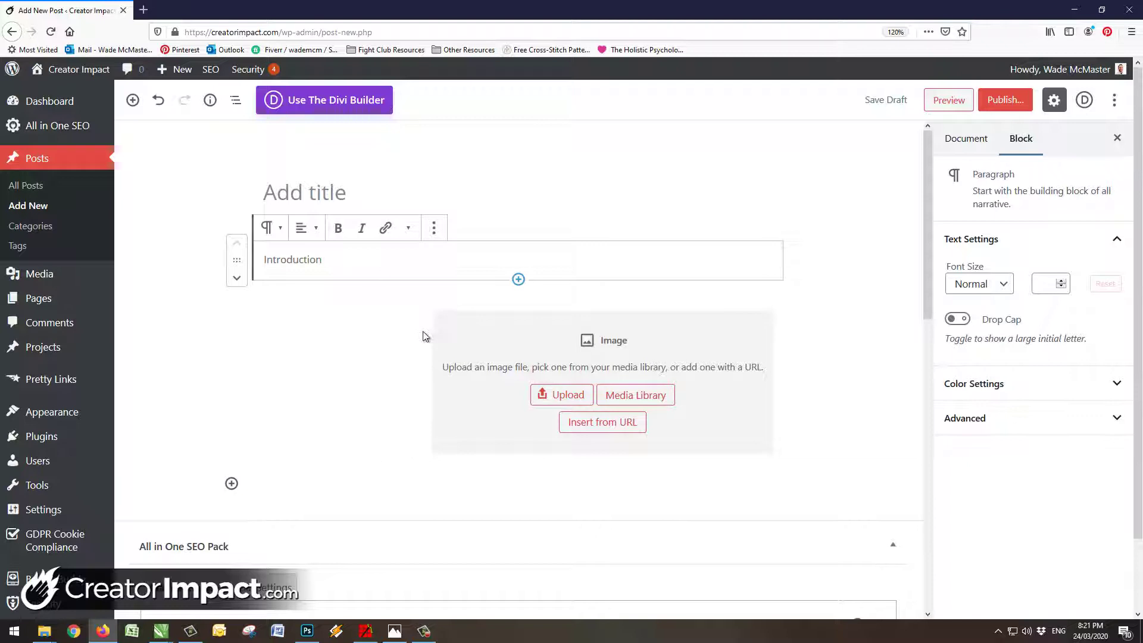
pyautogui.press('Return')
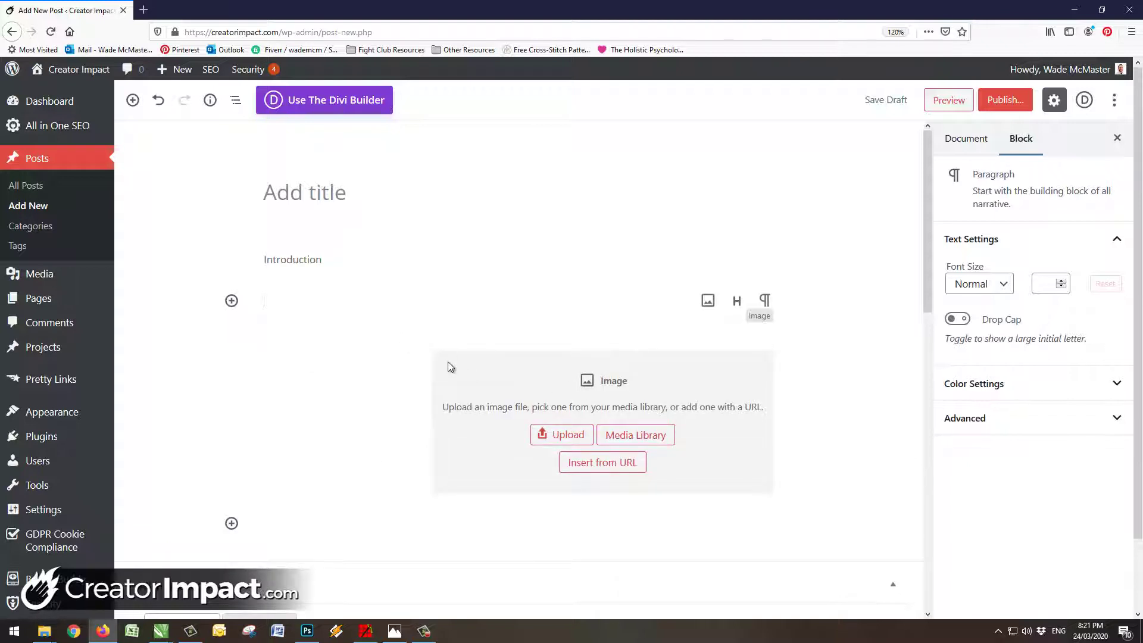
pyautogui.click(449, 366)
pyautogui.click(405, 324)
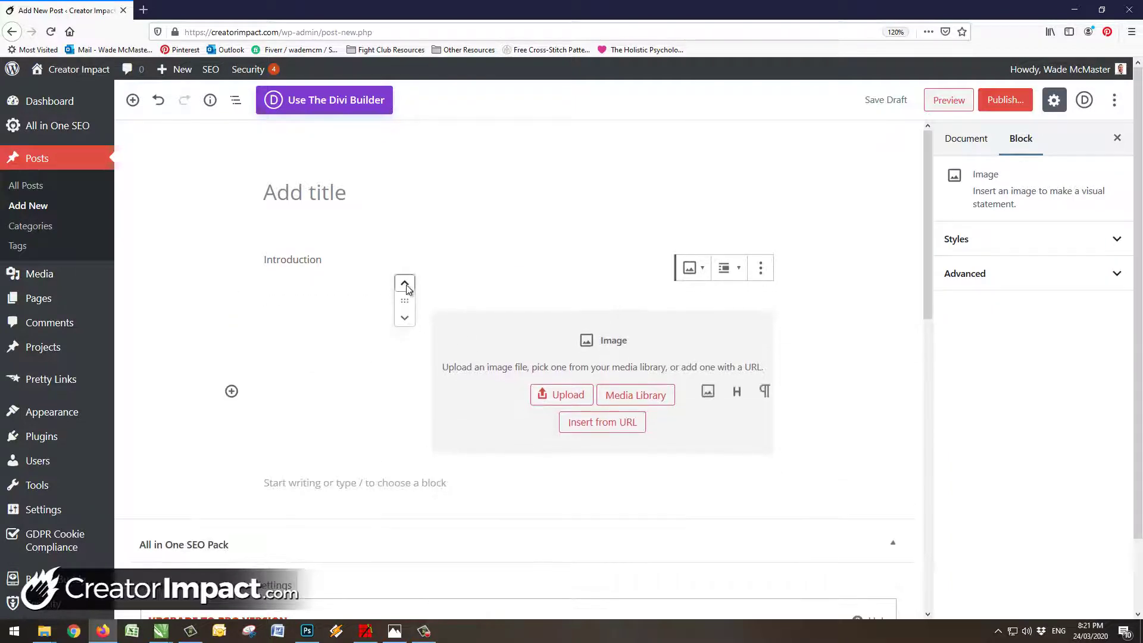
pyautogui.click(262, 374)
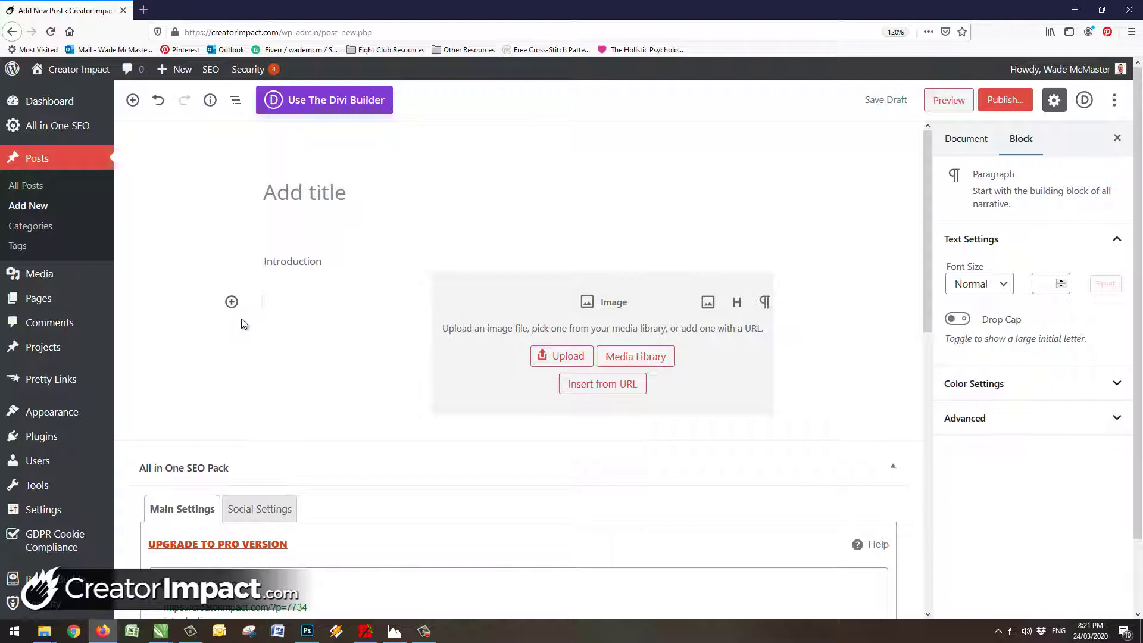
# Turn the text 'Heading 2' into a Heading block
pyautogui.write('Heading 2')
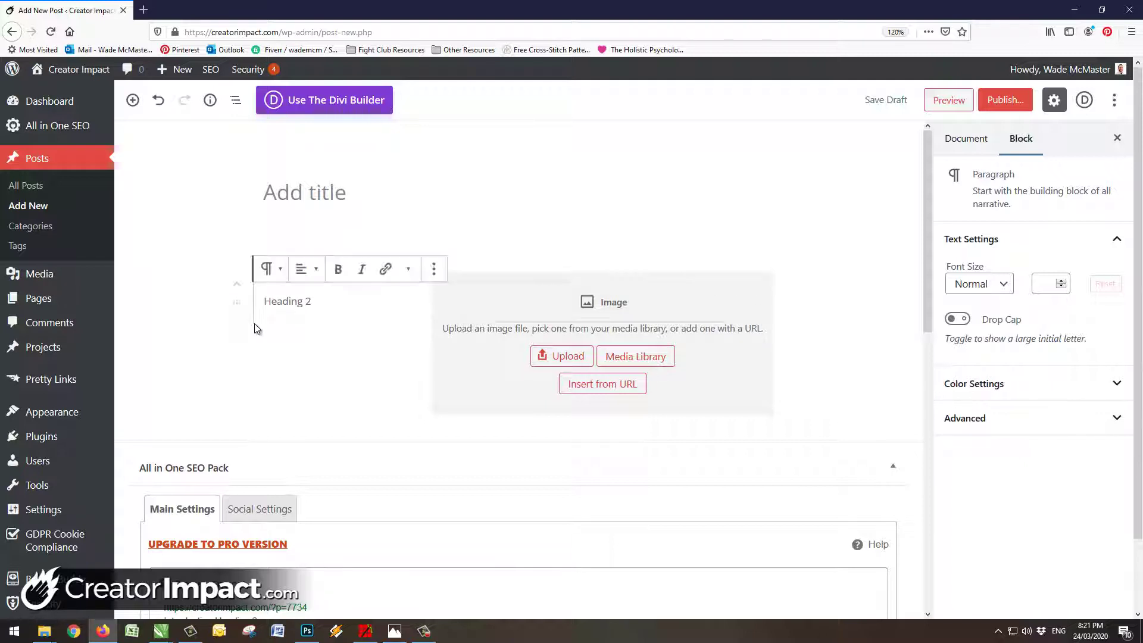
pyautogui.click(271, 269)
pyautogui.click(297, 357)
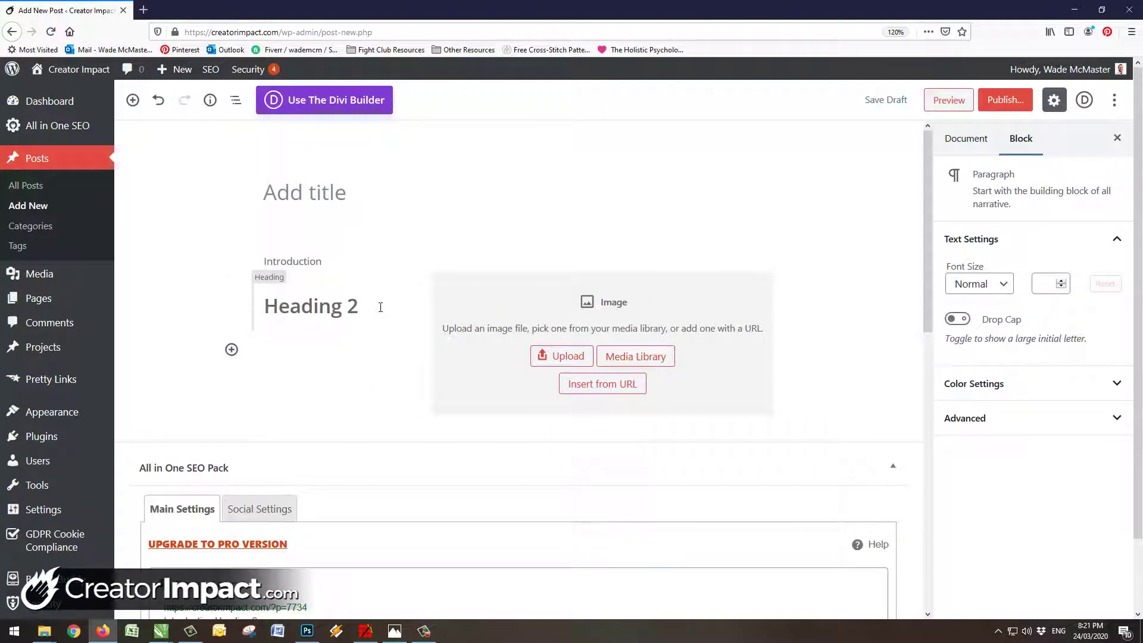
# Add a 'further detail' paragraph below the heading, followed by a new empty paragraph
pyautogui.press('Return')
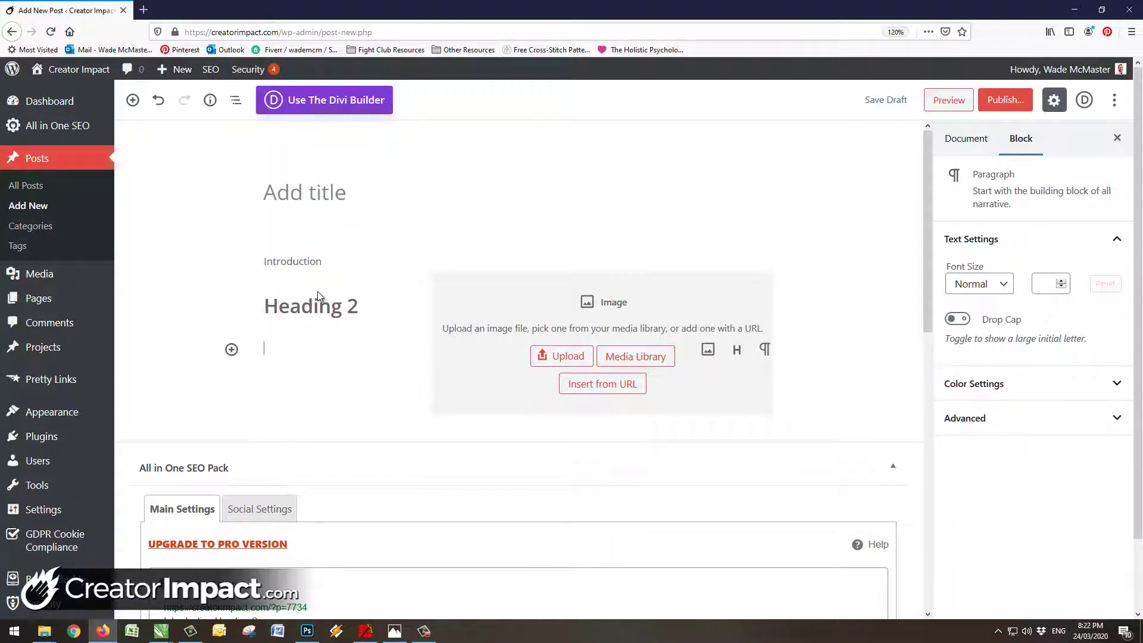
pyautogui.write('further detail')
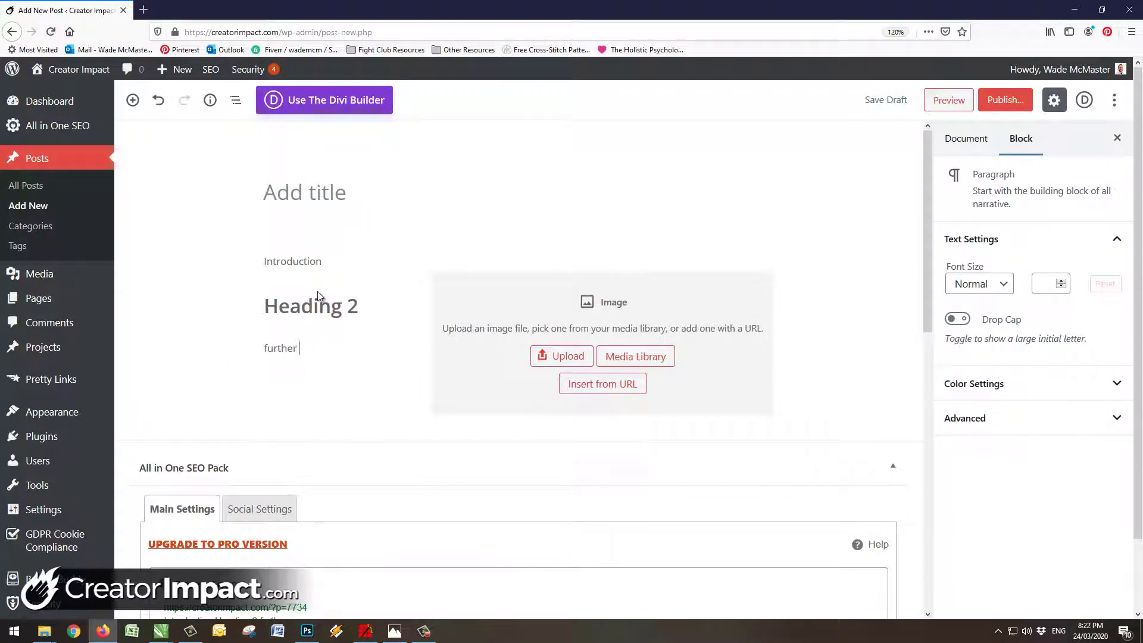
pyautogui.press('Return')
# Type 'Item 1' and make it an H3 heading
pyautogui.write('Item')
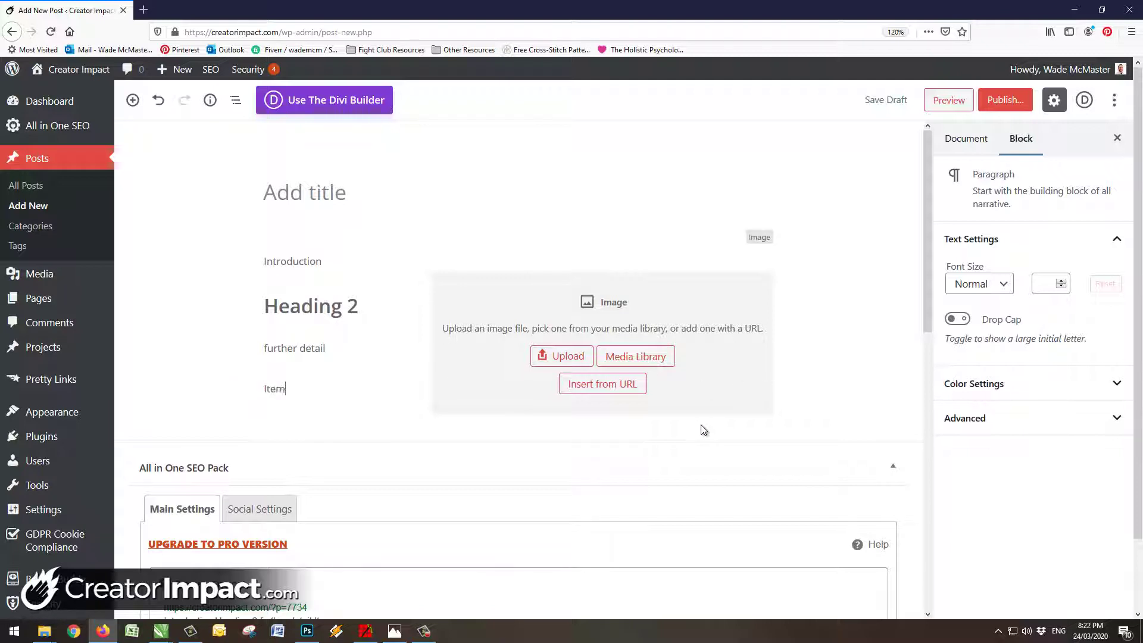
pyautogui.press('BackSpace')
pyautogui.press('BackSpace')
pyautogui.press('BackSpace')
pyautogui.press('BackSpace')
pyautogui.write('Ite')
pyautogui.press('BackSpace')
pyautogui.press('BackSpace')
pyautogui.write('tem 1')
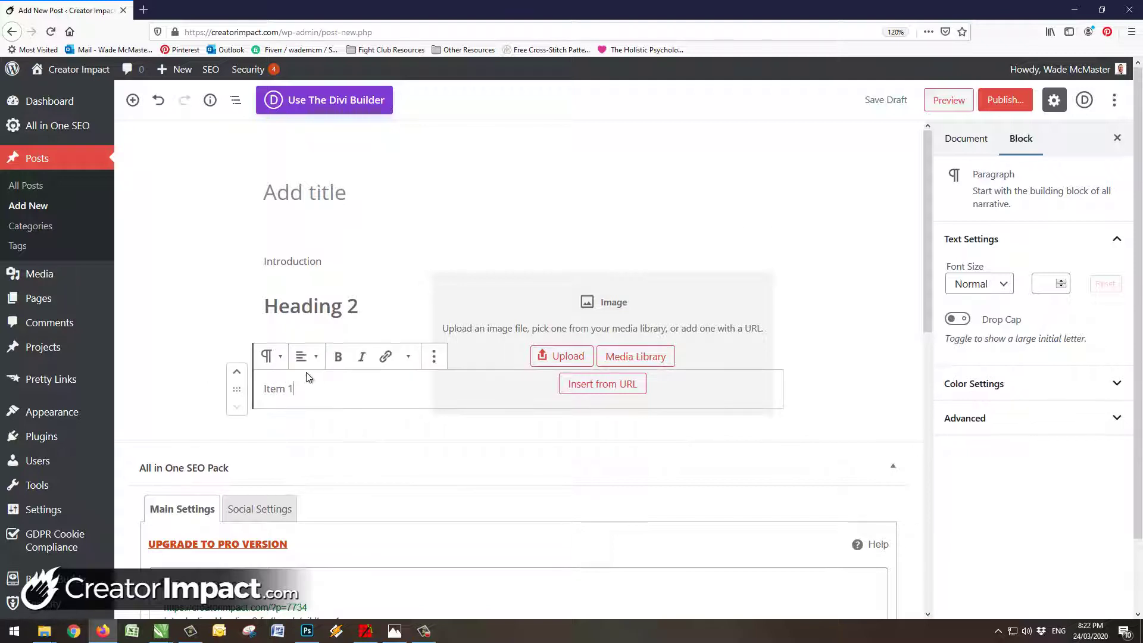
pyautogui.moveTo(291, 387); pyautogui.dragTo(275, 387)
pyautogui.click(271, 358)
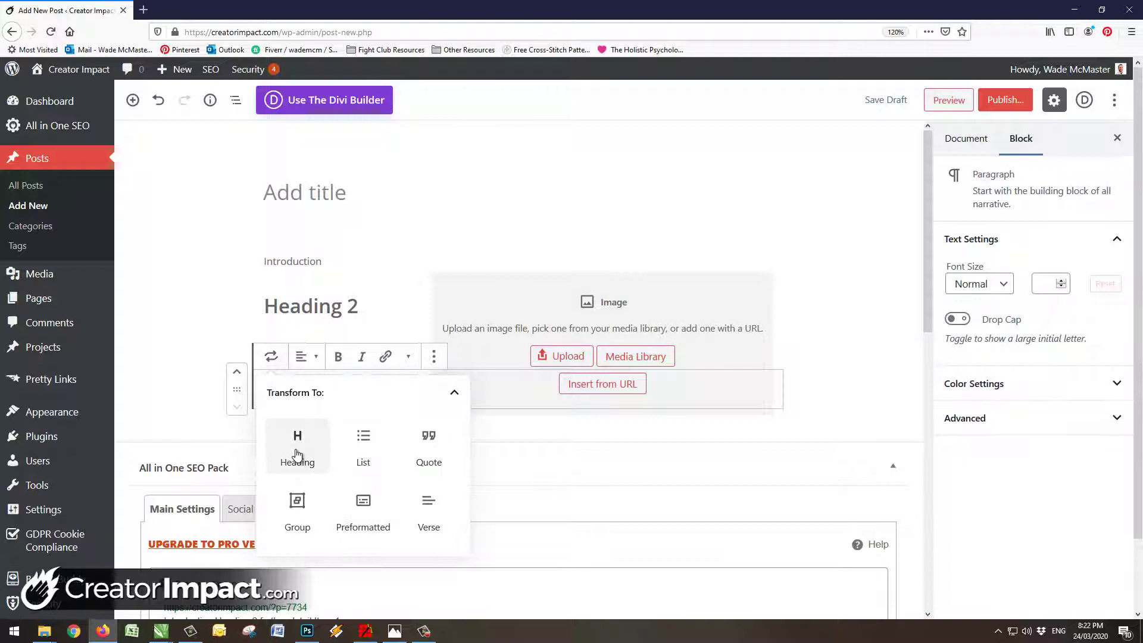
pyautogui.click(298, 454)
pyautogui.click(304, 358)
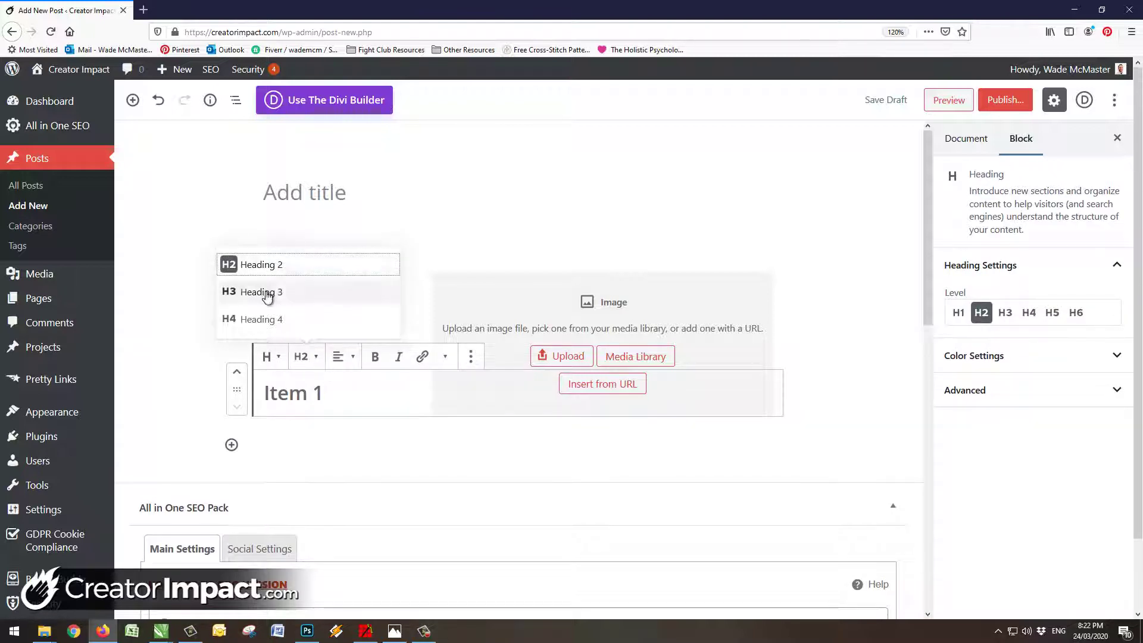
pyautogui.click(271, 291)
# Add 'Intro' and 'Link' paragraphs below the Item 1 heading
pyautogui.press('Return')
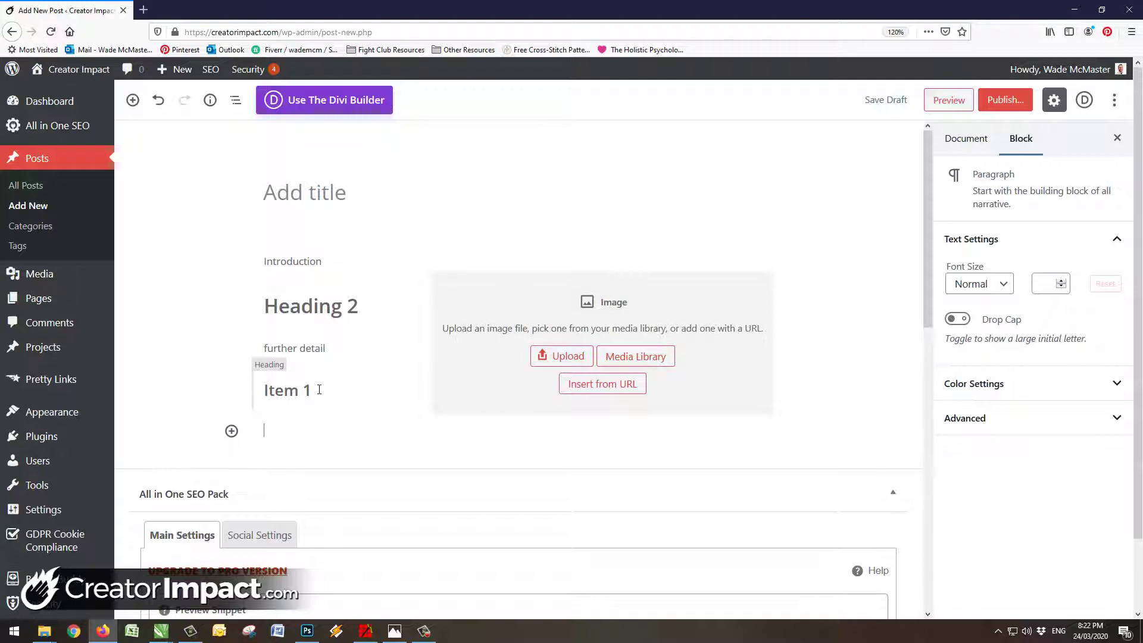
pyautogui.write('Intro')
pyautogui.press('Return')
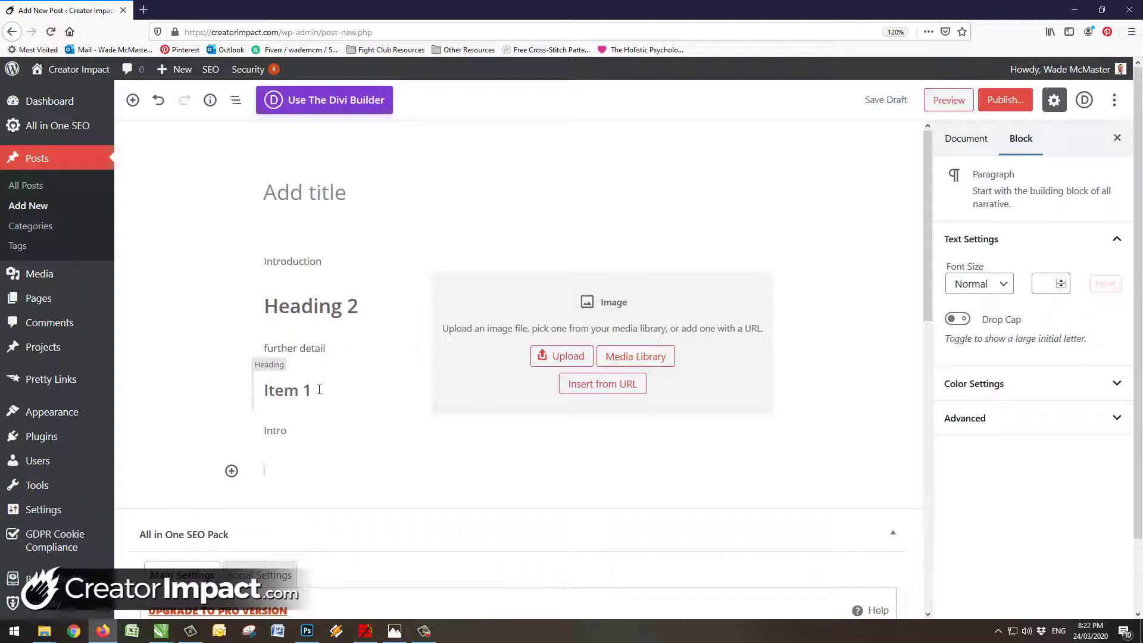
pyautogui.write('Link')
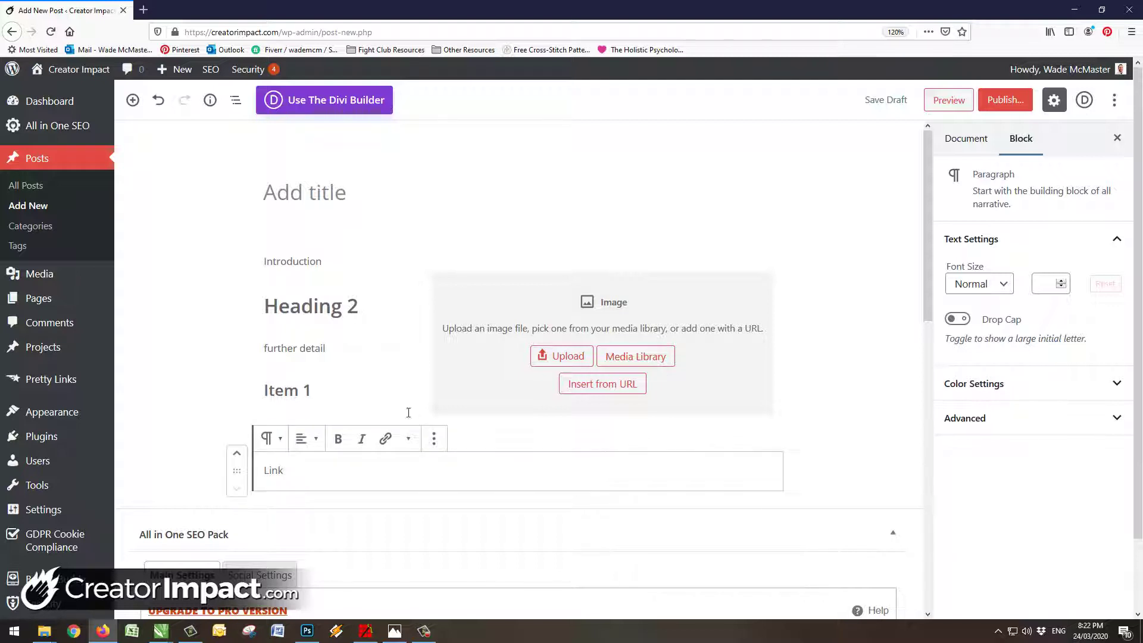
# Duplicate the Item 1, Intro and Link blocks twice
pyautogui.click(343, 390)
pyautogui.moveTo(343, 390); pyautogui.dragTo(342, 501)
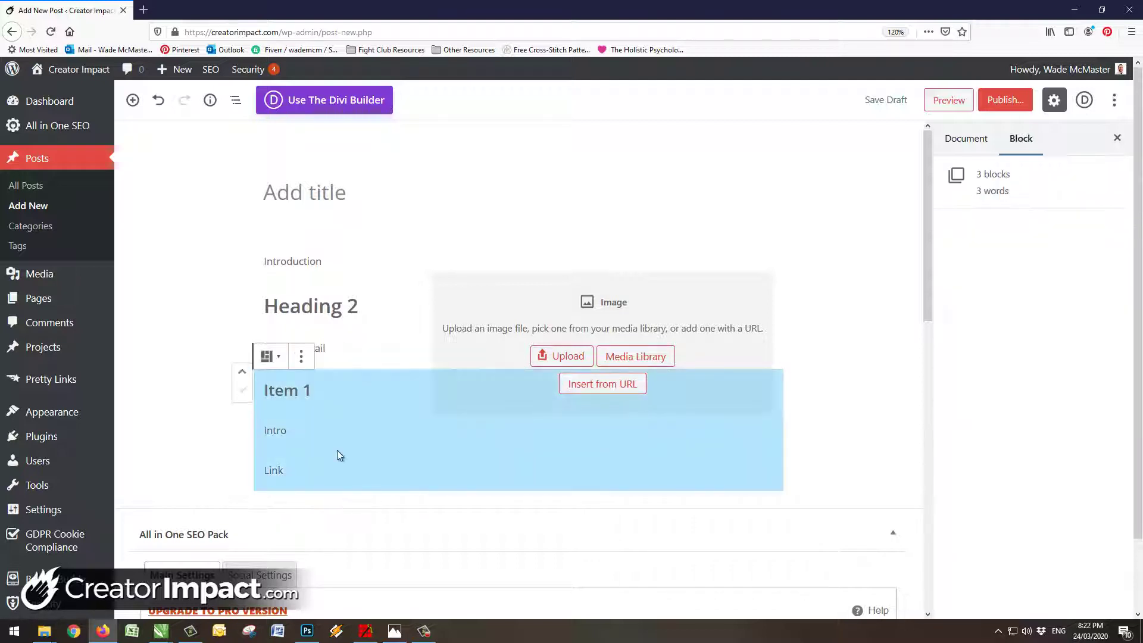
pyautogui.click(302, 356)
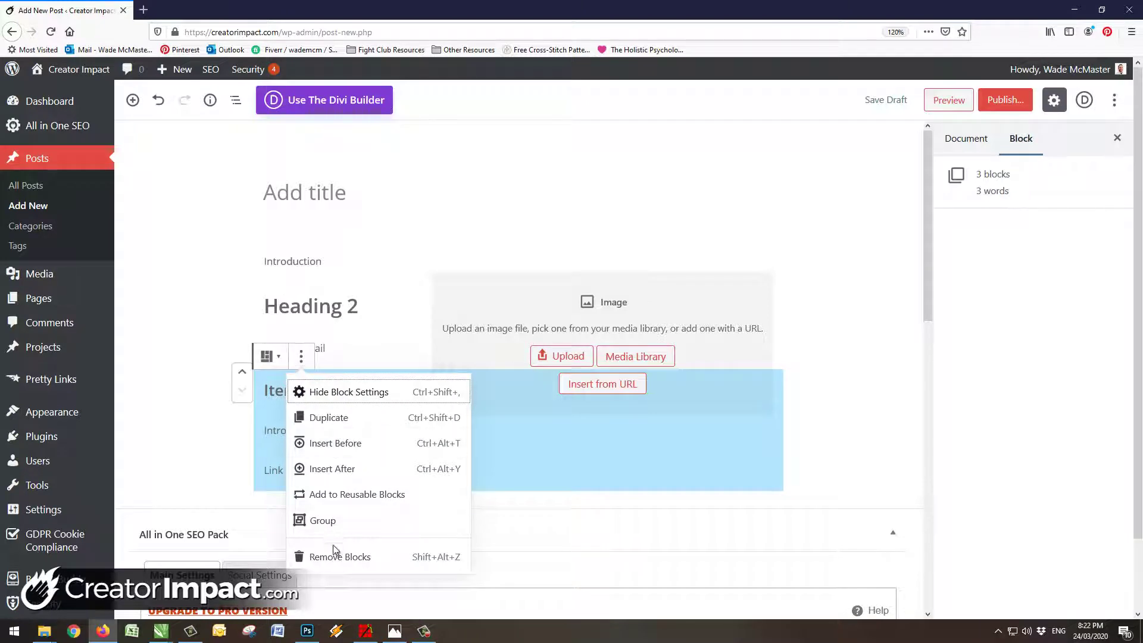
pyautogui.click(338, 418)
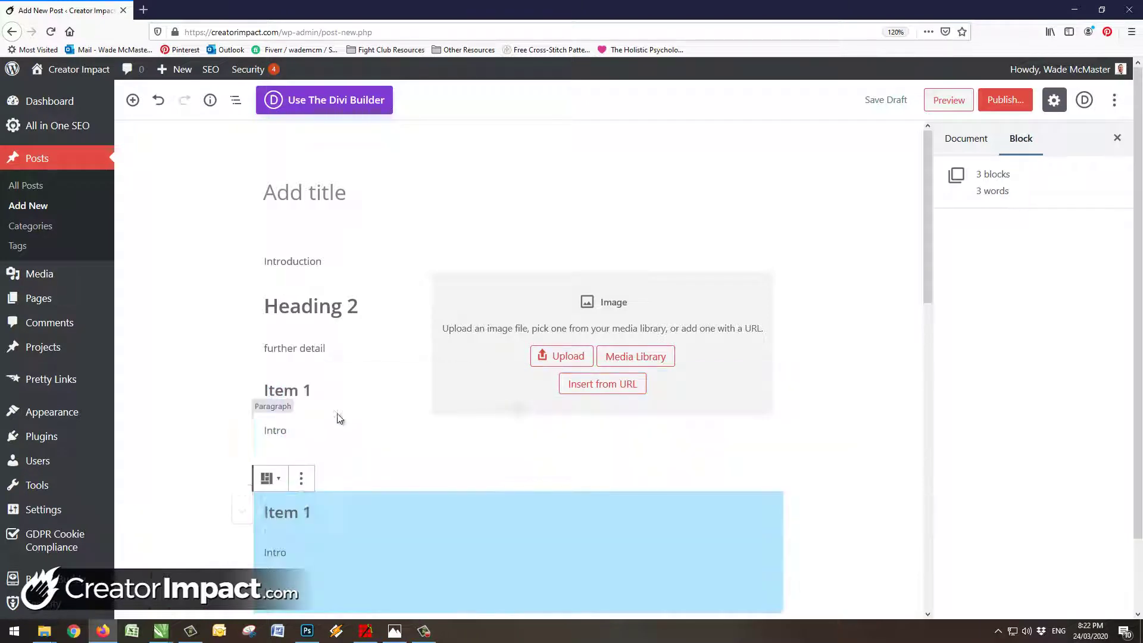
pyautogui.click(302, 478)
pyautogui.click(337, 320)
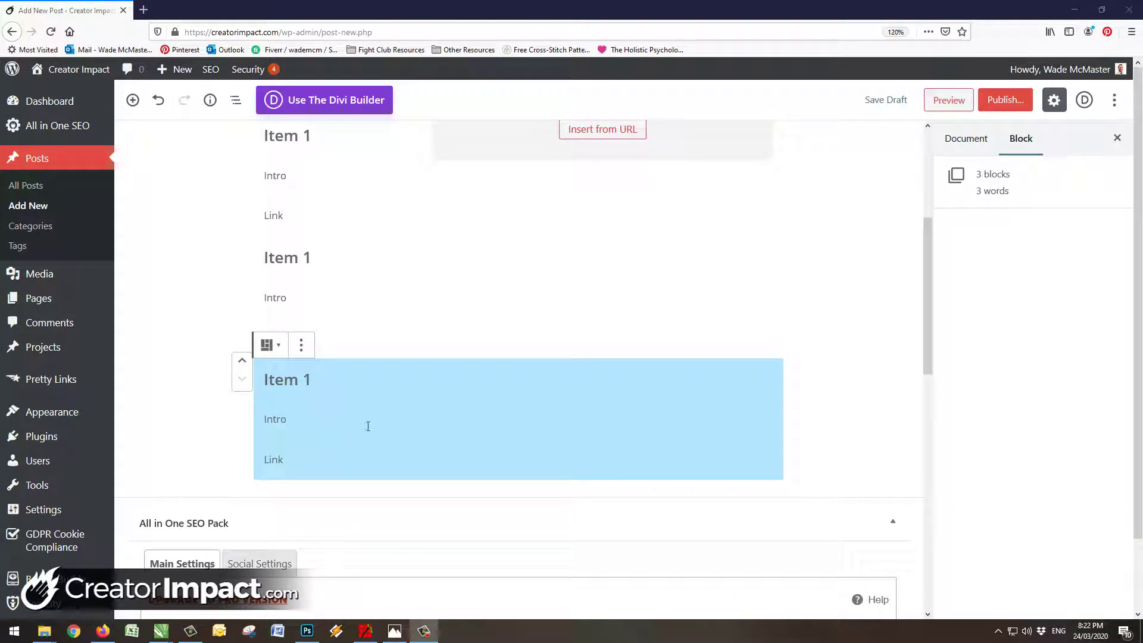
pyautogui.scroll(4, 281, 405)
pyautogui.scroll(-5, 313, 392)
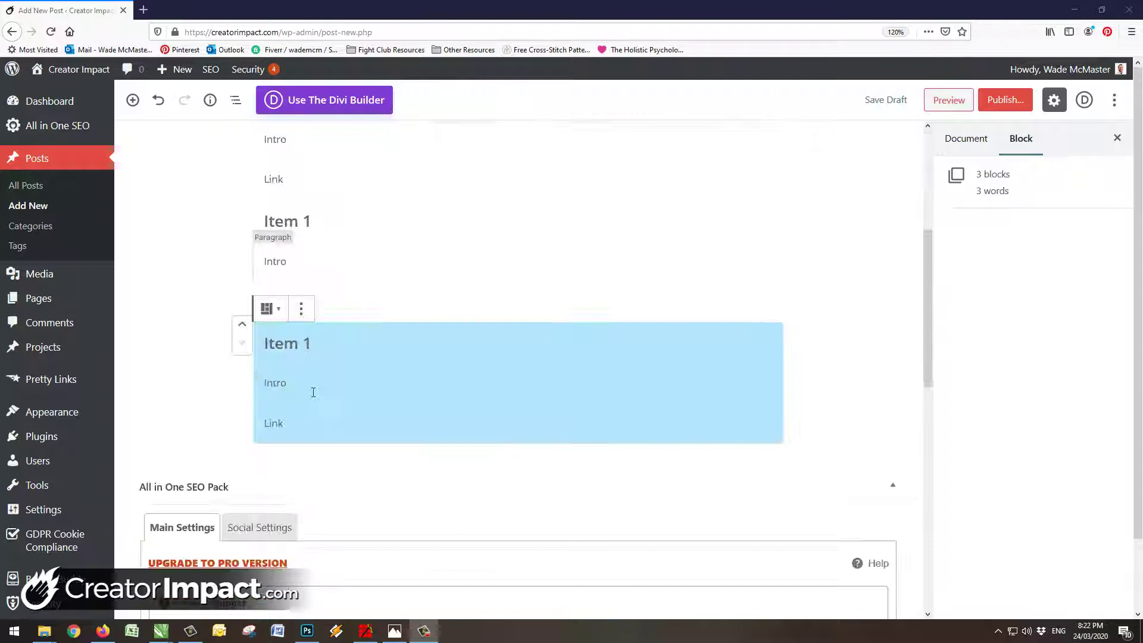
# Renumber the copied headings to Item 2 and Item 3, then select all three sections
pyautogui.click(335, 294)
pyautogui.scroll(1, 335, 293)
pyautogui.doubleClick(308, 289)
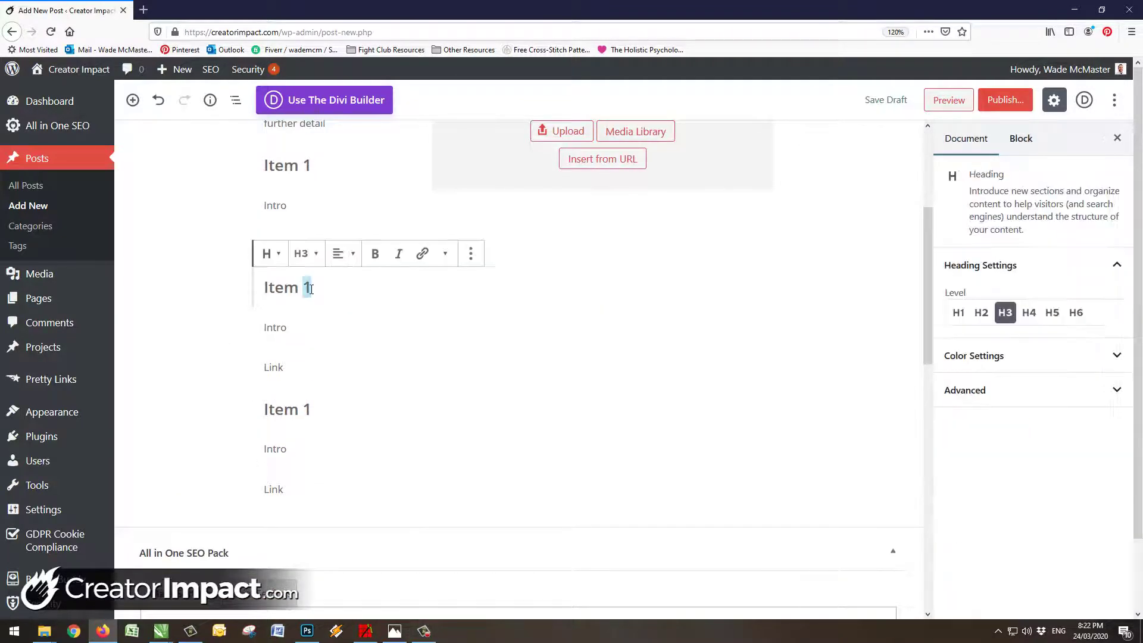
pyautogui.write('2')
pyautogui.doubleClick(312, 407)
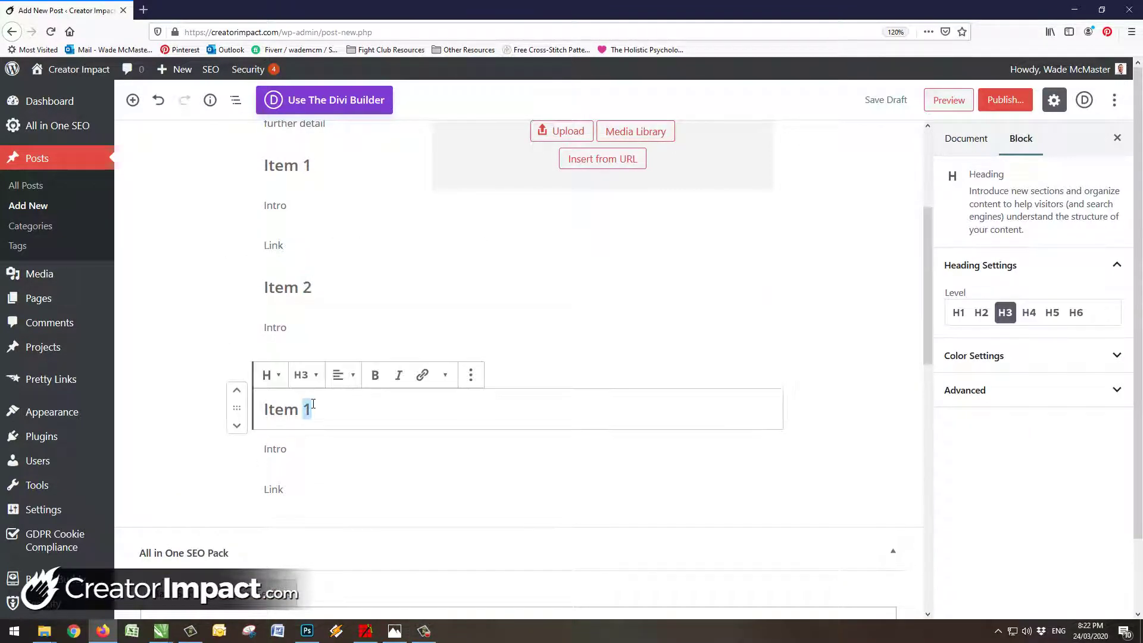
pyautogui.write('3')
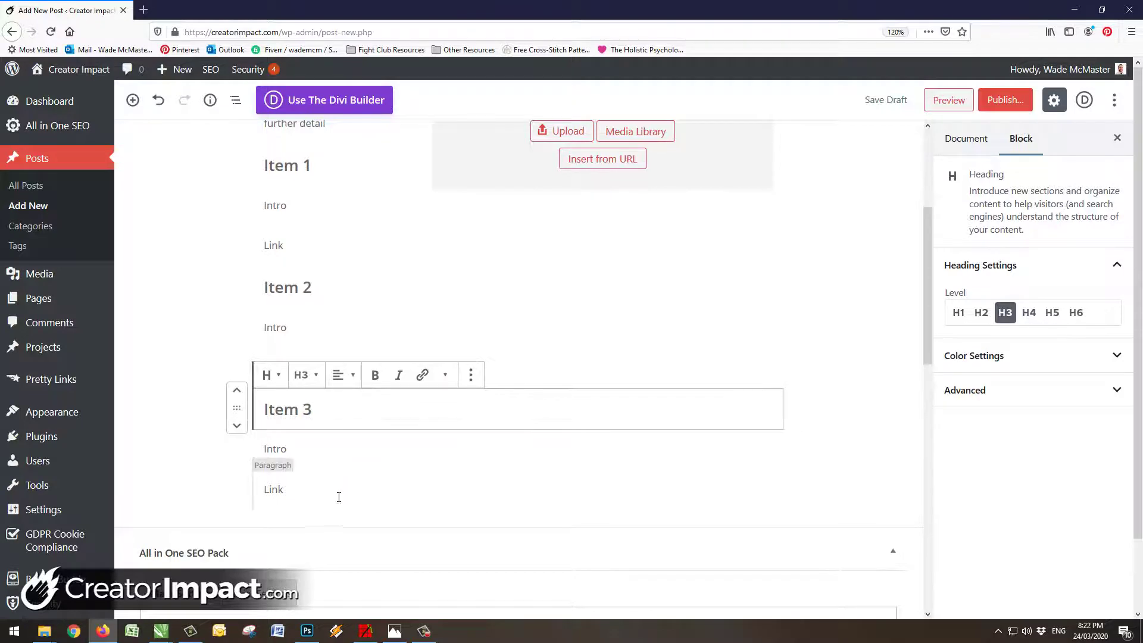
pyautogui.moveTo(339, 498); pyautogui.dragTo(312, 162)
pyautogui.click(301, 133)
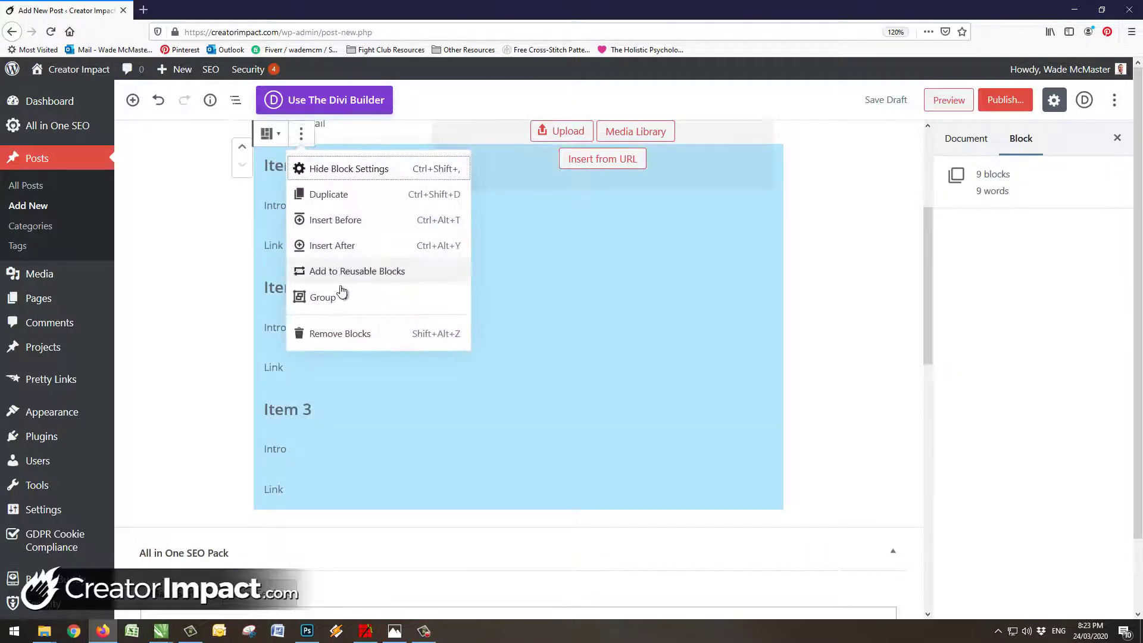
# Duplicate the three item sections and renumber the copies Item 4, 5 and 6
pyautogui.click(332, 194)
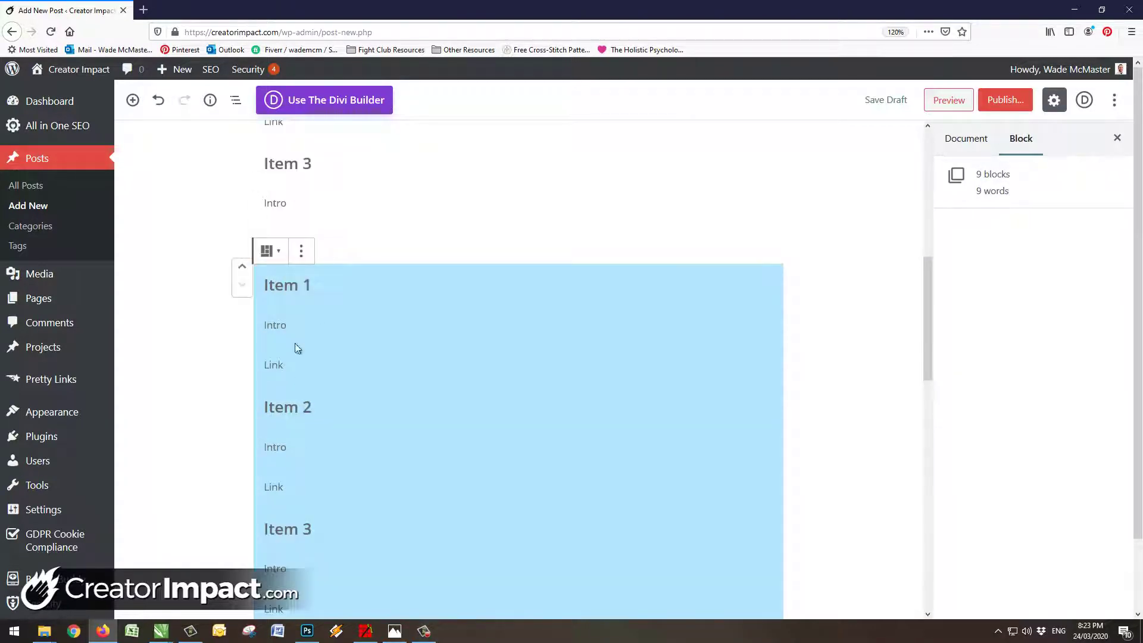
pyautogui.doubleClick(307, 286)
pyautogui.write('4')
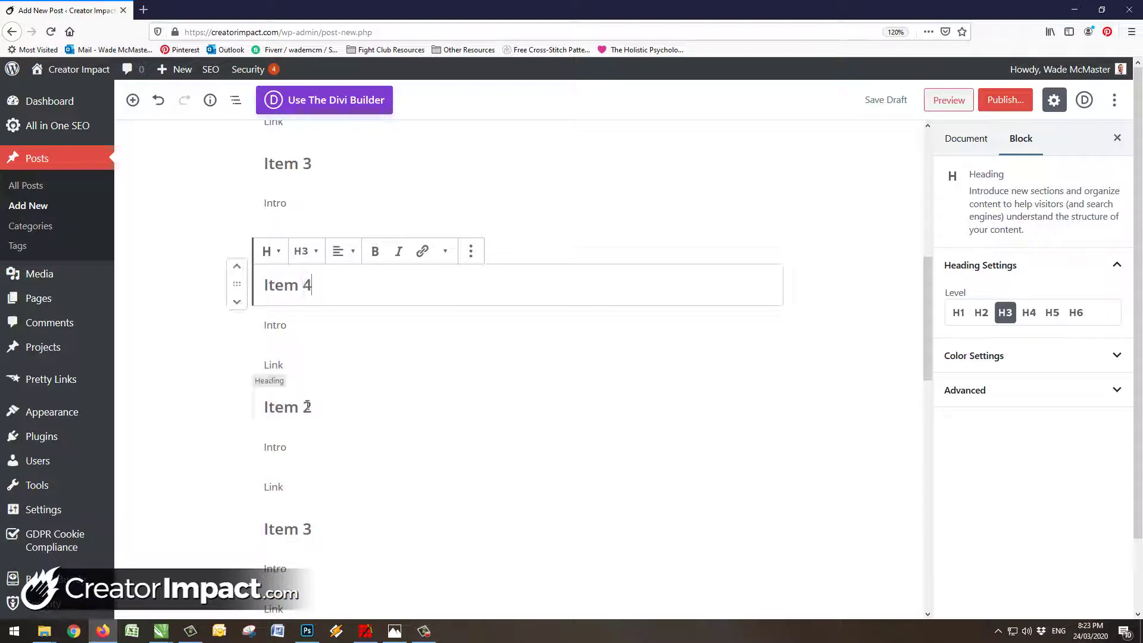
pyautogui.doubleClick(307, 407)
pyautogui.write('5')
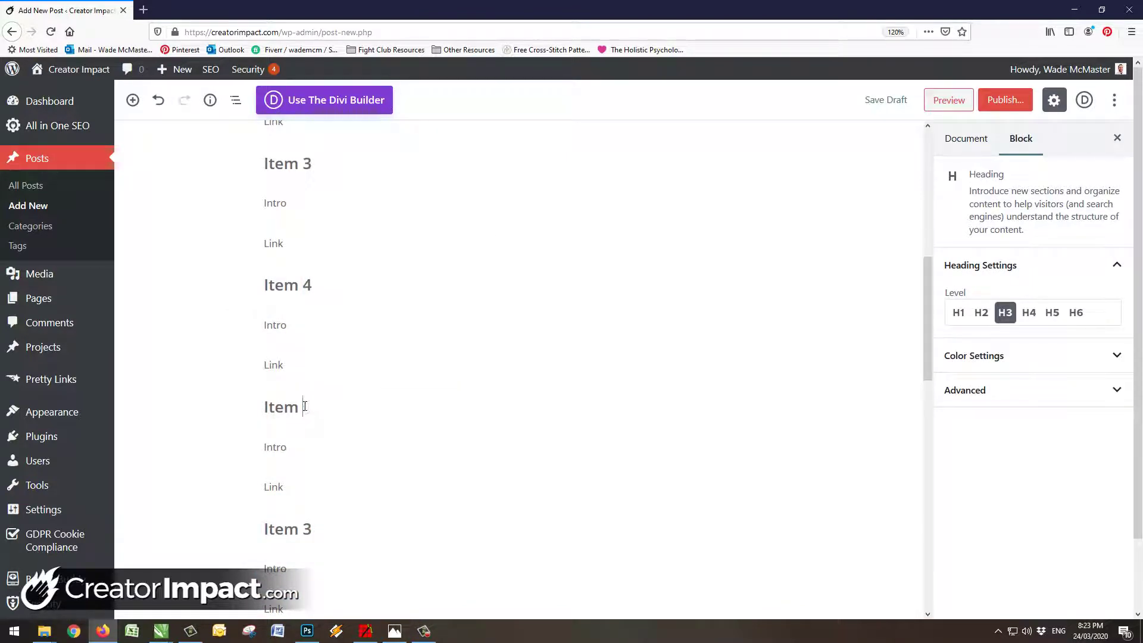
pyautogui.doubleClick(307, 529)
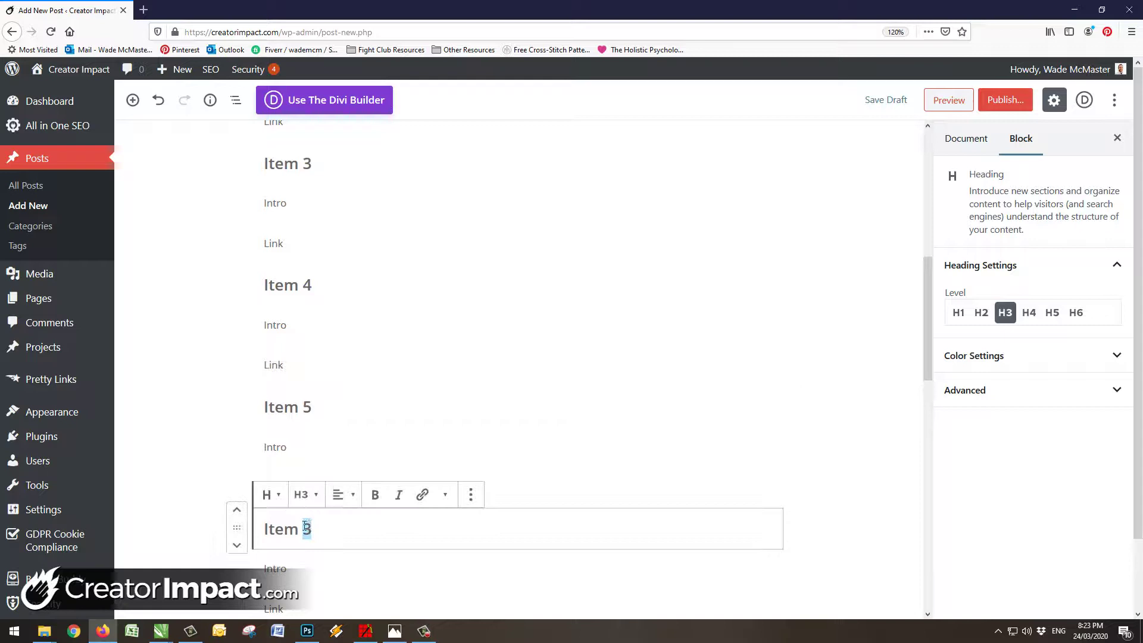
pyautogui.write('6')
# Duplicate the item sections from Item 3 through Item 6
pyautogui.moveTo(326, 163); pyautogui.dragTo(360, 606)
pyautogui.click(301, 133)
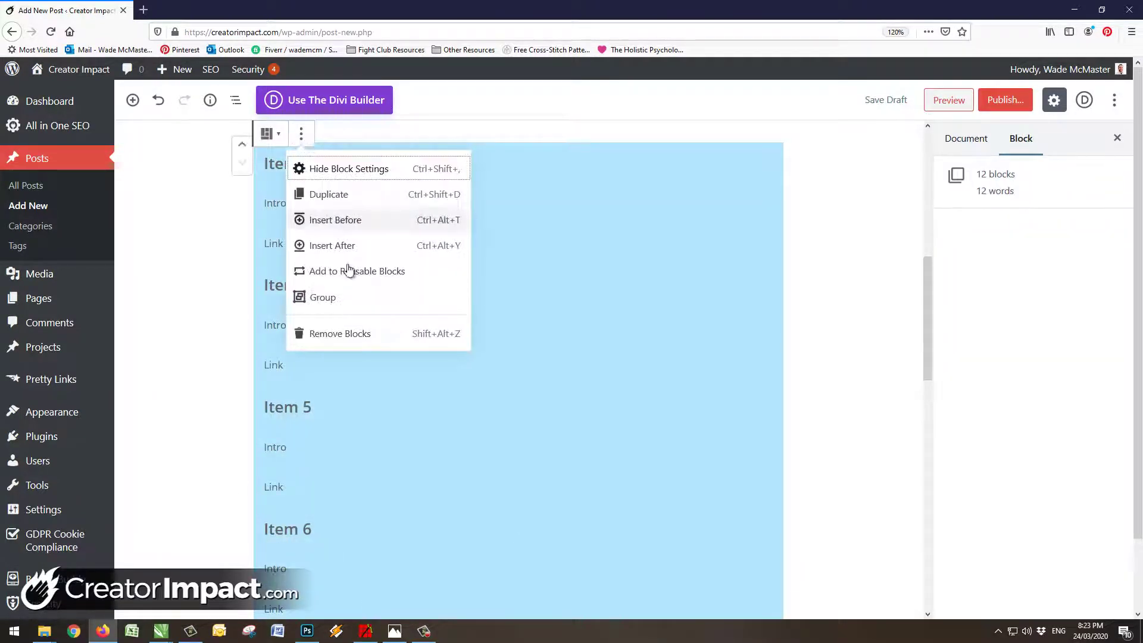
pyautogui.click(330, 195)
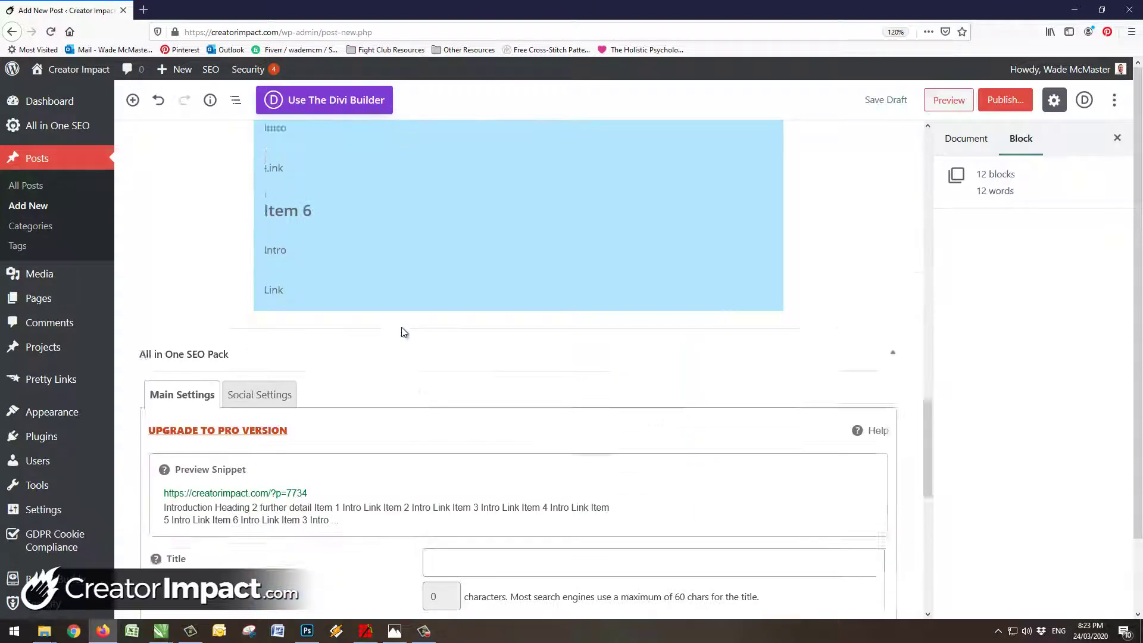
pyautogui.scroll(-1, 394, 332)
pyautogui.scroll(9, 381, 331)
# Renumber the duplicated headings to Item 7, 8, 9 and 10
pyautogui.click(309, 389)
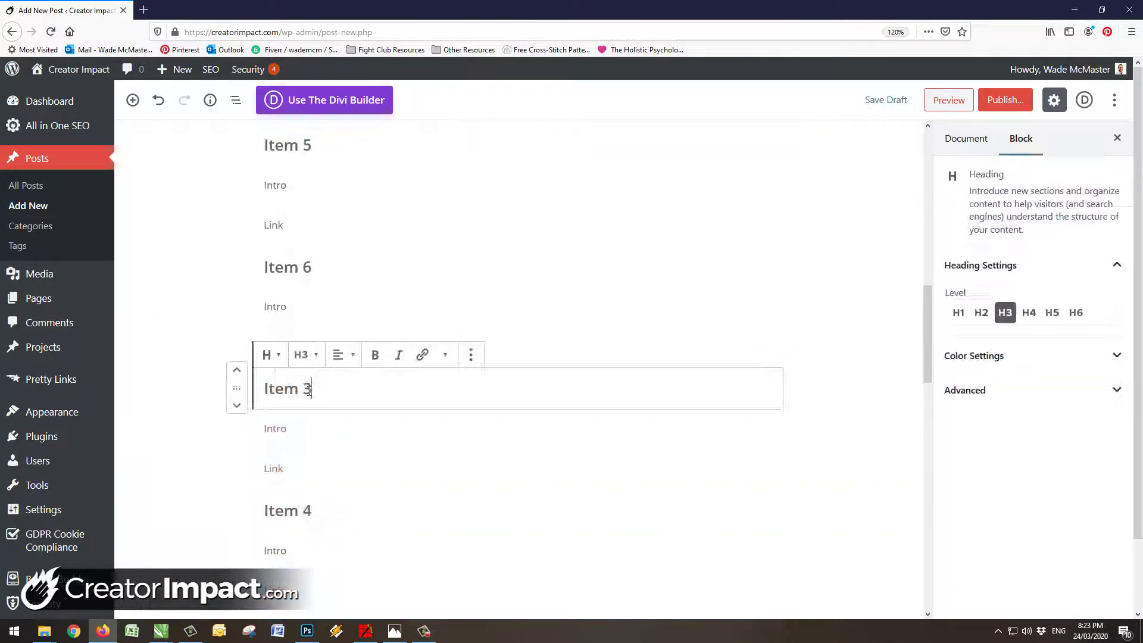
pyautogui.doubleClick(309, 389)
pyautogui.write('7')
pyautogui.doubleClick(309, 510)
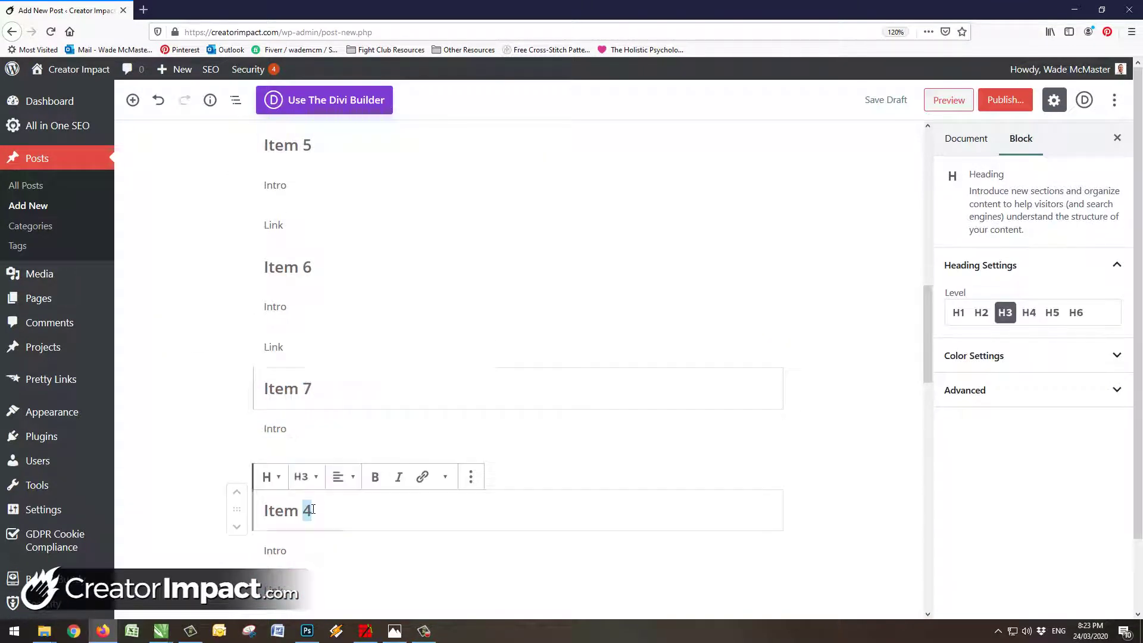
pyautogui.write('8')
pyautogui.scroll(-3, 312, 506)
pyautogui.doubleClick(309, 482)
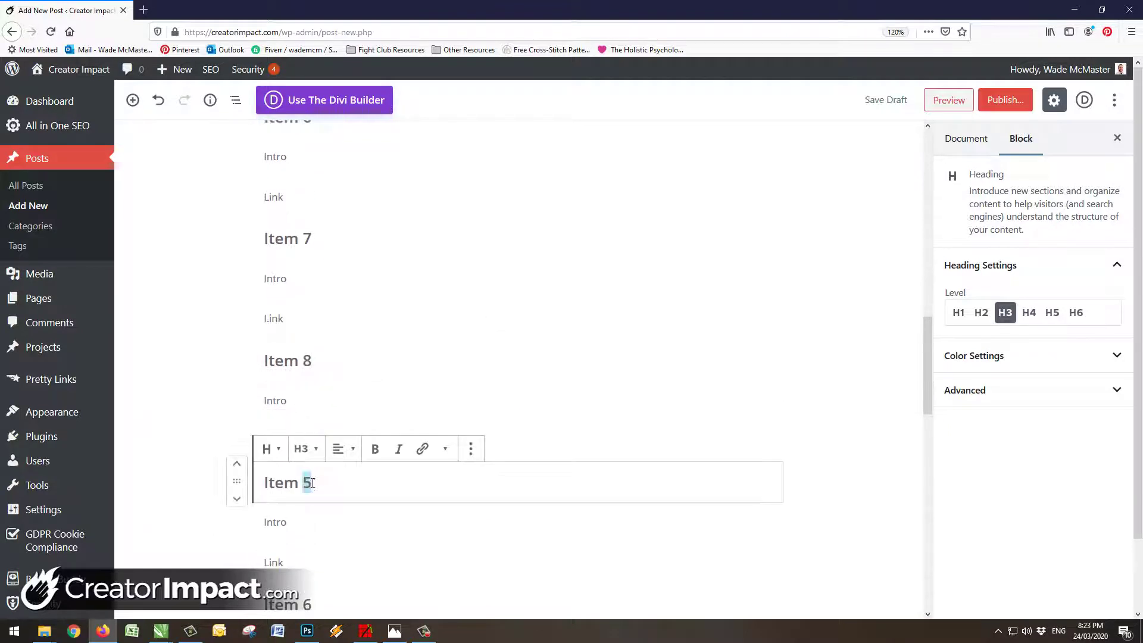
pyautogui.write('9')
pyautogui.scroll(-2, 308, 560)
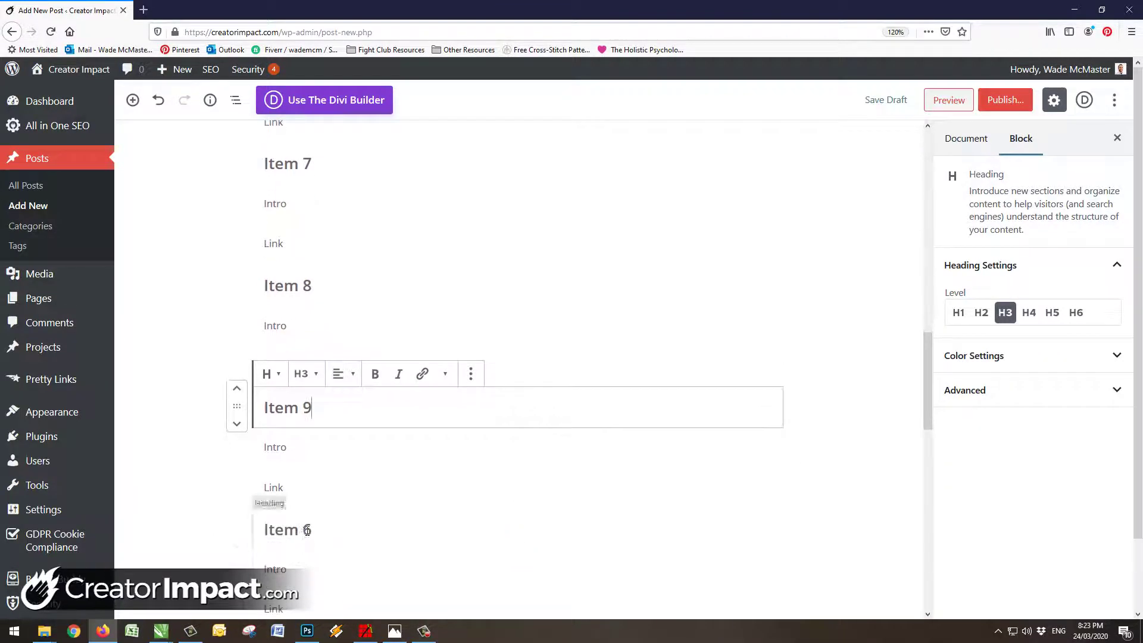
pyautogui.doubleClick(309, 529)
pyautogui.write('10')
pyautogui.scroll(10, 483, 537)
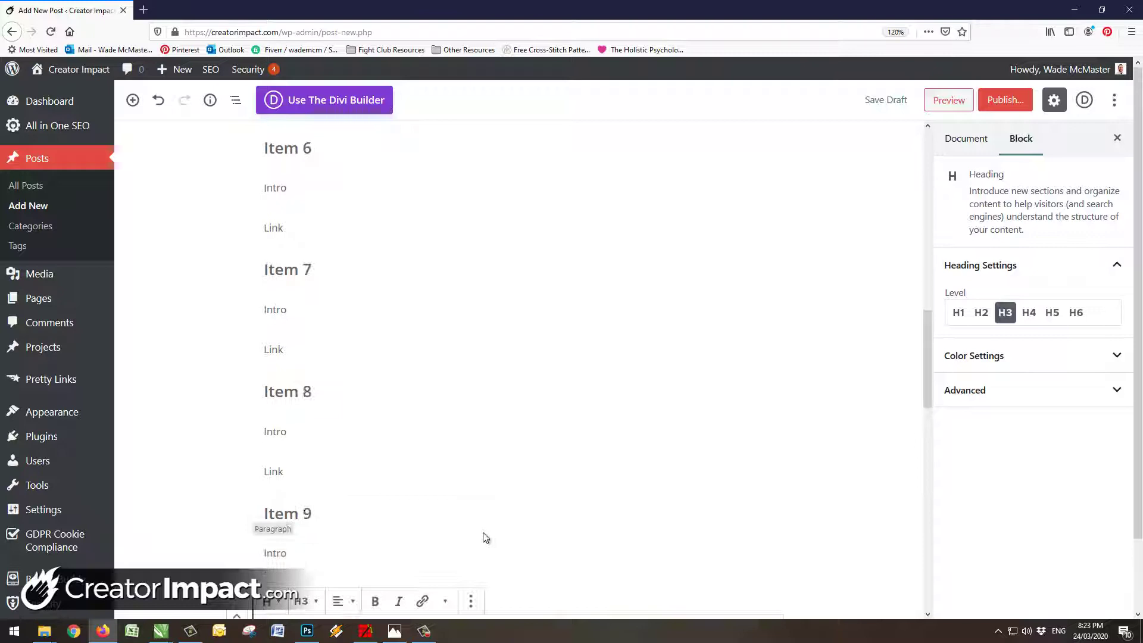
pyautogui.scroll(5, 483, 532)
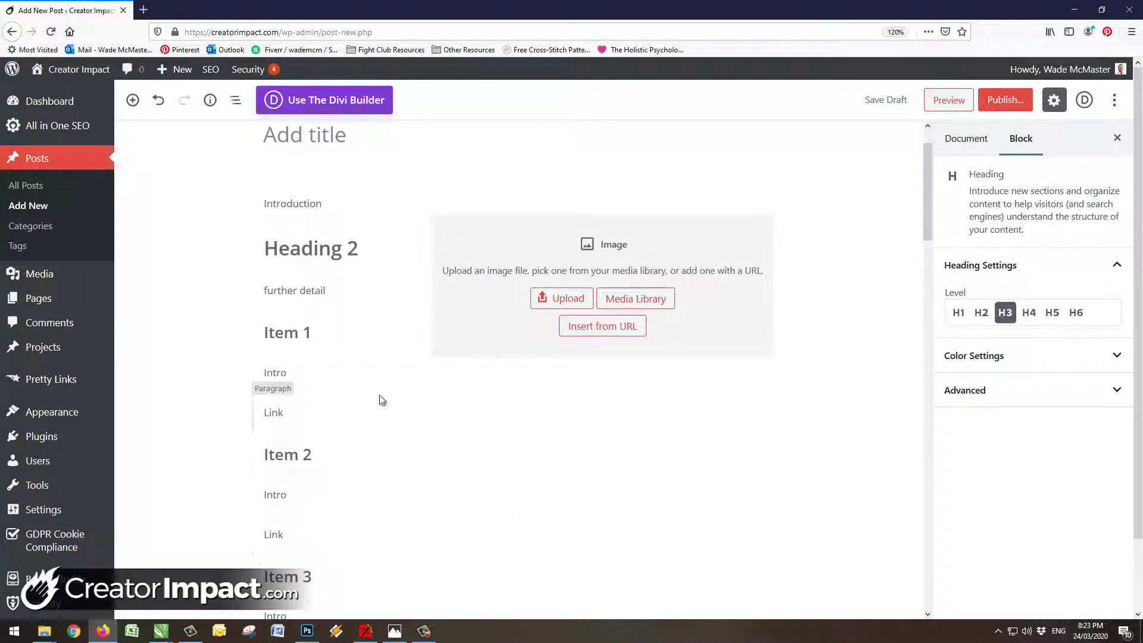
# Add the Google cookie consent notice below 'further detail', with 'Please Note:' in bold
pyautogui.click(339, 290)
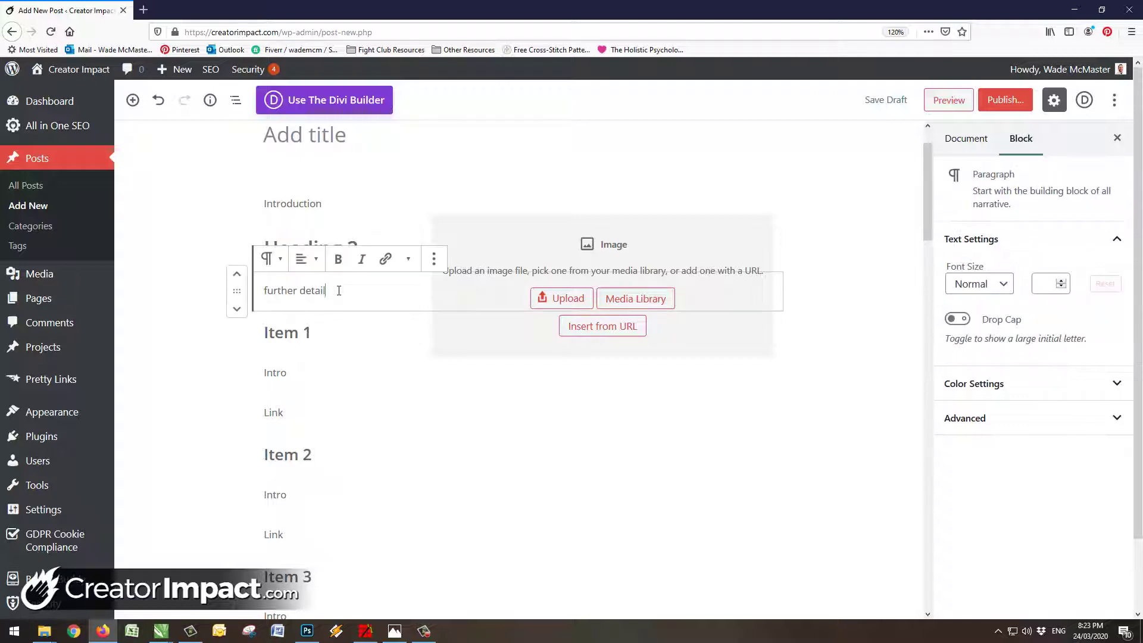
pyautogui.press('Return')
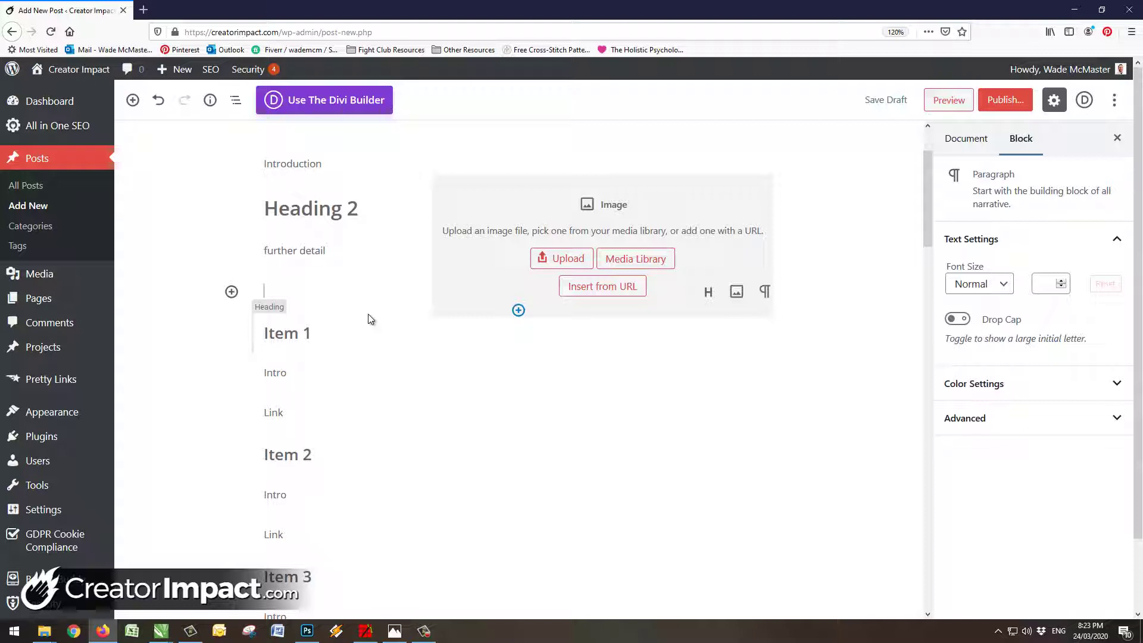
pyautogui.write('Please Note: ')
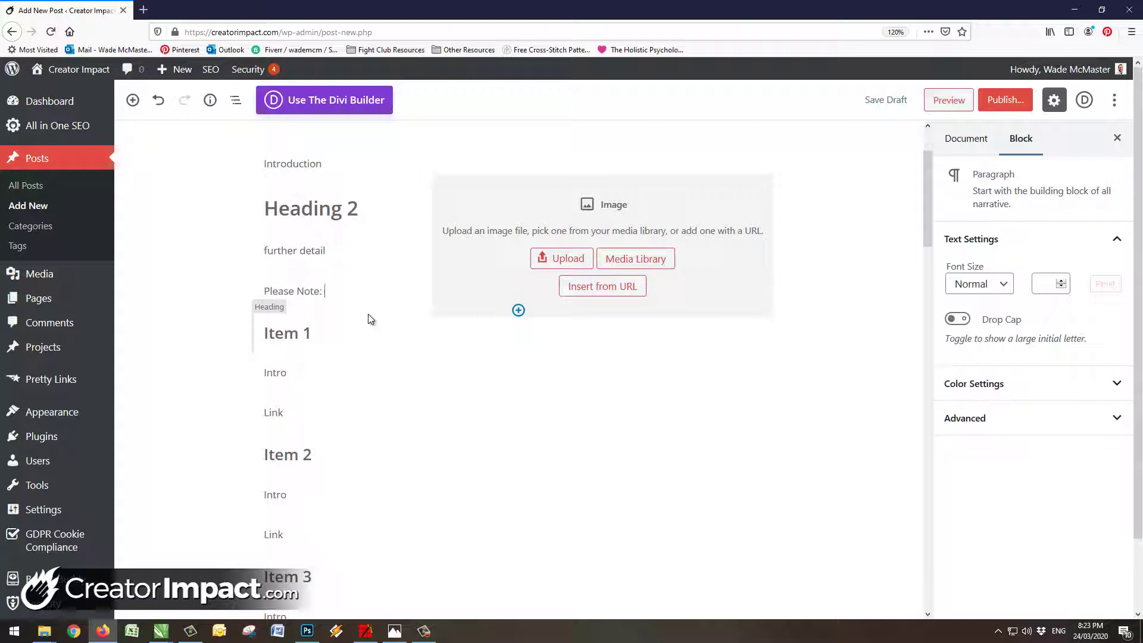
pyautogui.write('By viewing the video')
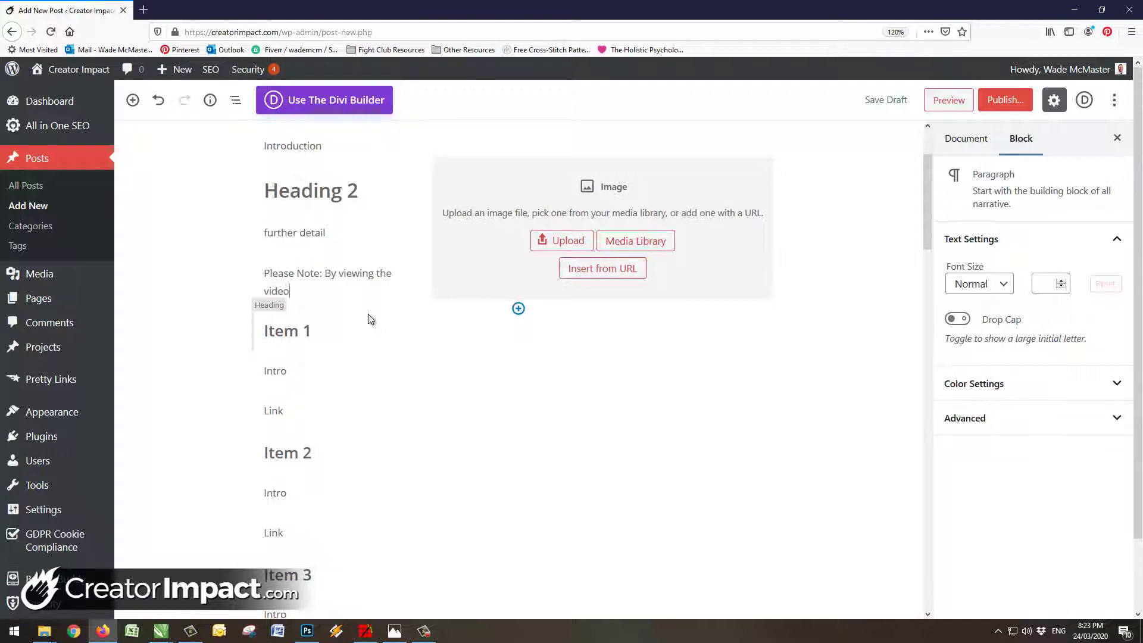
pyautogui.write(' below you hereby c')
pyautogui.write('onsent to use o')
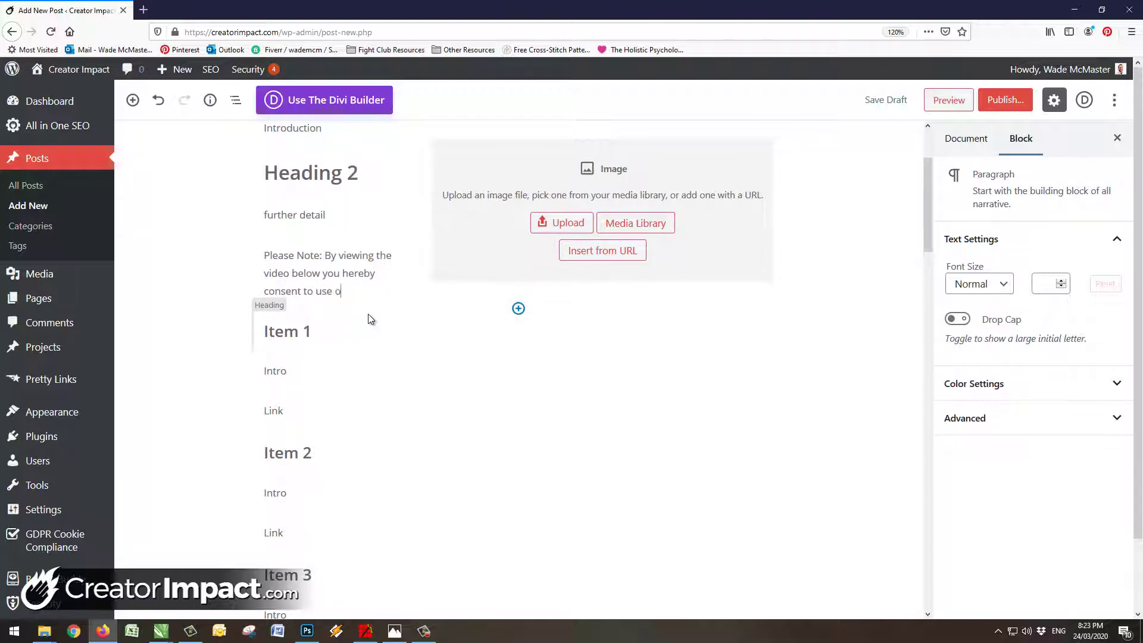
pyautogui.write("f Google's Cookies")
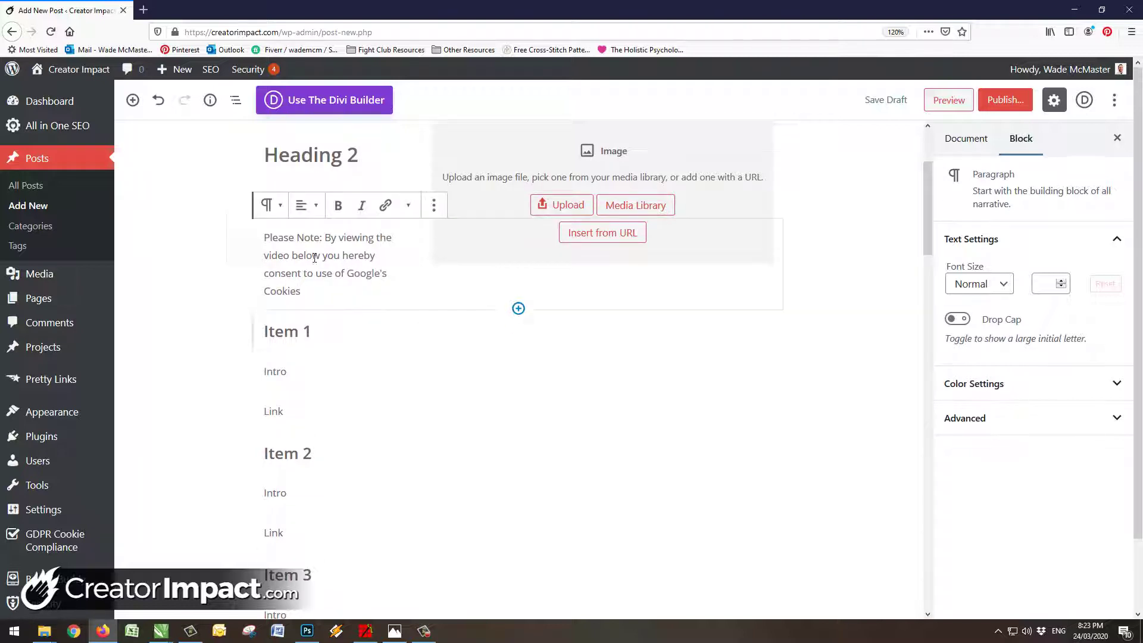
pyautogui.moveTo(325, 239); pyautogui.dragTo(269, 240)
pyautogui.hotkey('ctrl', 'b')
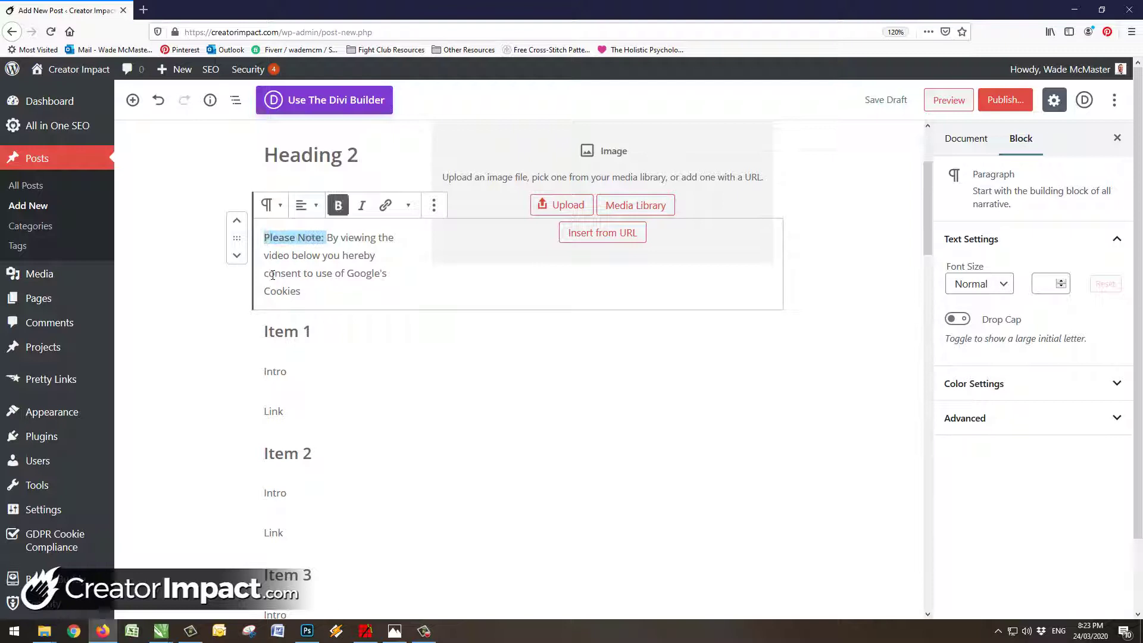
# Insert a Custom HTML block below the note paragraph
pyautogui.click(517, 310)
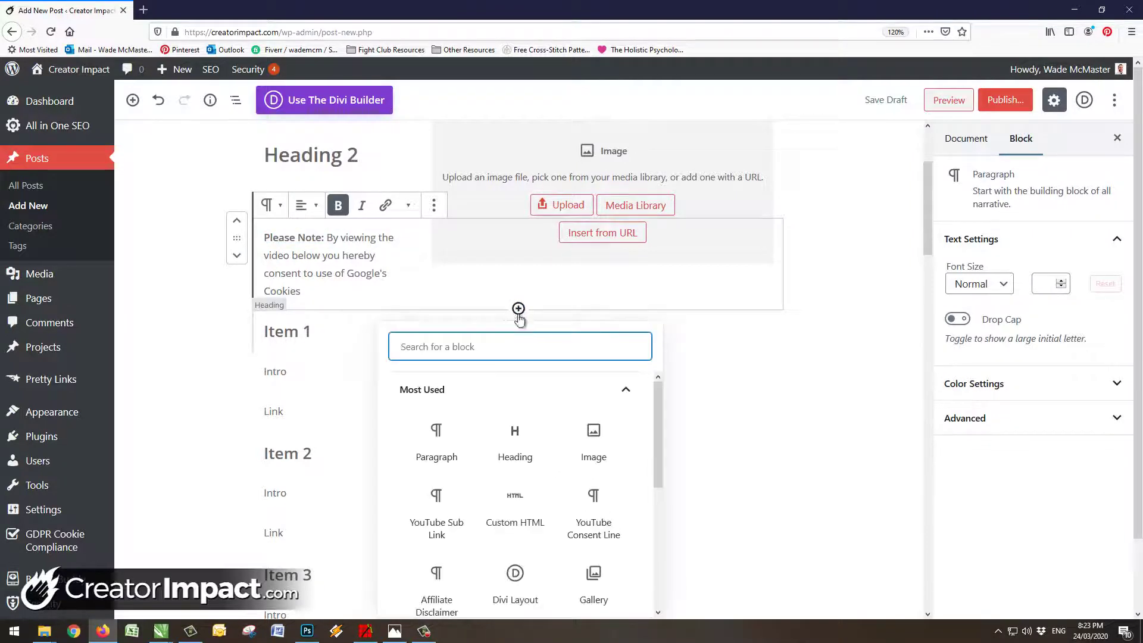
pyautogui.write('html')
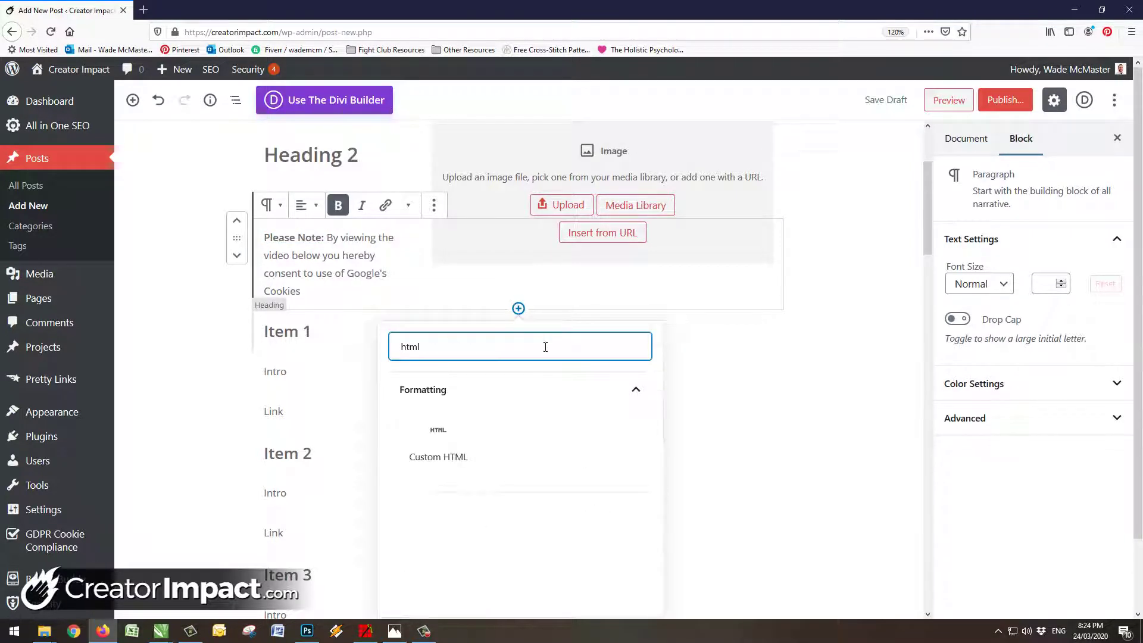
pyautogui.click(440, 433)
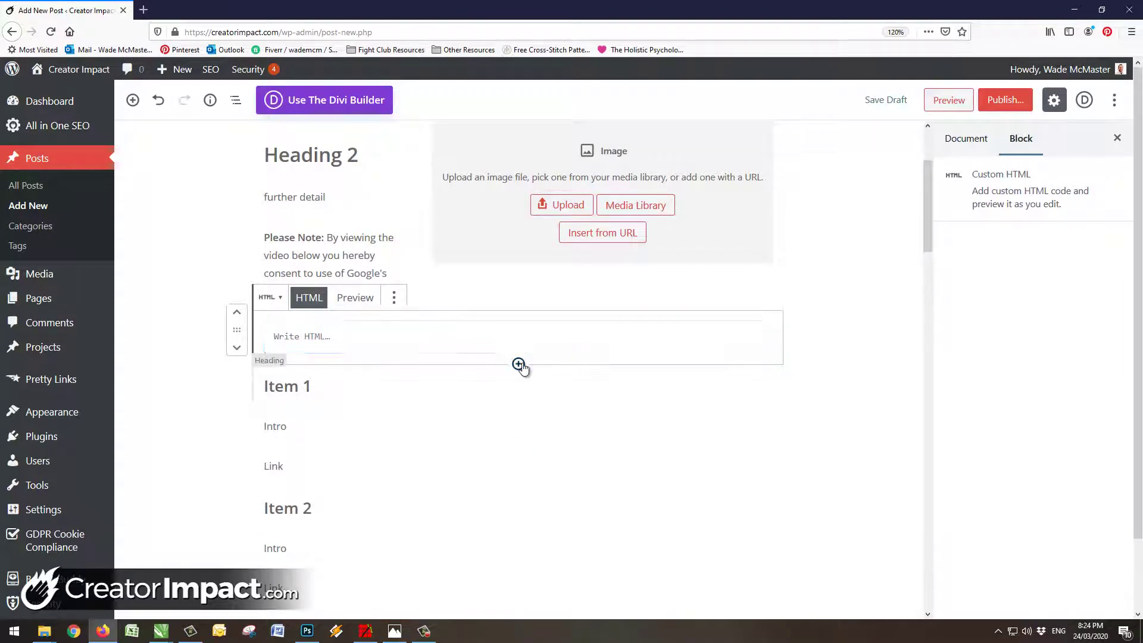
# Add a 'Check out my YouTube Channel here' paragraph below it, linked to #
pyautogui.click(518, 364)
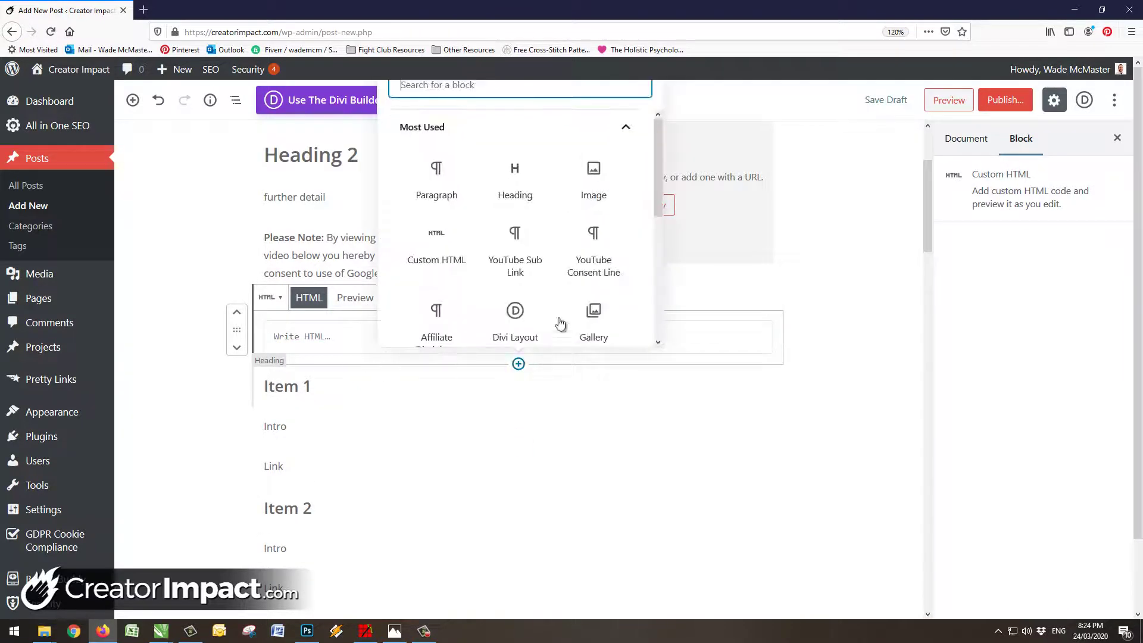
pyautogui.click(439, 173)
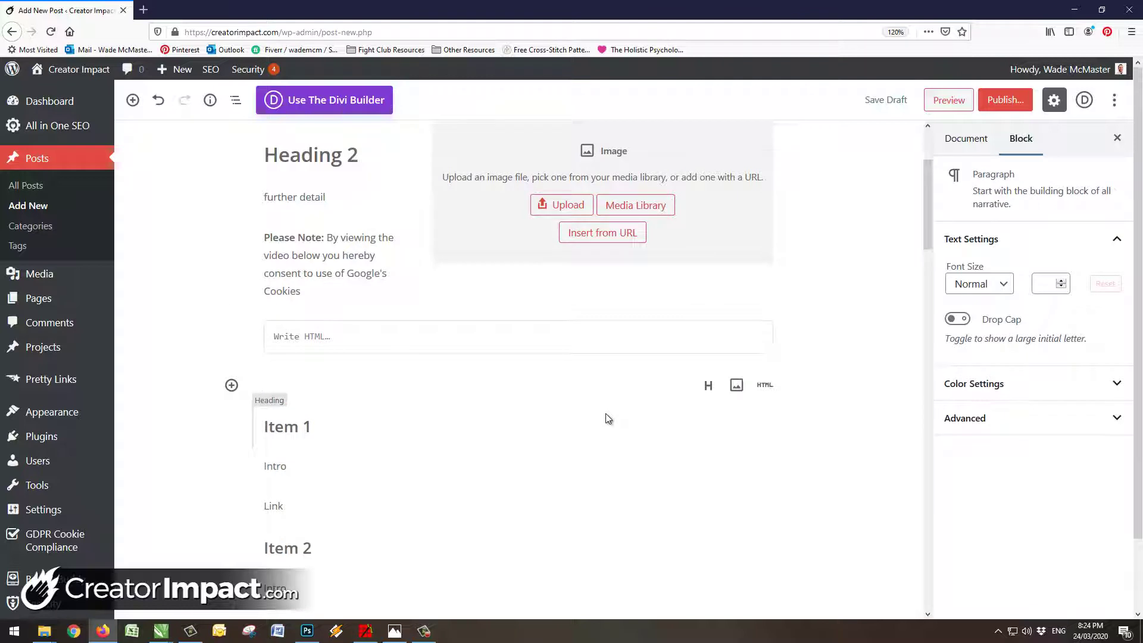
pyautogui.write('CHeck out my YouTube')
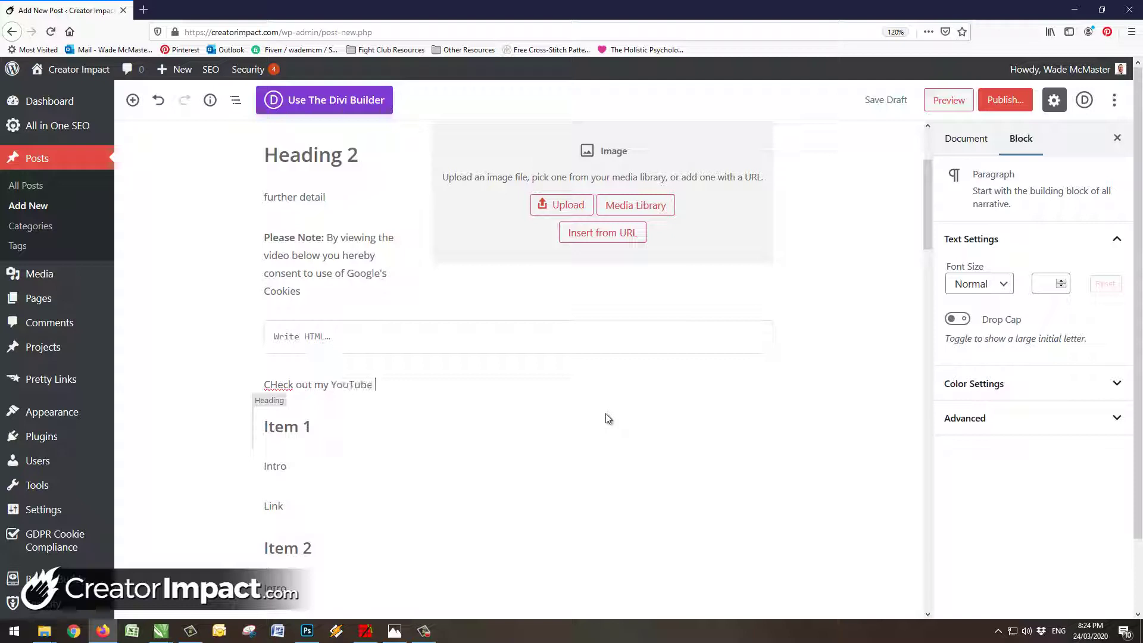
pyautogui.write(' Channel here')
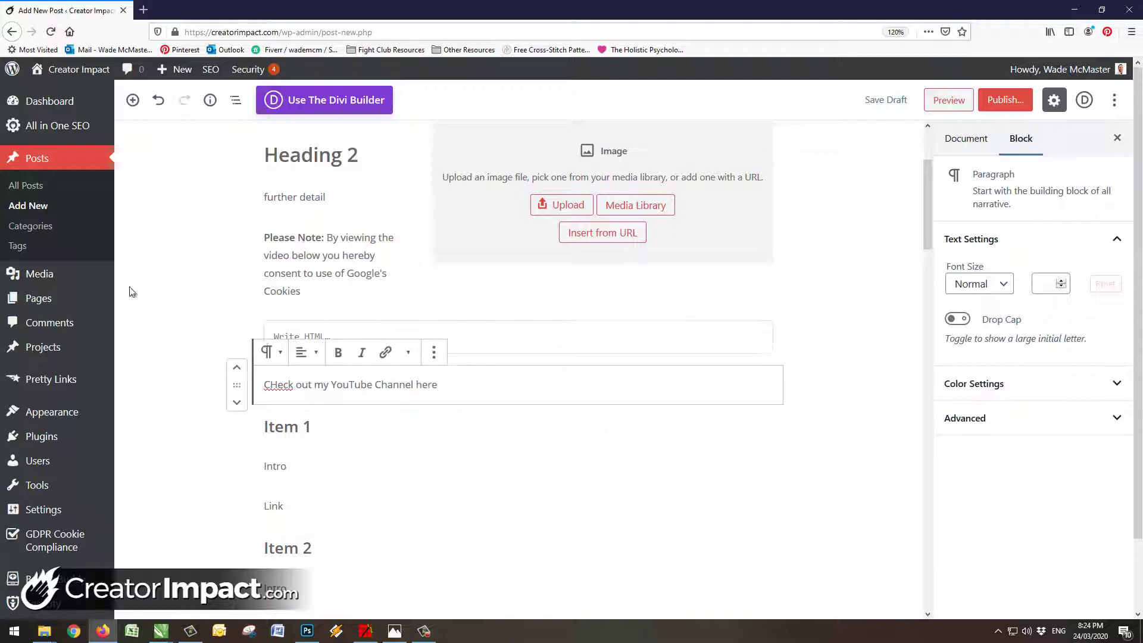
pyautogui.write('h')
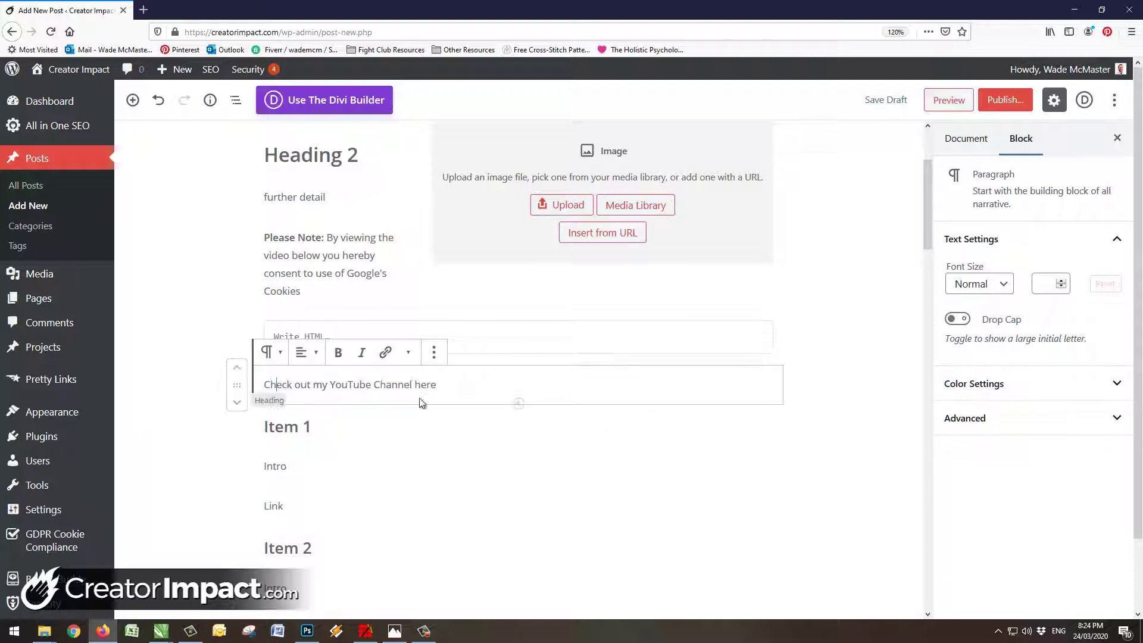
pyautogui.moveTo(436, 385); pyautogui.dragTo(265, 384)
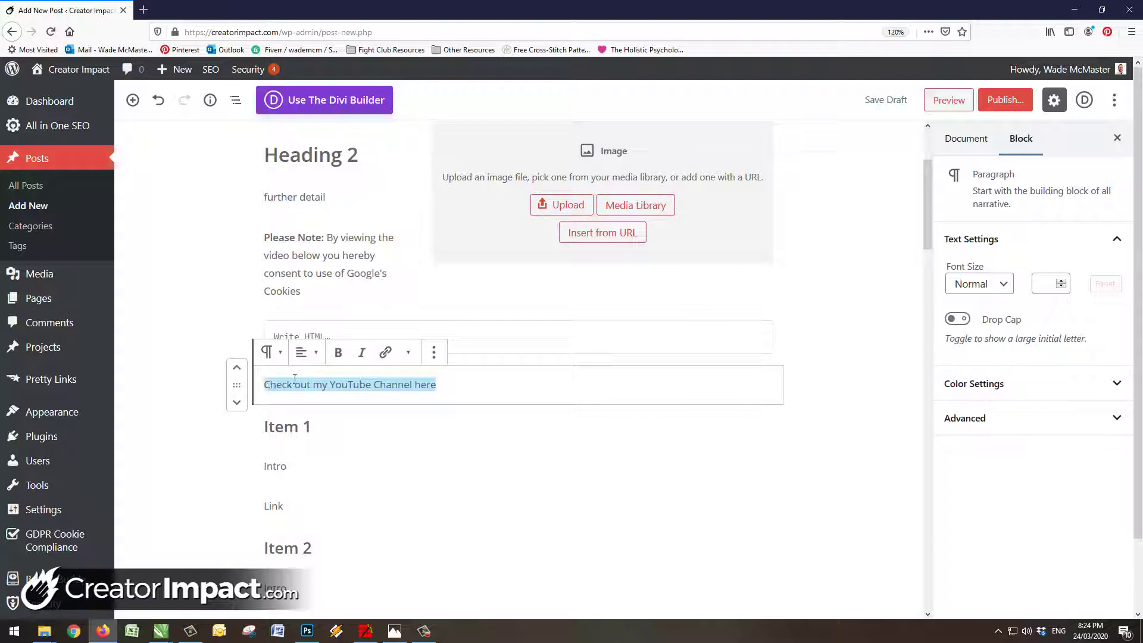
pyautogui.click(387, 354)
pyautogui.write('#')
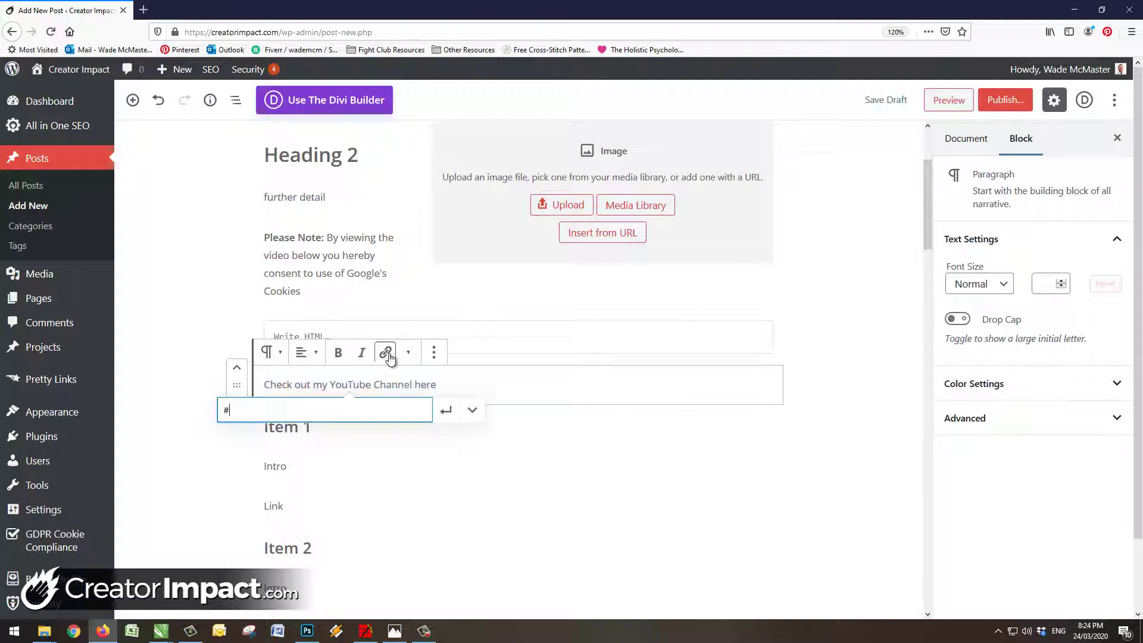
pyautogui.click(446, 410)
pyautogui.click(217, 313)
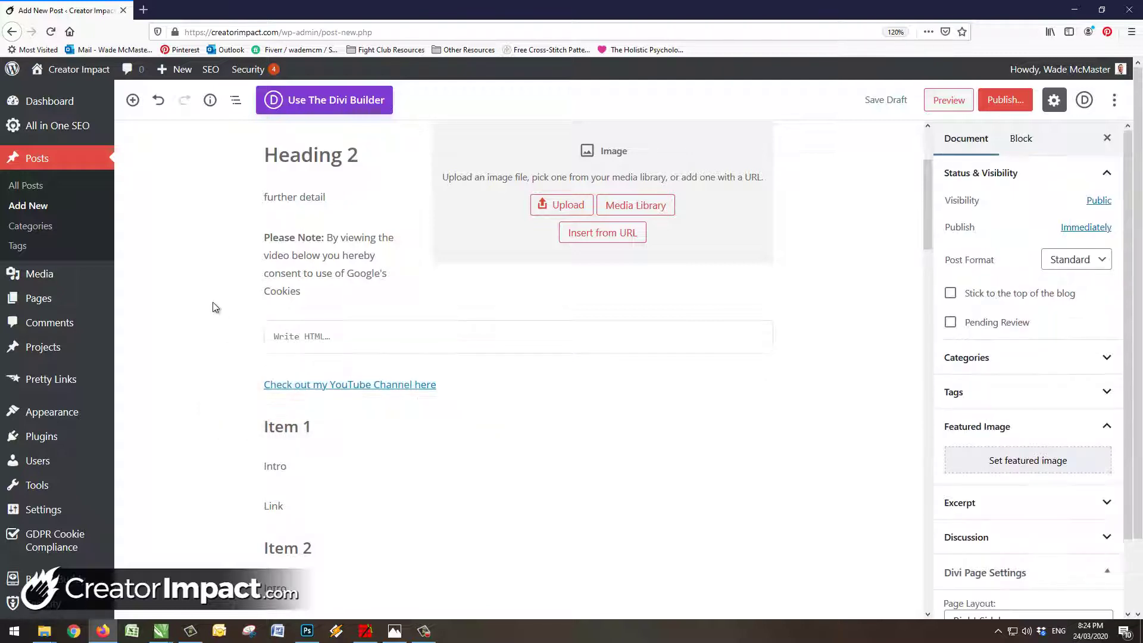
# Set the Please Note cookie paragraph to the Small font size (13) in Text Settings
pyautogui.scroll(3, 470, 179)
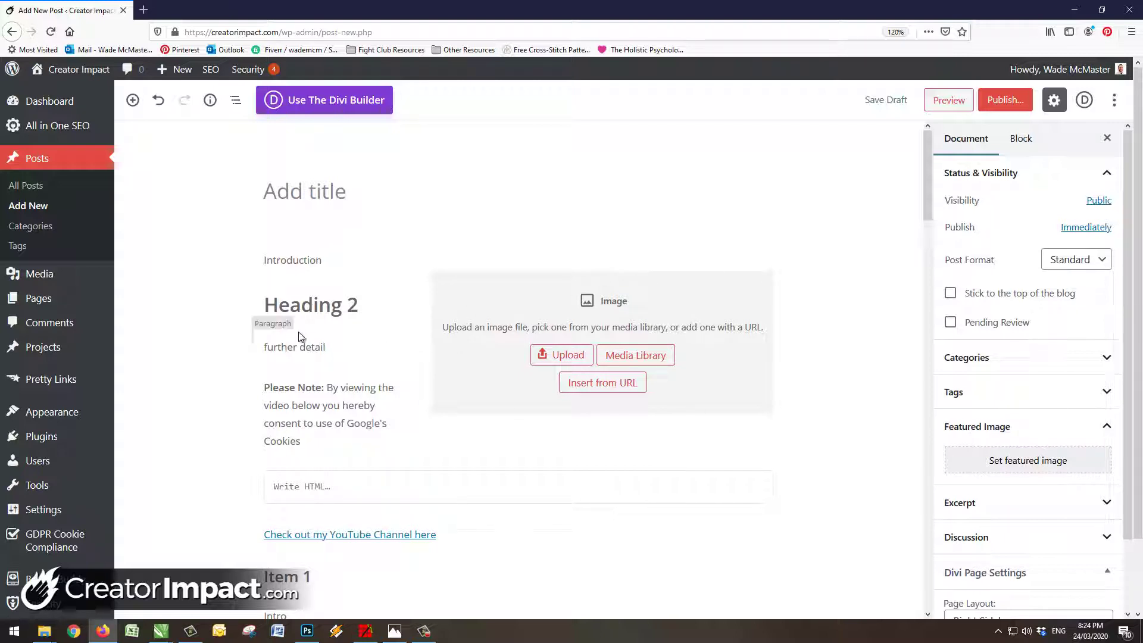
pyautogui.click(326, 261)
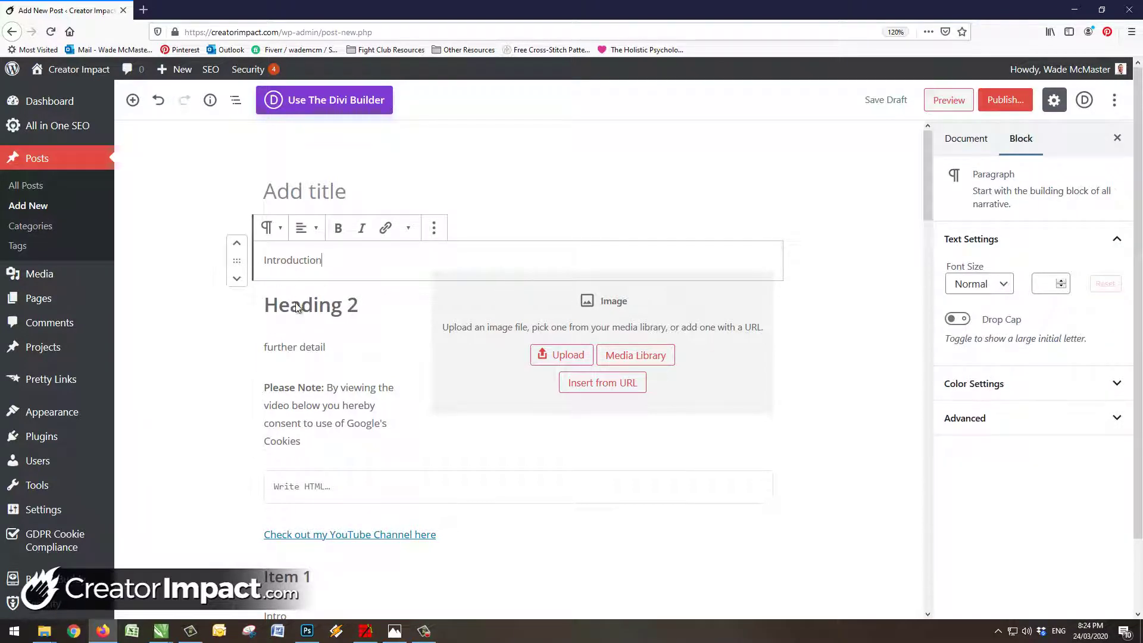
pyautogui.click(337, 349)
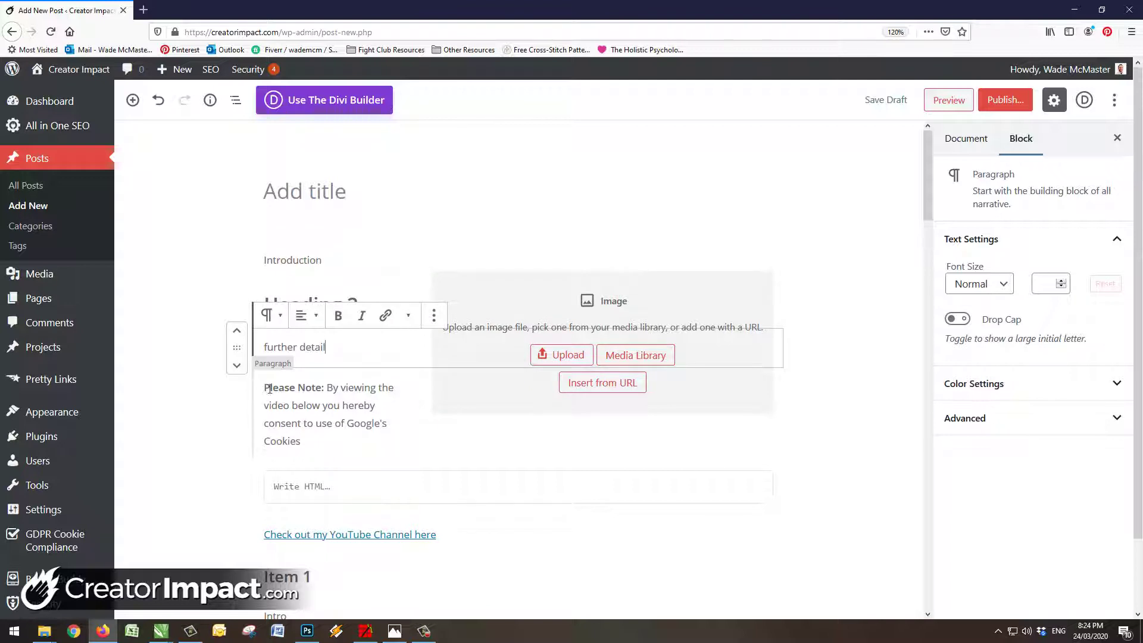
pyautogui.moveTo(269, 389); pyautogui.dragTo(365, 441)
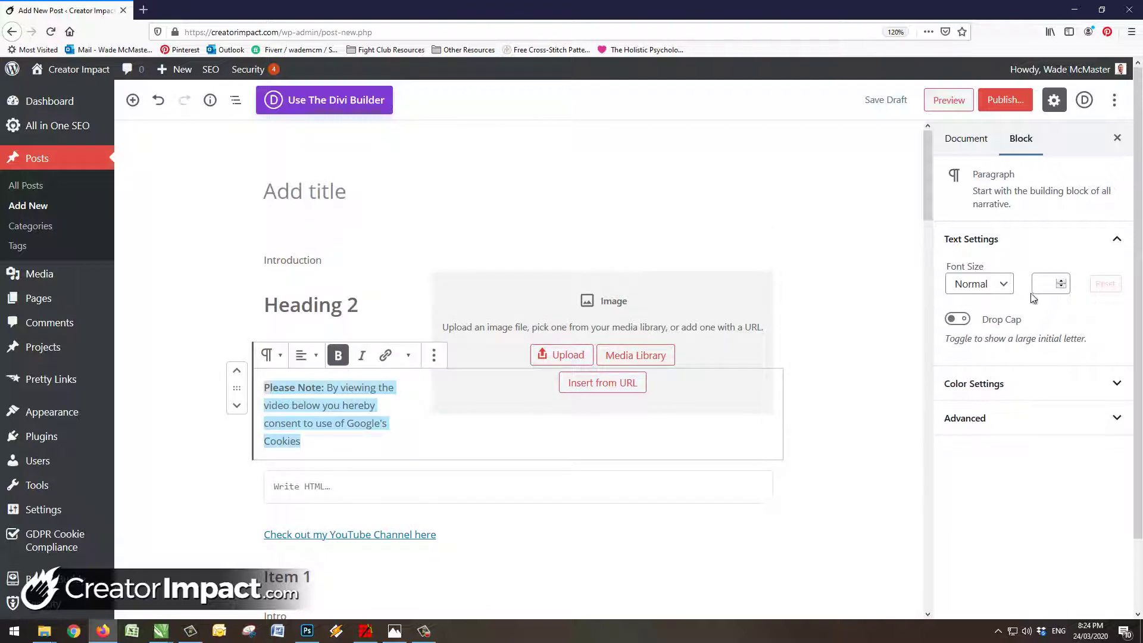
pyautogui.click(1006, 285)
pyautogui.click(957, 304)
pyautogui.click(371, 412)
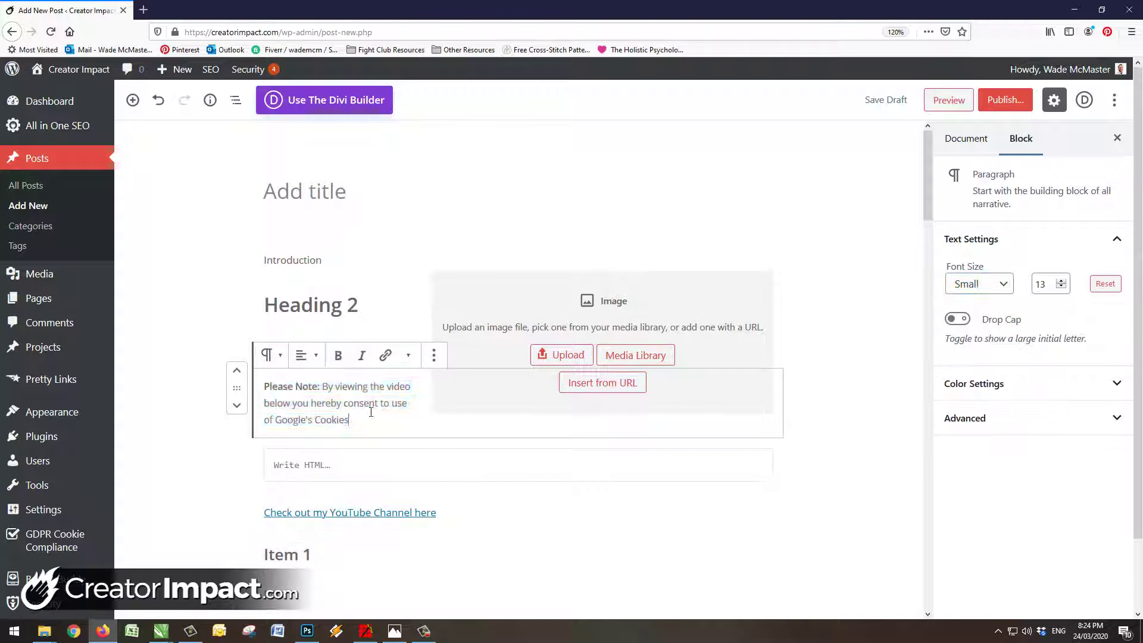
pyautogui.moveTo(264, 387); pyautogui.dragTo(341, 405)
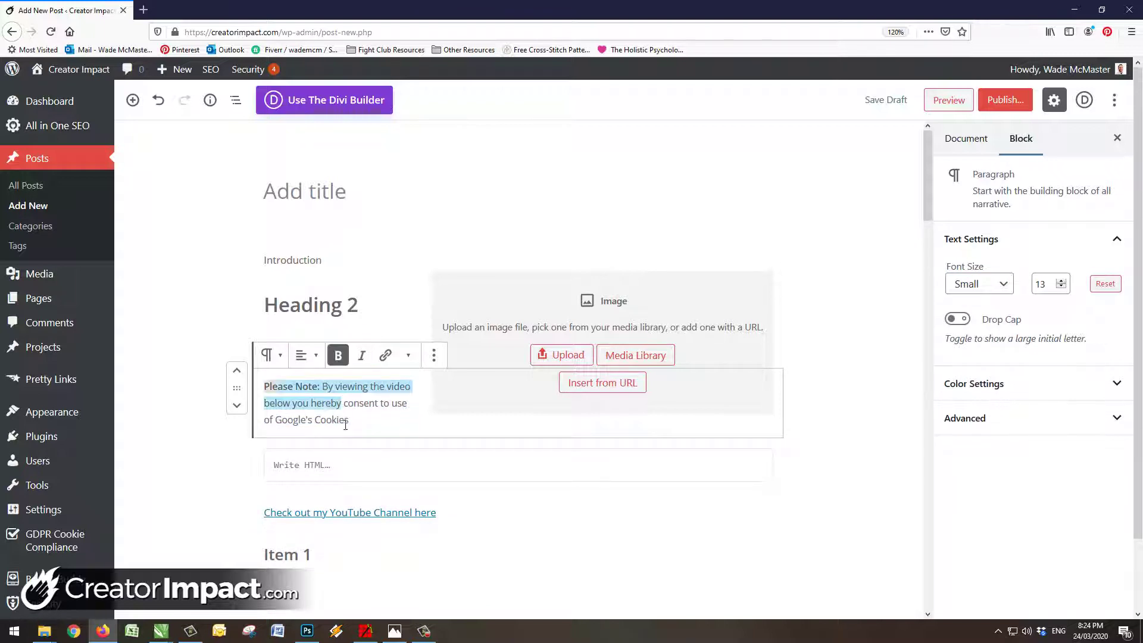
pyautogui.click(346, 466)
pyautogui.scroll(-5, 347, 454)
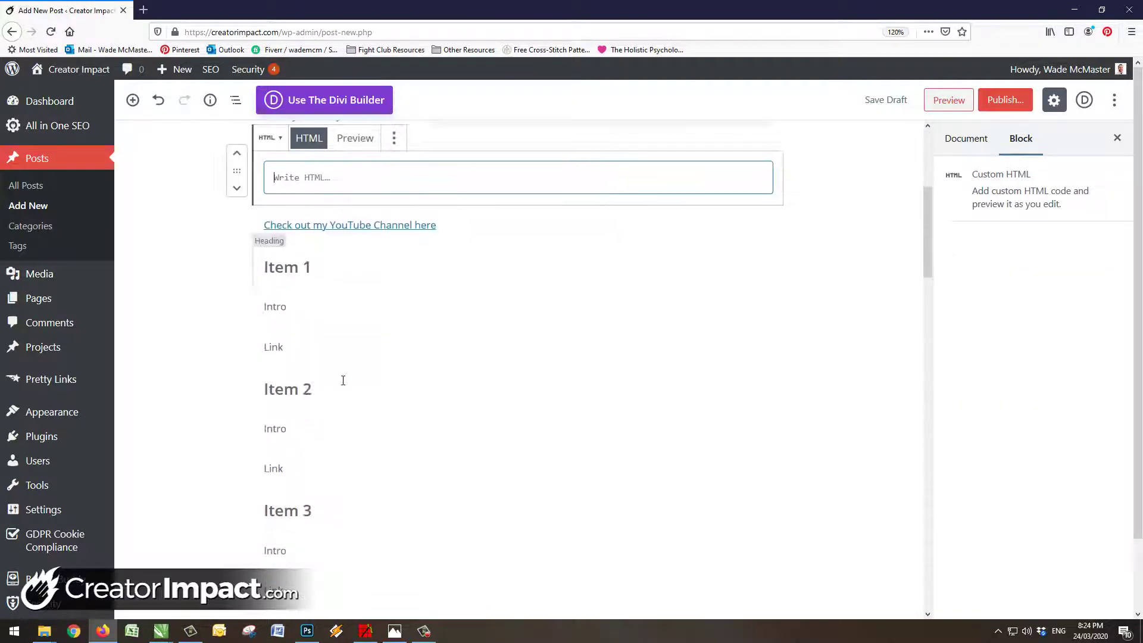
pyautogui.scroll(-20, 346, 295)
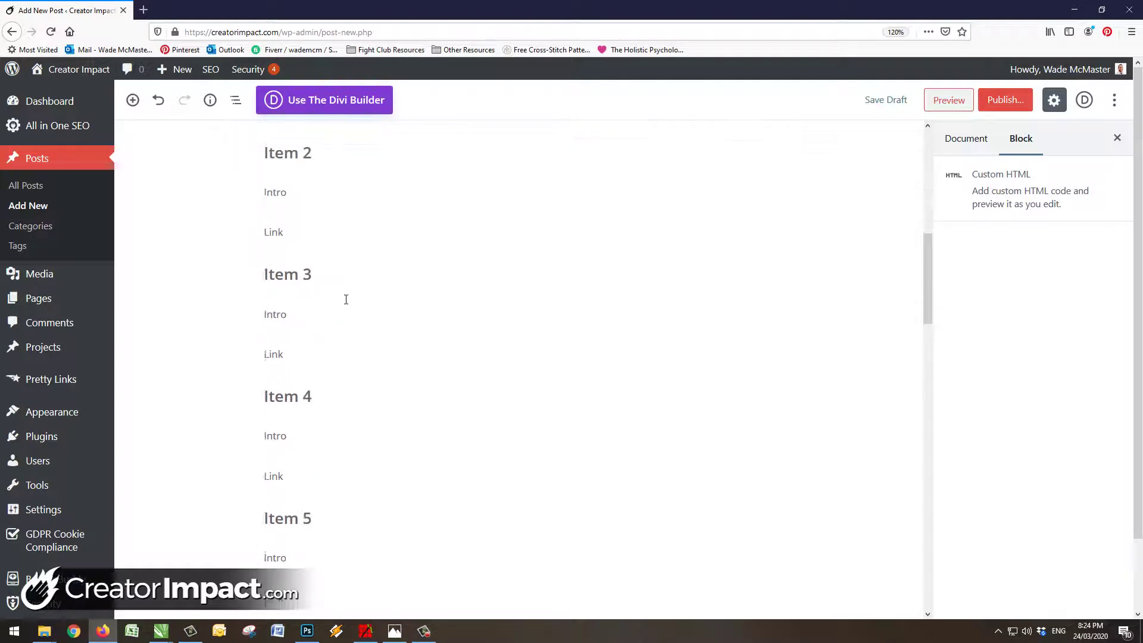
# Add 'Conclusion' after Item 10's Link paragraph and turn it into an H2 heading
pyautogui.click(313, 235)
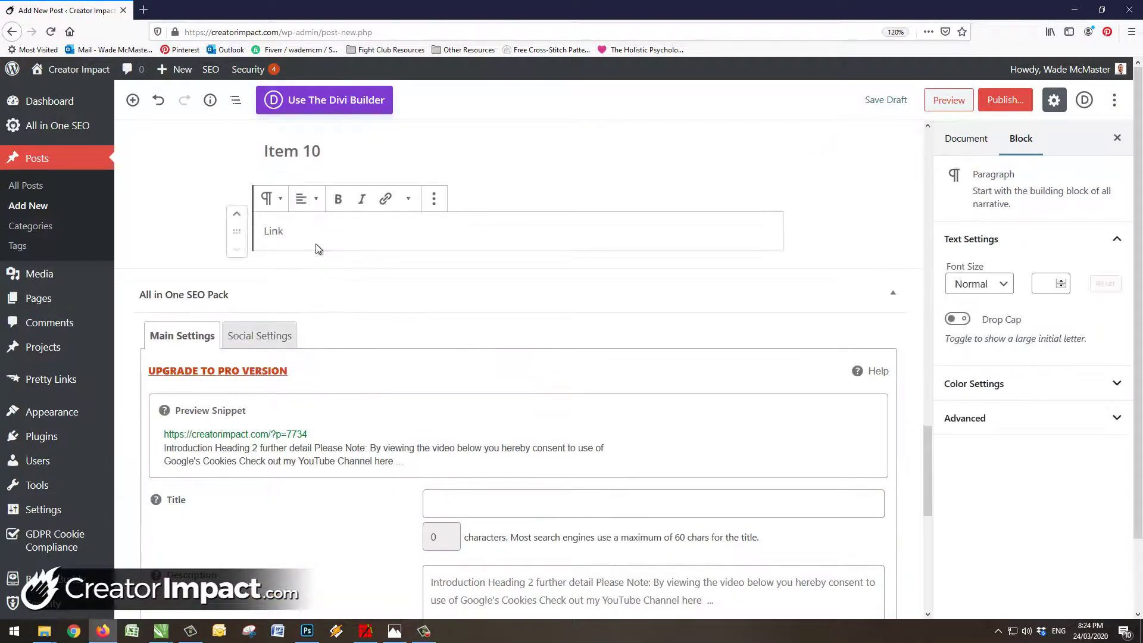
pyautogui.press('Return')
pyautogui.write('Conclusion')
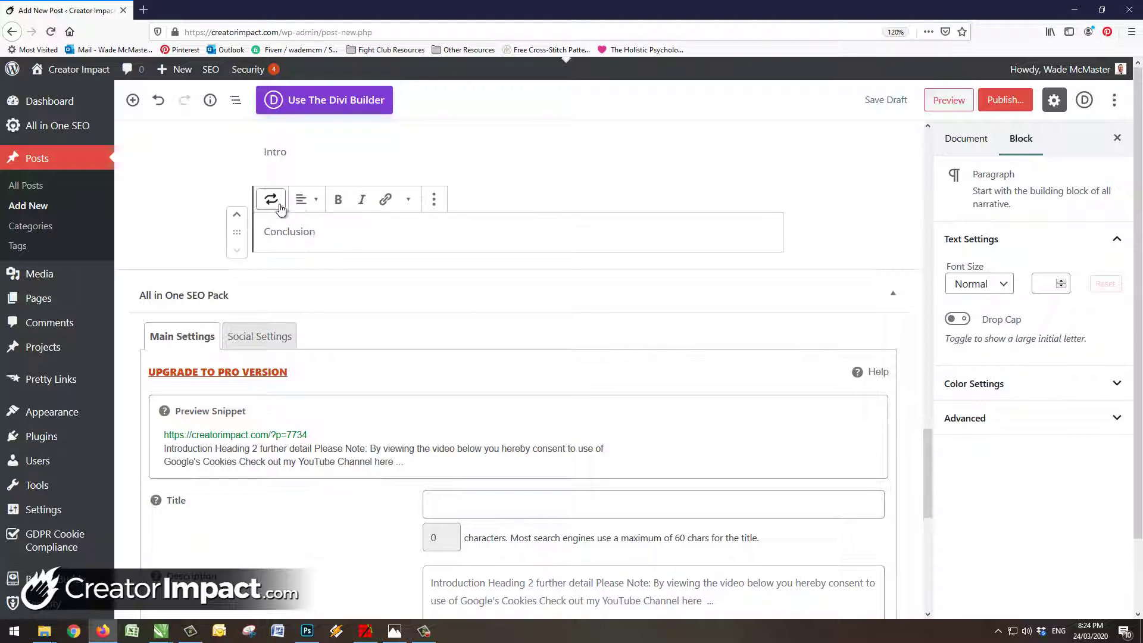
pyautogui.click(272, 199)
pyautogui.click(291, 289)
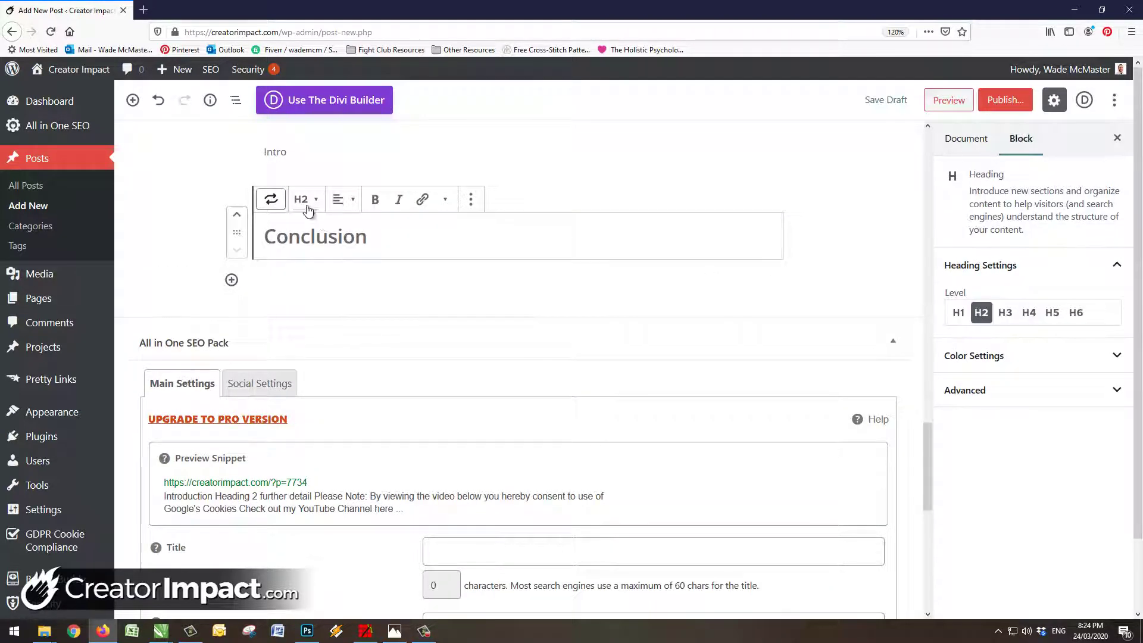
# Add a paragraph reading 'Conculsion' below the Conclusion heading
pyautogui.press('Return')
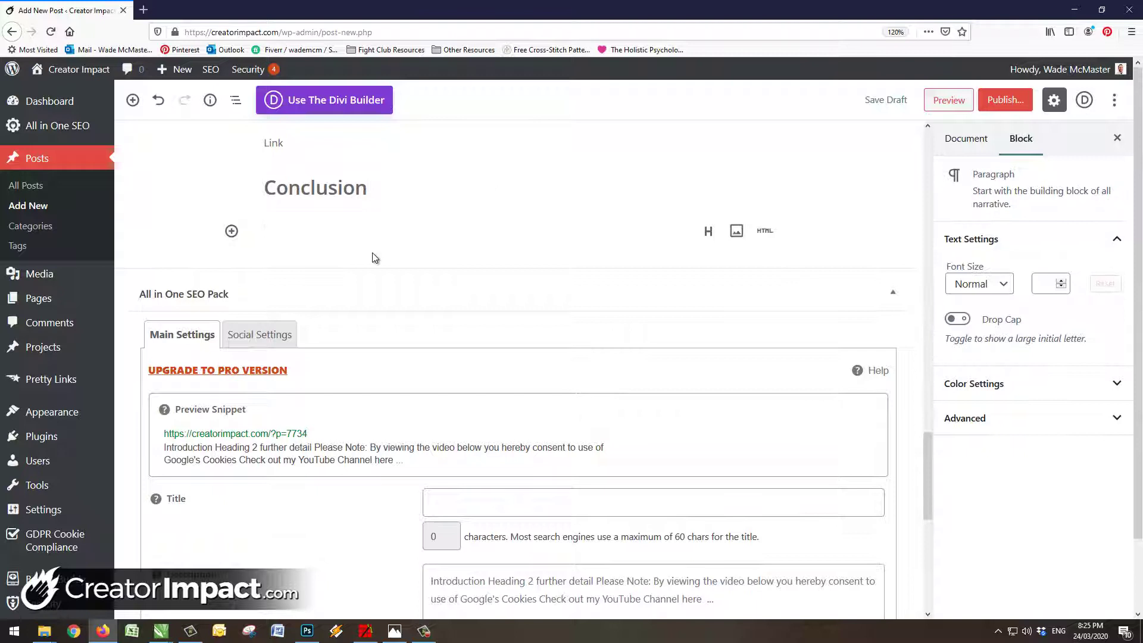
pyautogui.write('Conculsion')
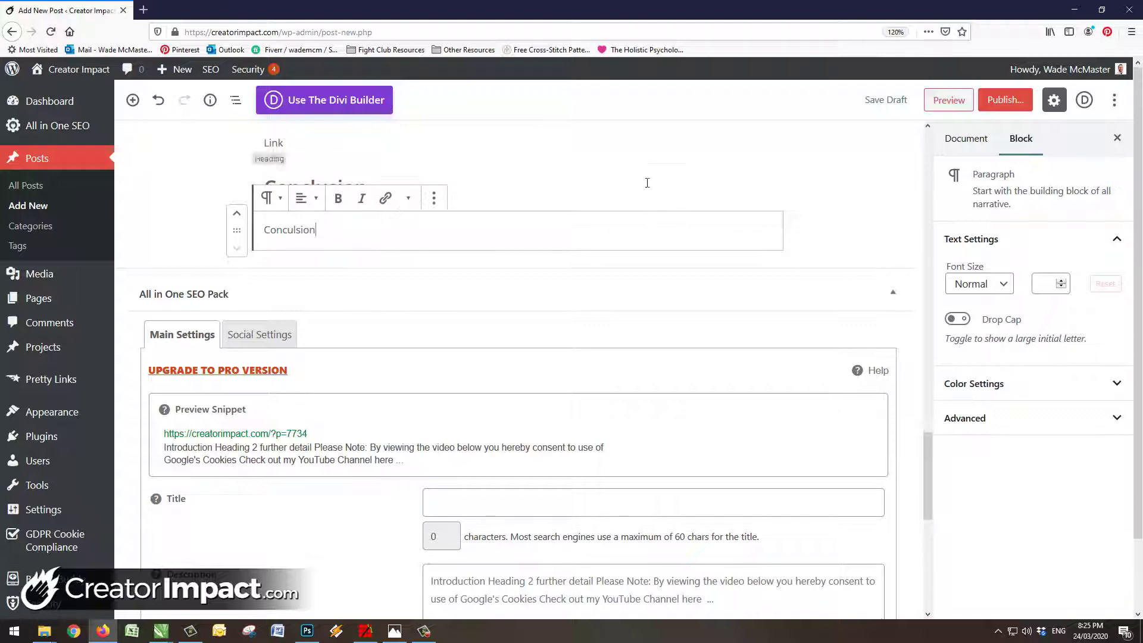
pyautogui.press('Up')
pyautogui.scroll(20, 643, 229)
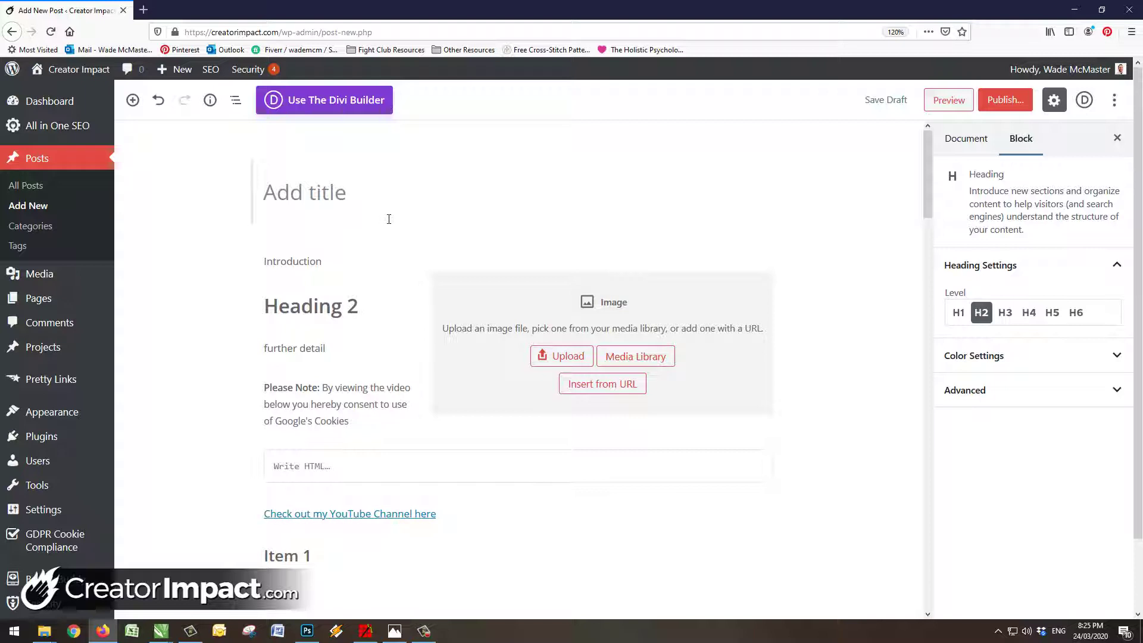
pyautogui.scroll(-1, 405, 250)
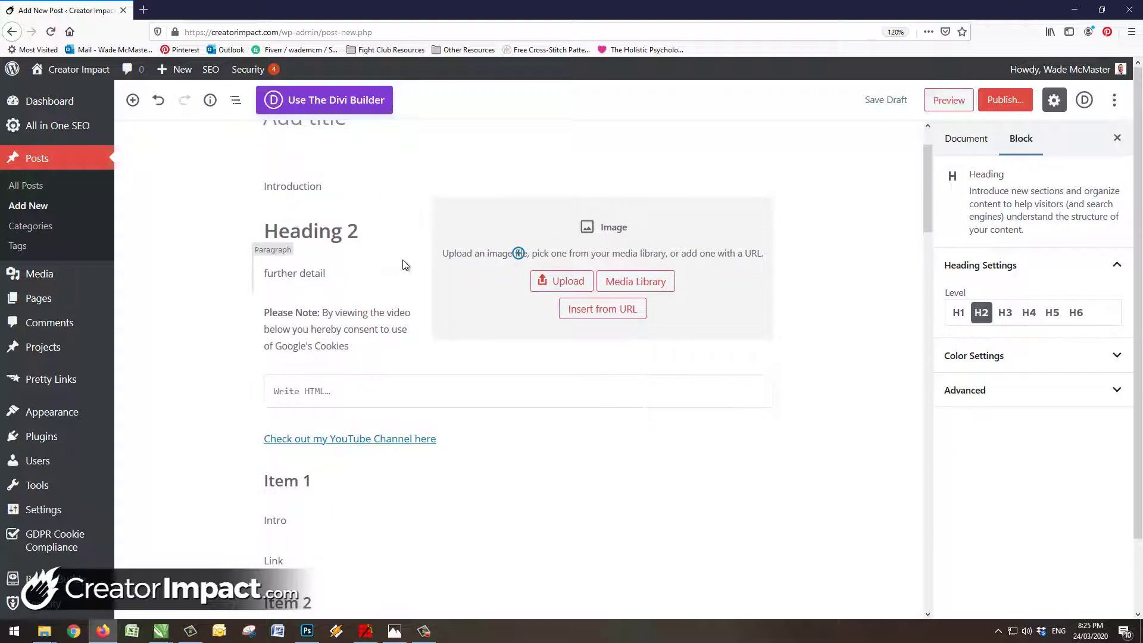
pyautogui.scroll(-9, 462, 380)
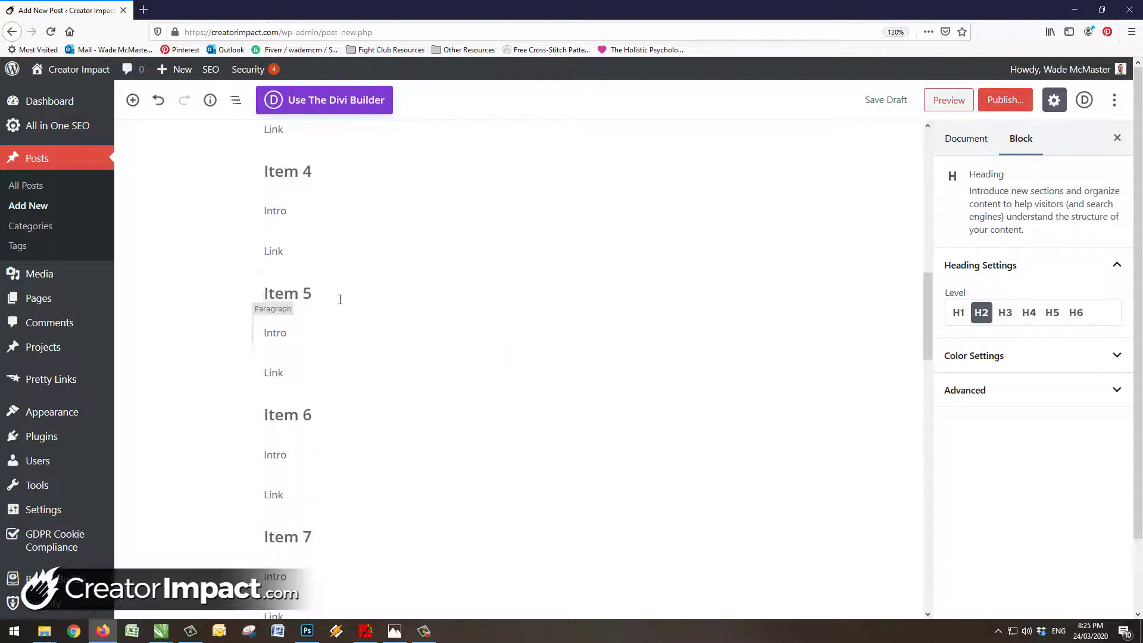
pyautogui.moveTo(340, 299); pyautogui.dragTo(358, 477)
pyautogui.scroll(7, 373, 414)
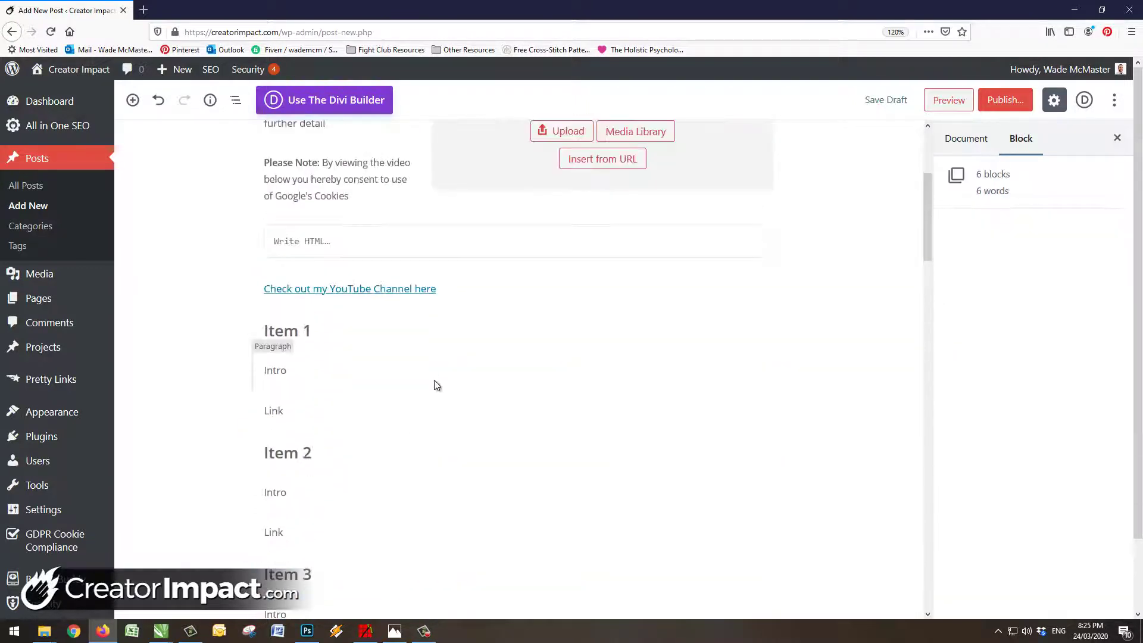
pyautogui.click(350, 332)
pyautogui.moveTo(350, 334); pyautogui.dragTo(348, 390)
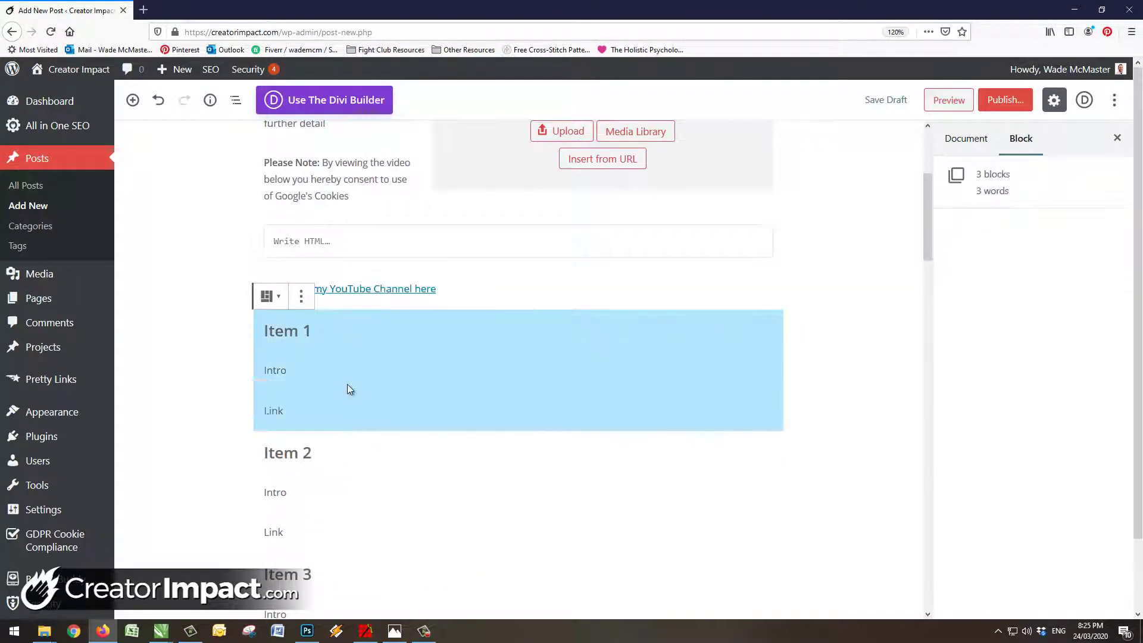
pyautogui.click(350, 331)
pyautogui.moveTo(344, 332); pyautogui.dragTo(381, 381)
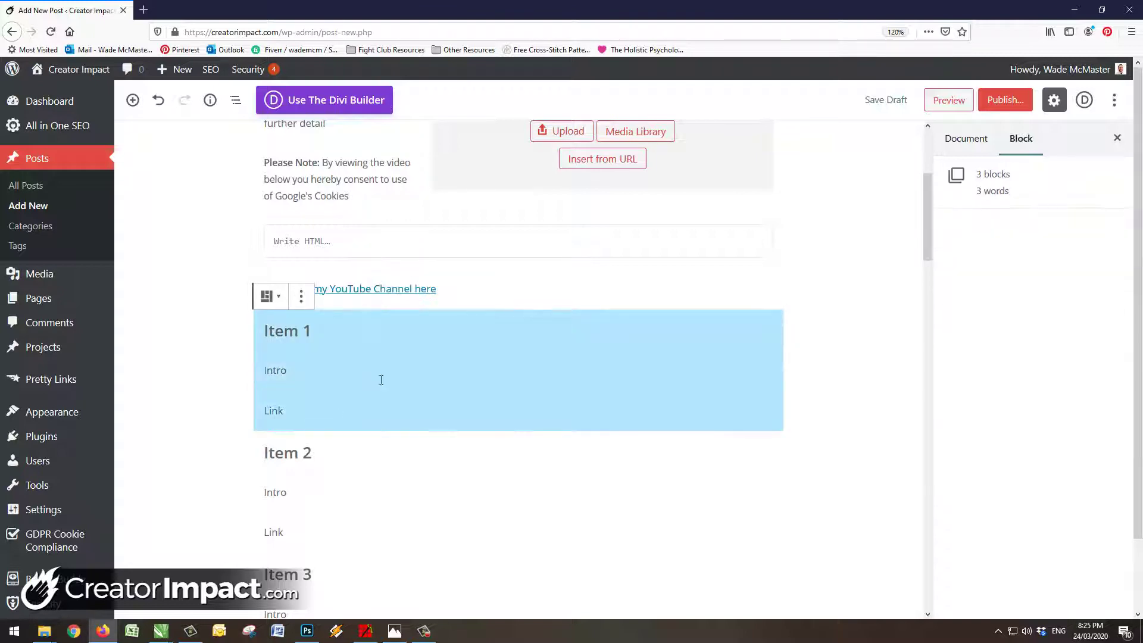
pyautogui.click(301, 297)
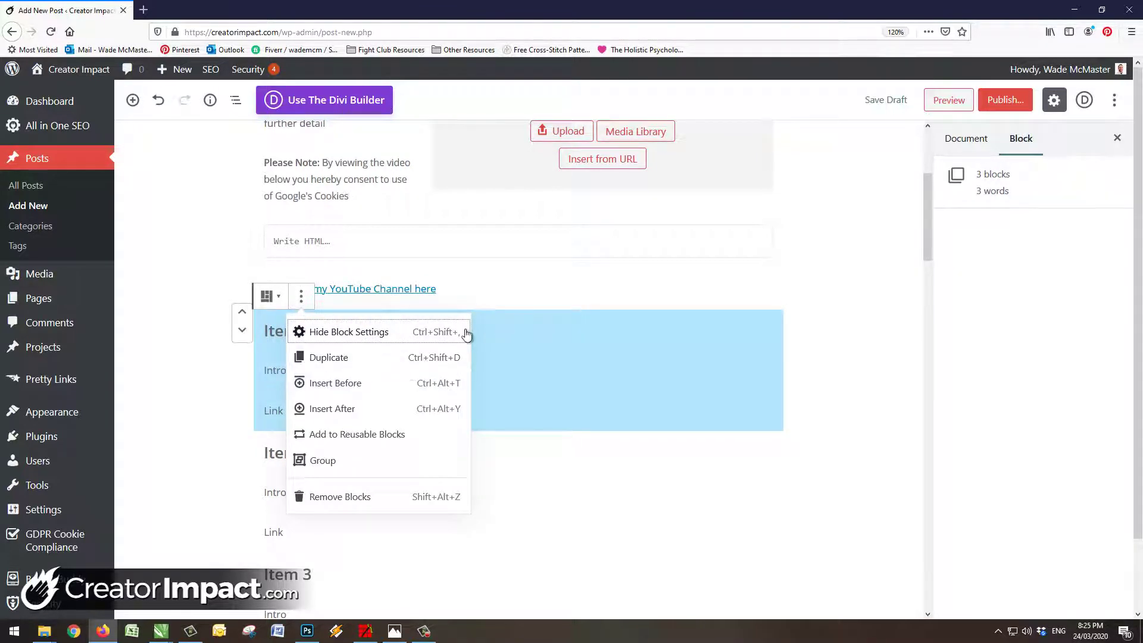
pyautogui.click(489, 336)
pyautogui.moveTo(497, 356); pyautogui.dragTo(477, 544)
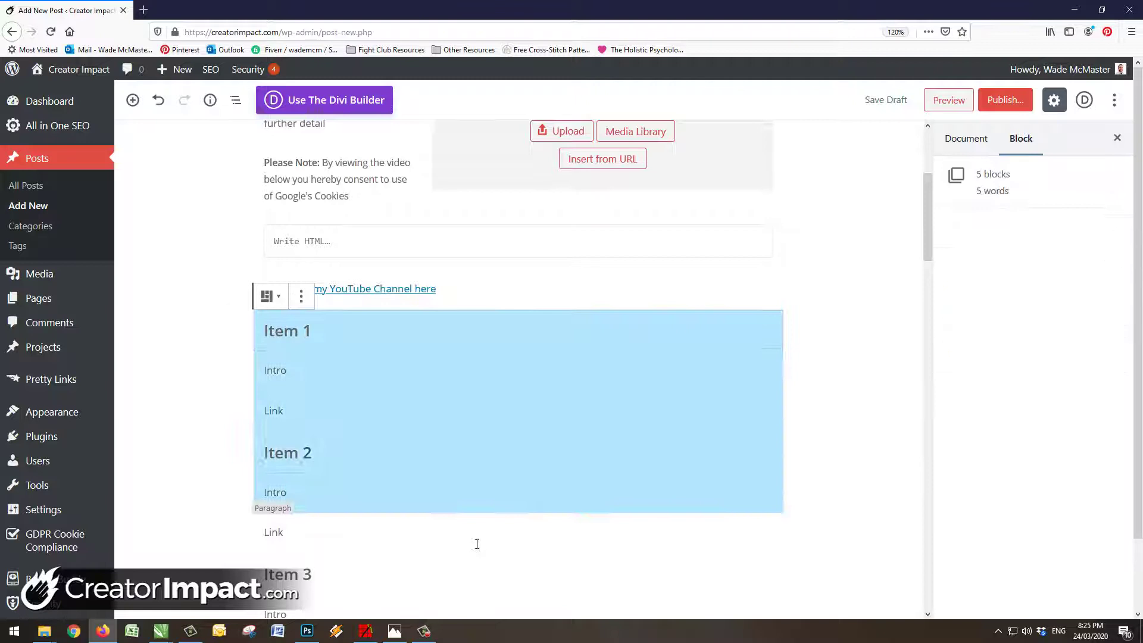
pyautogui.click(480, 516)
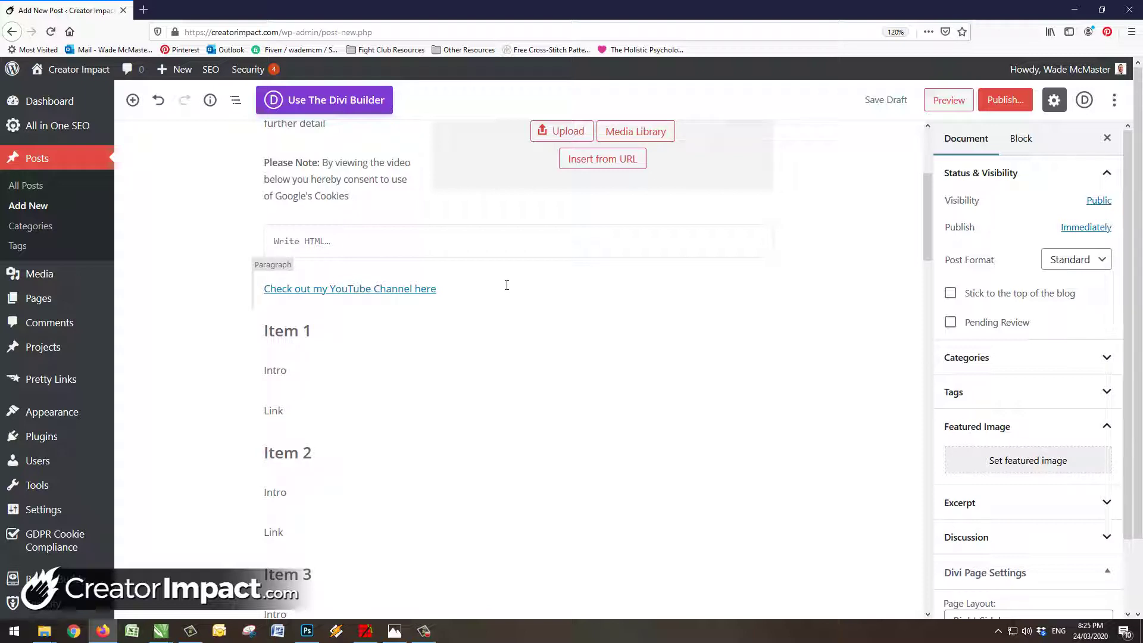
# Select all 39 template blocks, from the Introduction paragraph through the numbered Item sections
pyautogui.scroll(4, 454, 308)
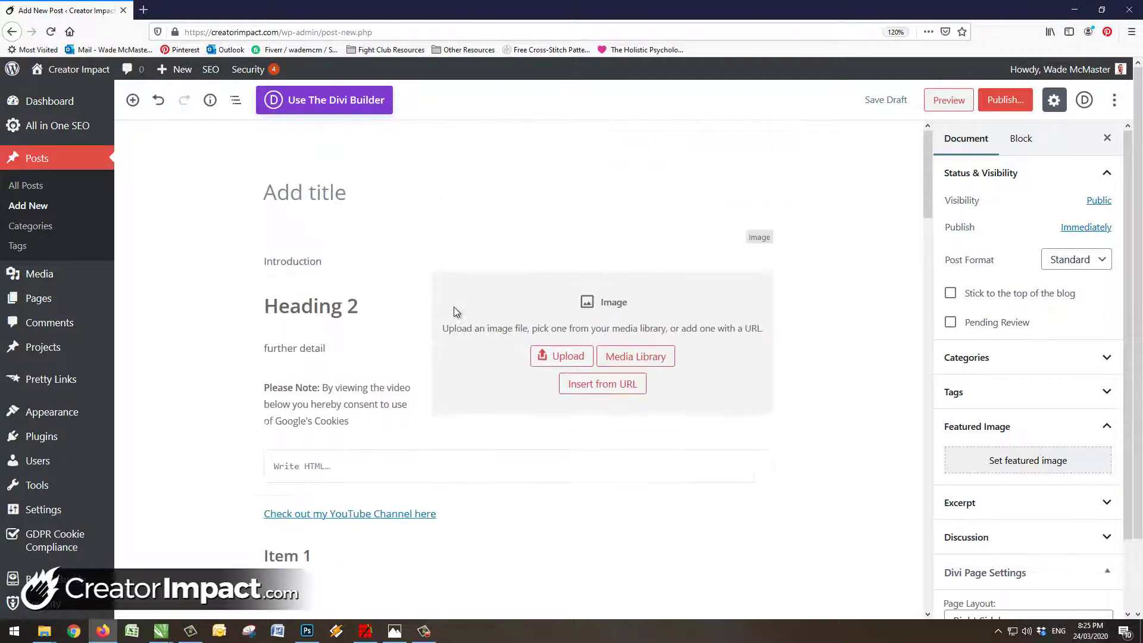
pyautogui.click(266, 260)
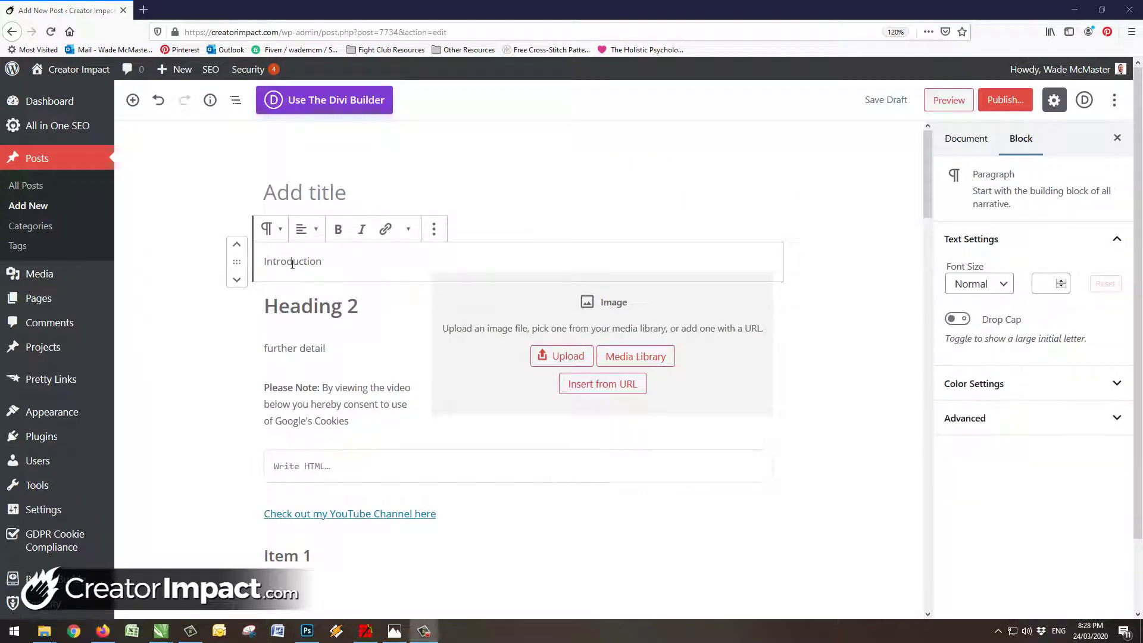
pyautogui.moveTo(291, 264); pyautogui.dragTo(358, 467)
pyautogui.moveTo(343, 330); pyautogui.dragTo(330, 261)
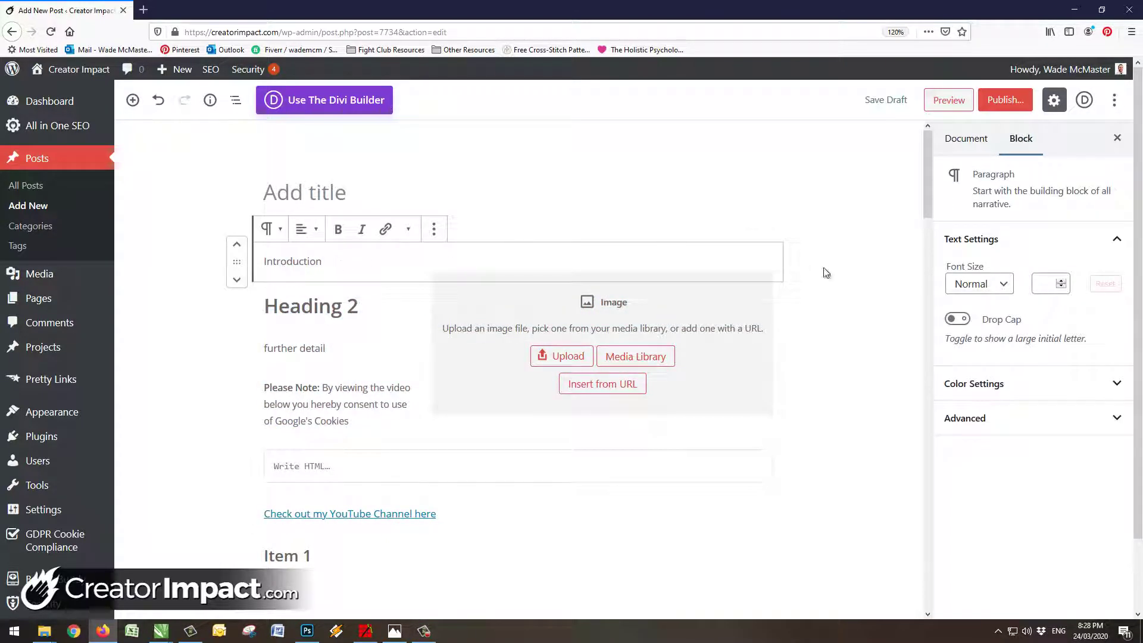
pyautogui.click(875, 287)
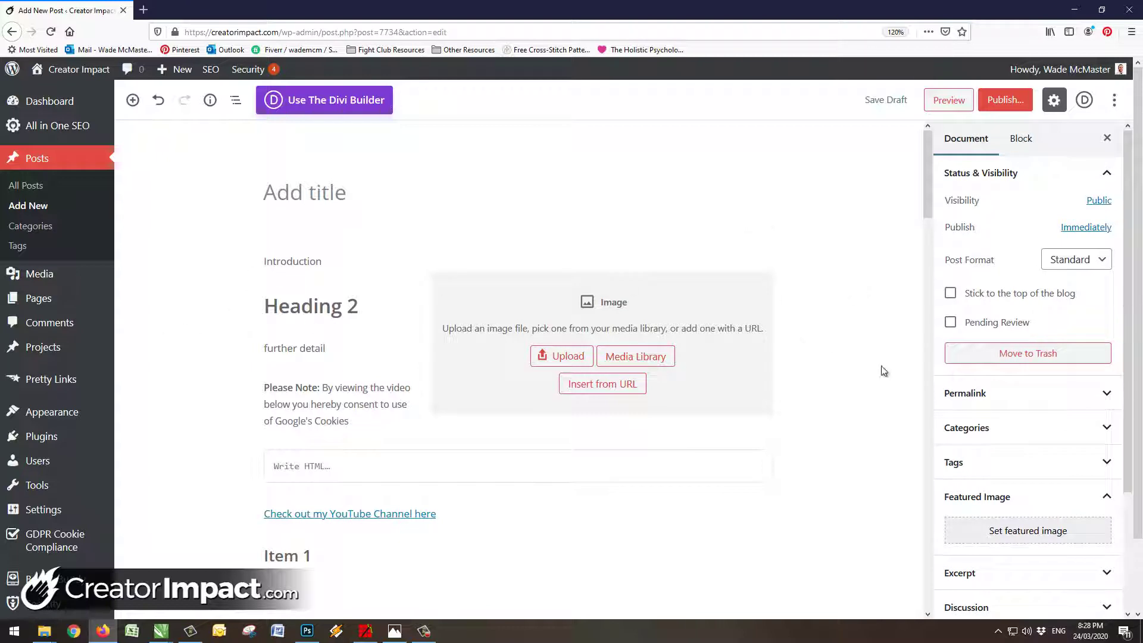
pyautogui.hotkey('ctrl', 'a')
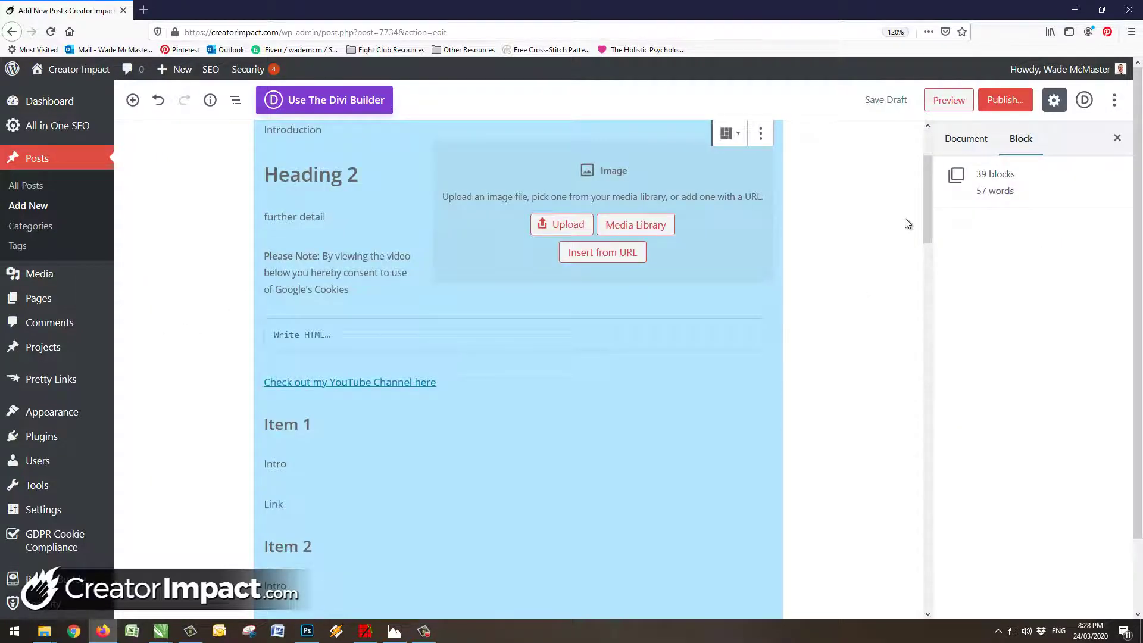
pyautogui.moveTo(927, 225); pyautogui.dragTo(960, 175)
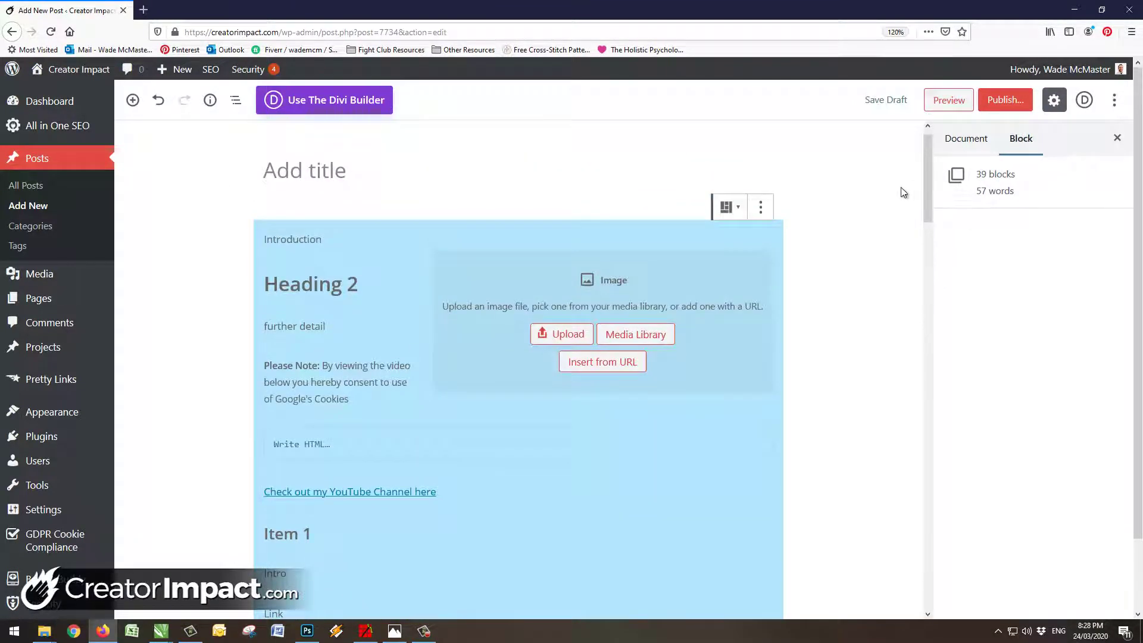
# Add the selected blocks to Reusable Blocks under the name 'Top List Template'
pyautogui.click(763, 210)
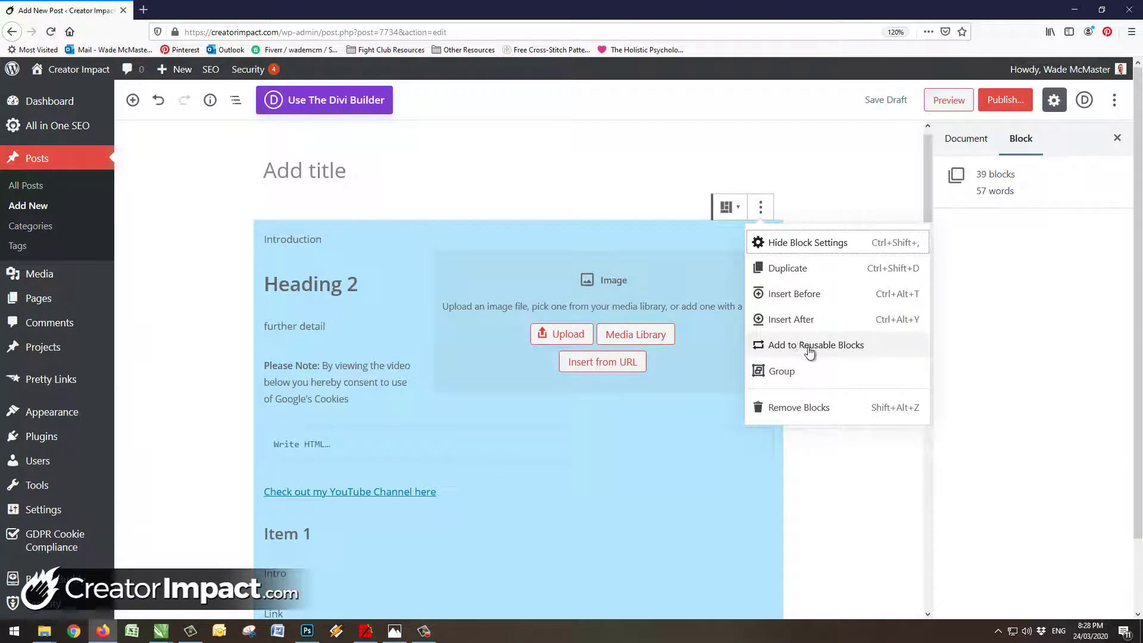
pyautogui.click(809, 351)
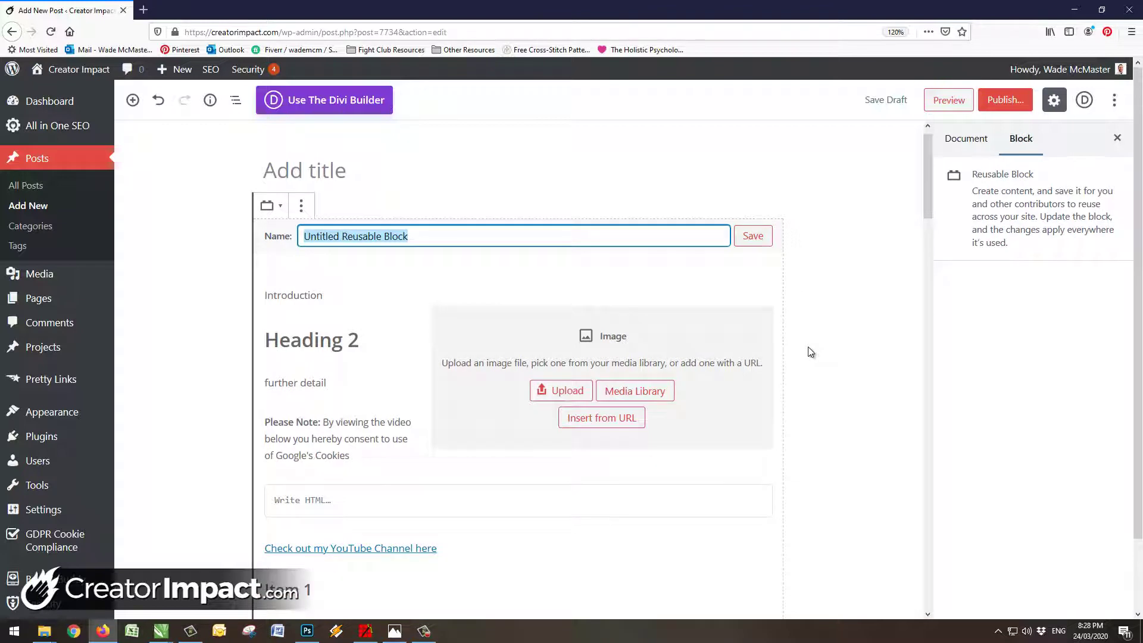
pyautogui.write('List Templa')
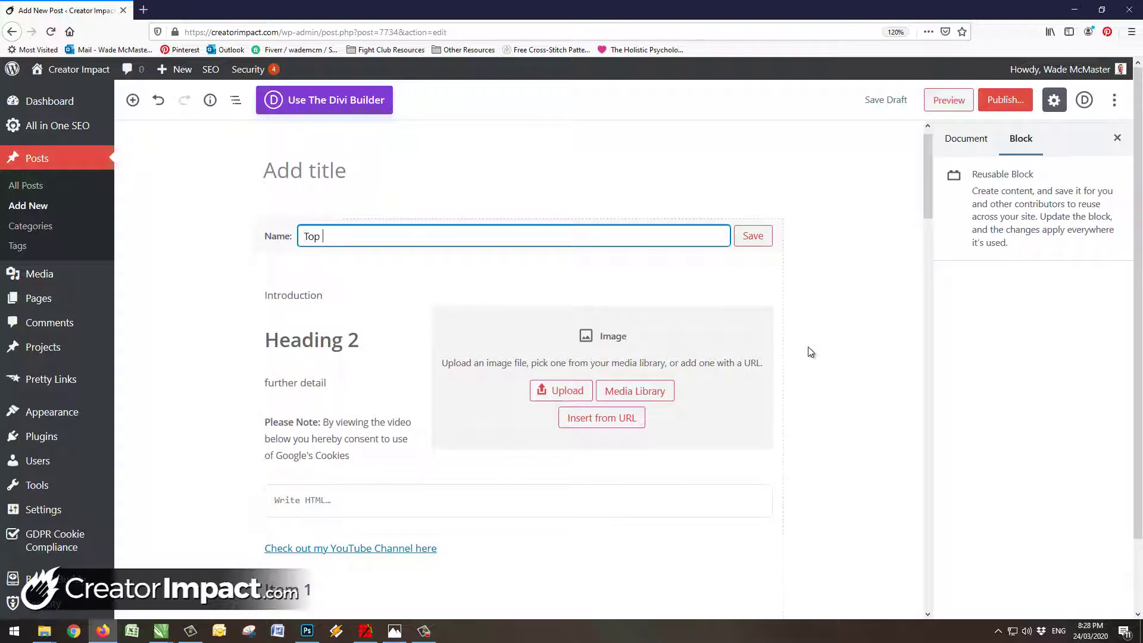
pyautogui.write('te')
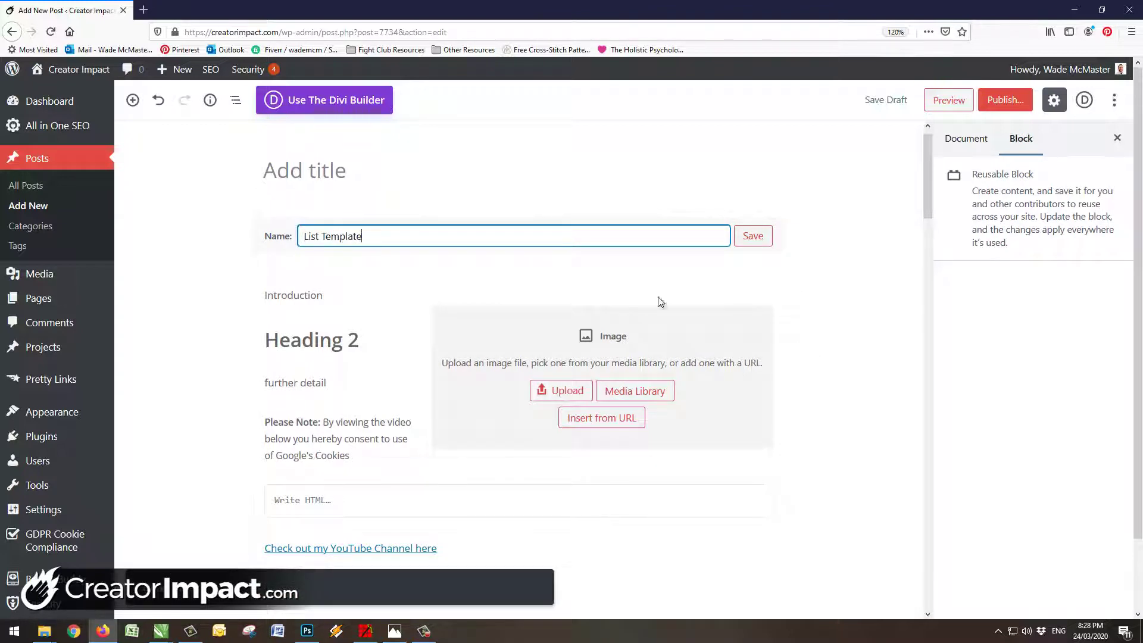
pyautogui.tripleClick(386, 237)
pyautogui.press('Home')
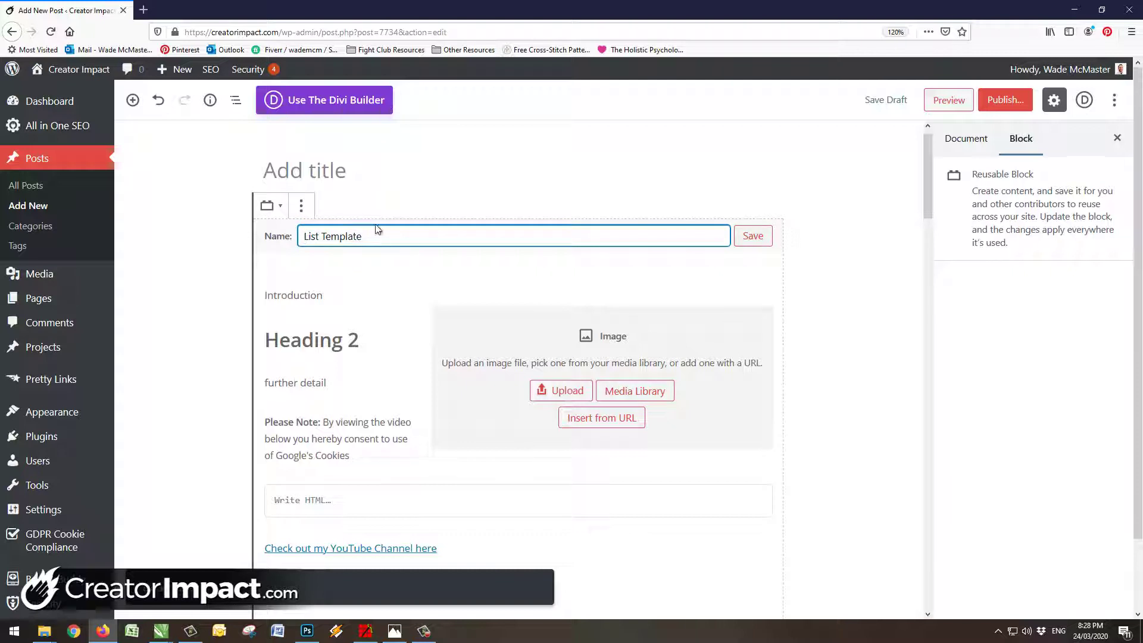
pyautogui.write('Top')
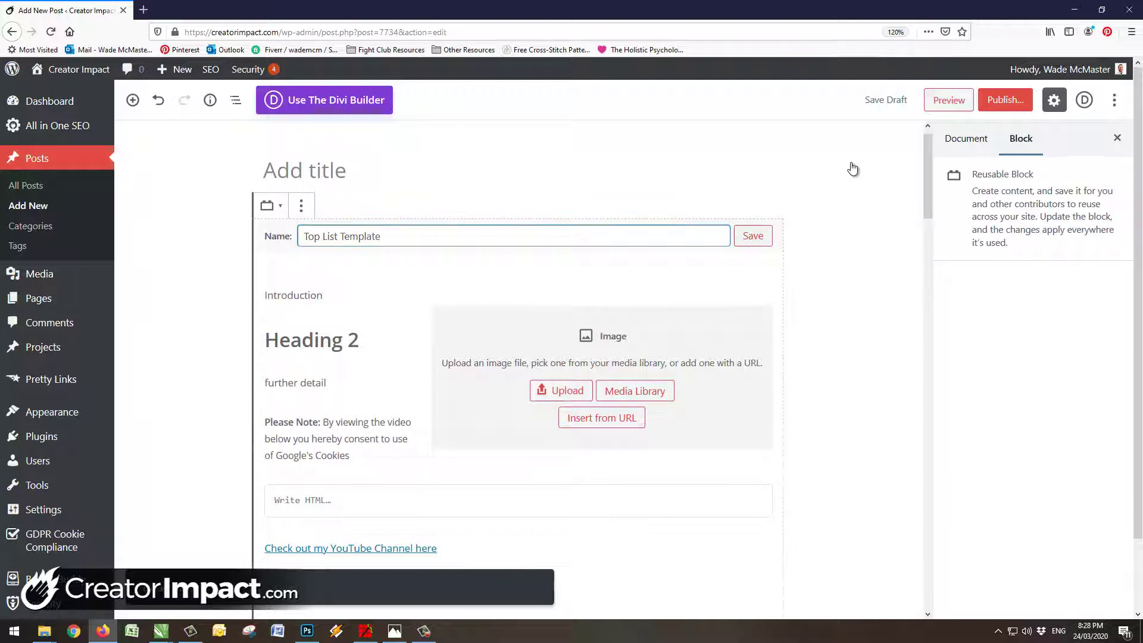
pyautogui.press('Return')
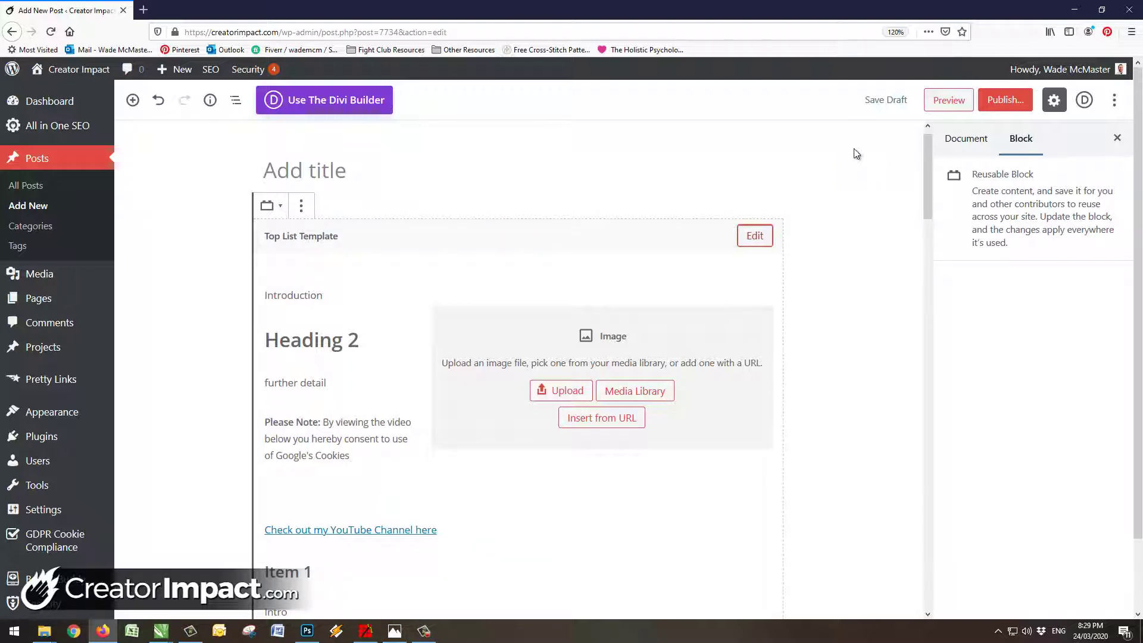
# Leave the unsaved post and start a new post in the default block editor
pyautogui.click(57, 99)
pyautogui.click(637, 284)
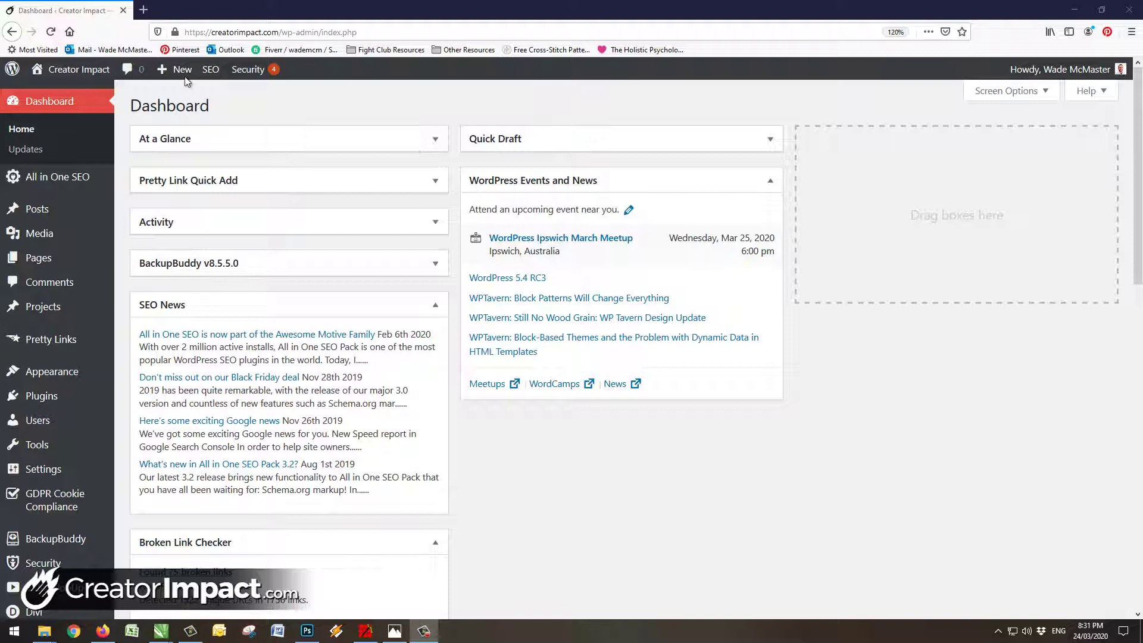
pyautogui.moveTo(182, 71)
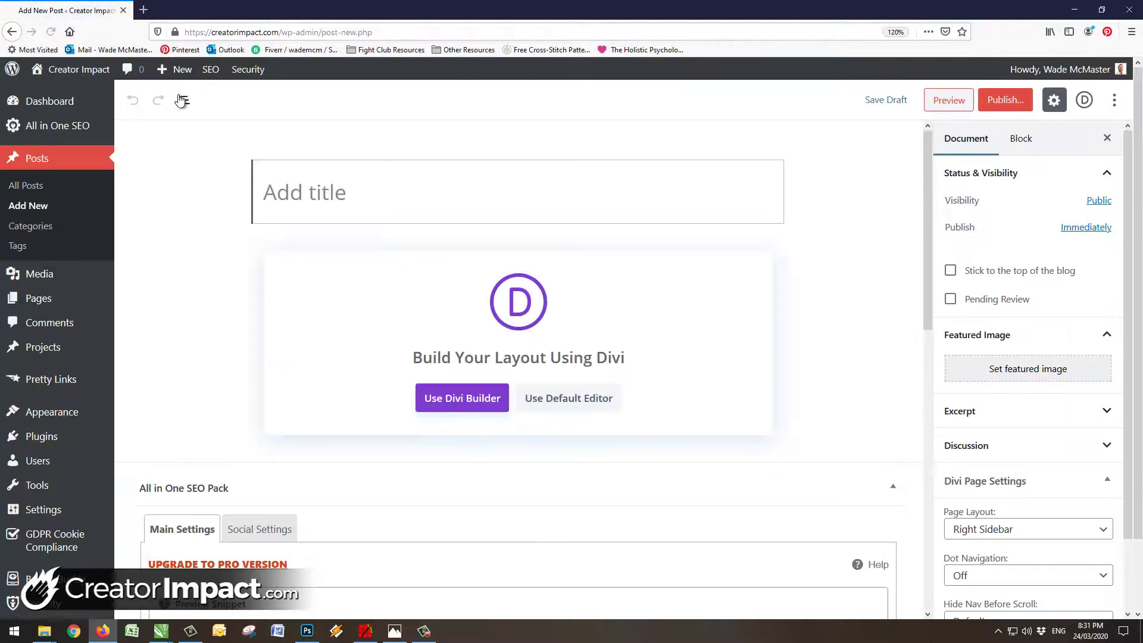
pyautogui.click(576, 398)
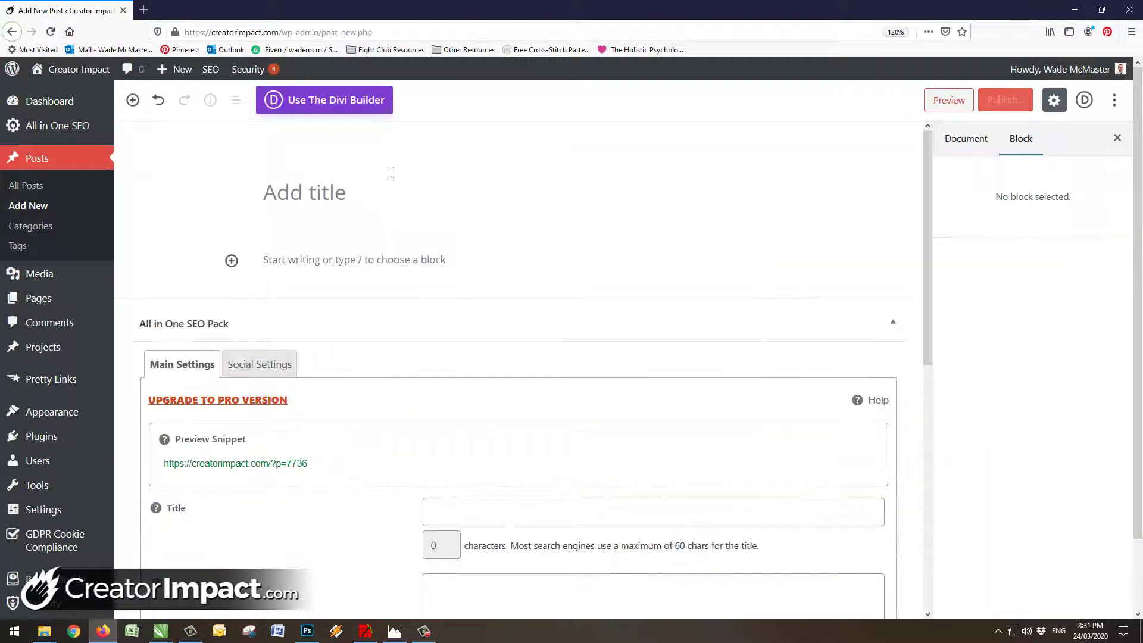
# Title the new post 'The Top 10 Marketing Websites', fixing the typos
pyautogui.click(370, 184)
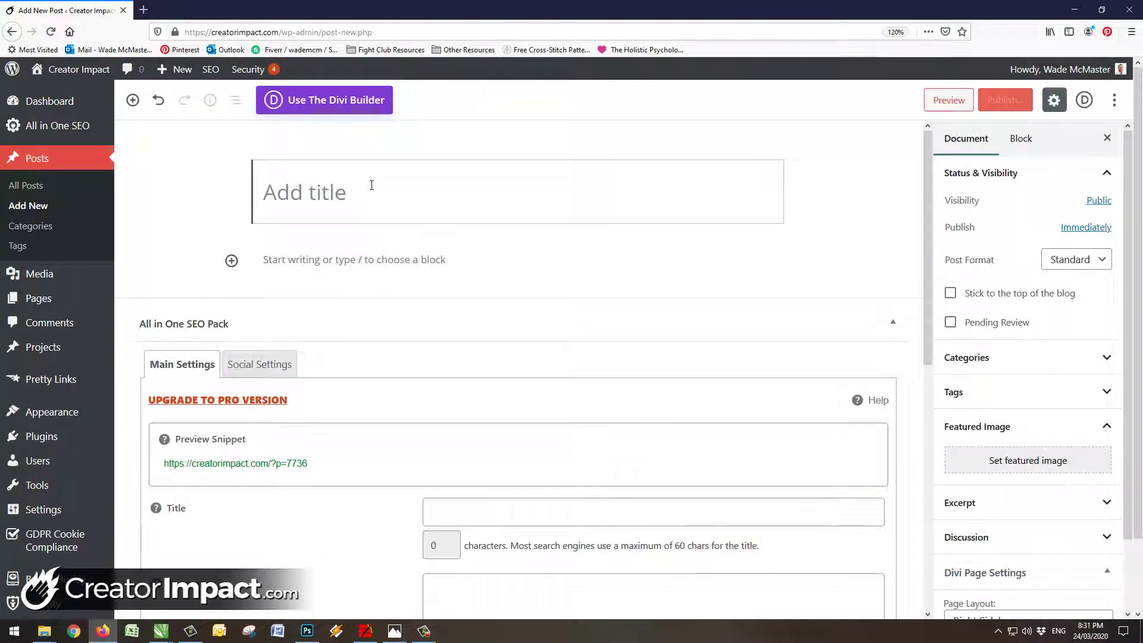
pyautogui.write('The Top 10 Wha')
pyautogui.press('BackSpace')
pyautogui.press('BackSpace')
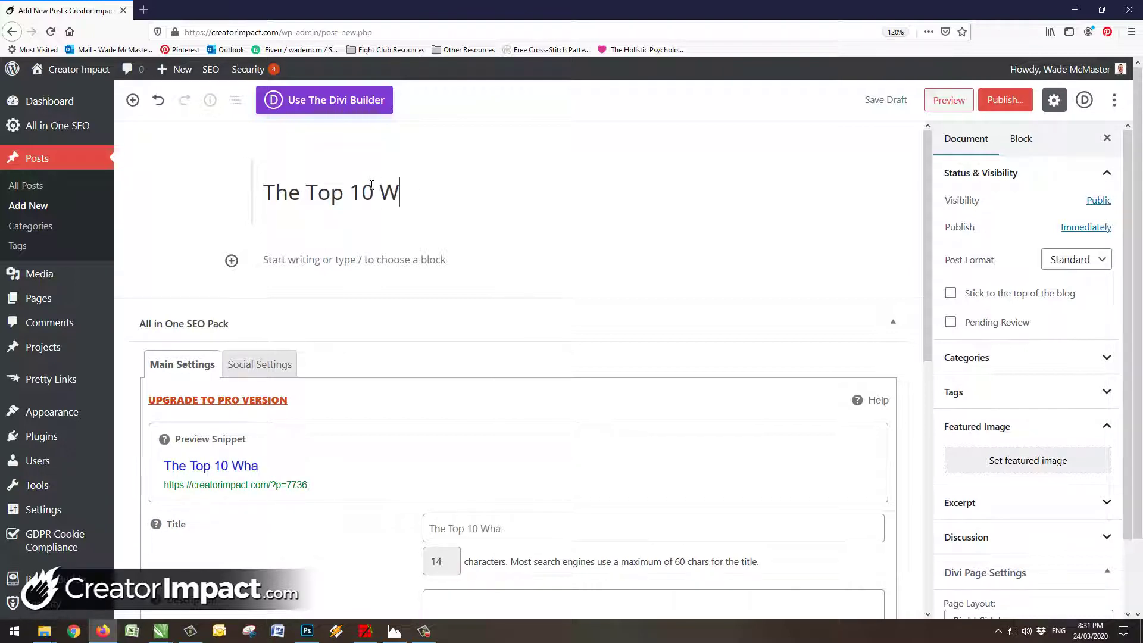
pyautogui.press('BackSpace')
pyautogui.write('Markeitng Websites')
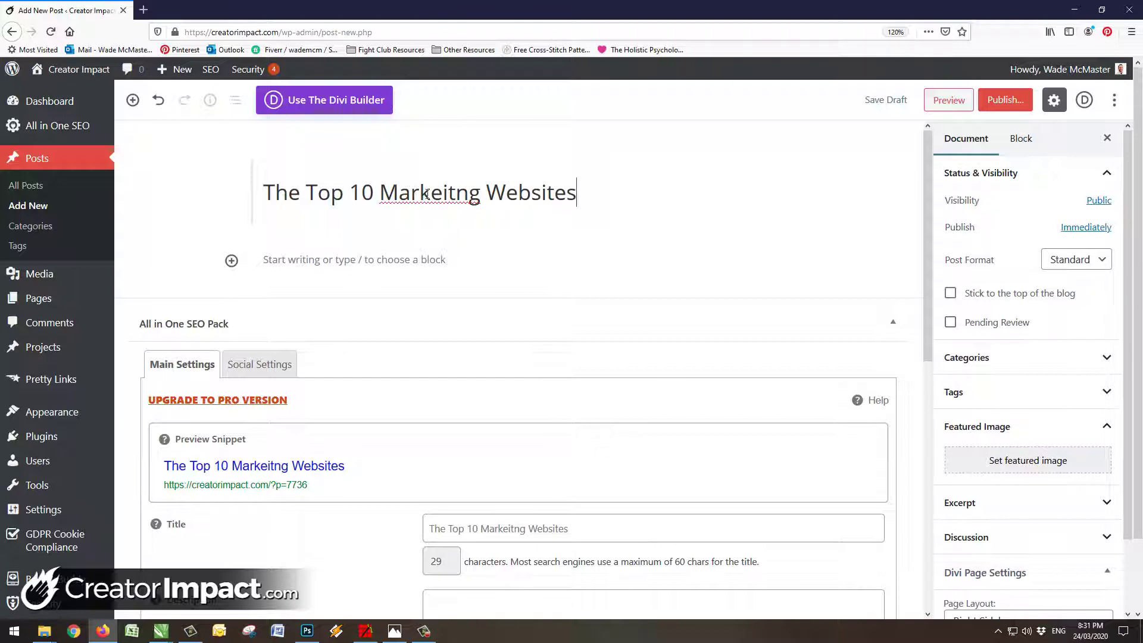
pyautogui.moveTo(427, 194); pyautogui.dragTo(458, 187)
pyautogui.write('etin')
# Insert the 'Top List Template' reusable block from the Reusable category under the title
pyautogui.click(231, 260)
pyautogui.moveTo(500, 373); pyautogui.dragTo(505, 434)
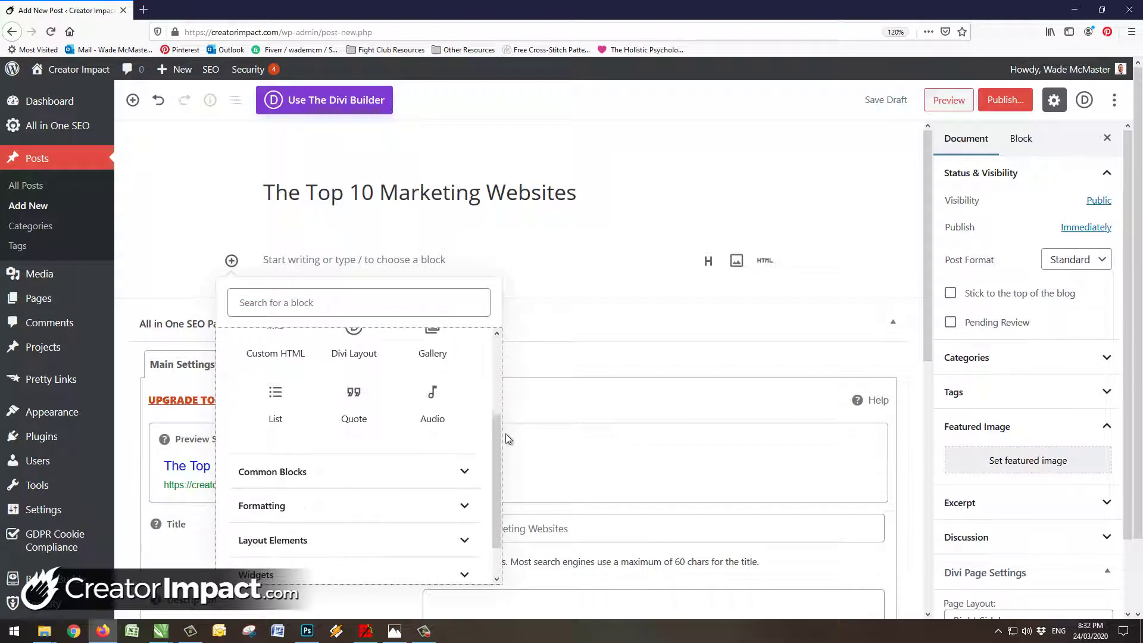
pyautogui.scroll(-3, 505, 433)
pyautogui.moveTo(496, 256); pyautogui.dragTo(456, 351)
pyautogui.click(308, 347)
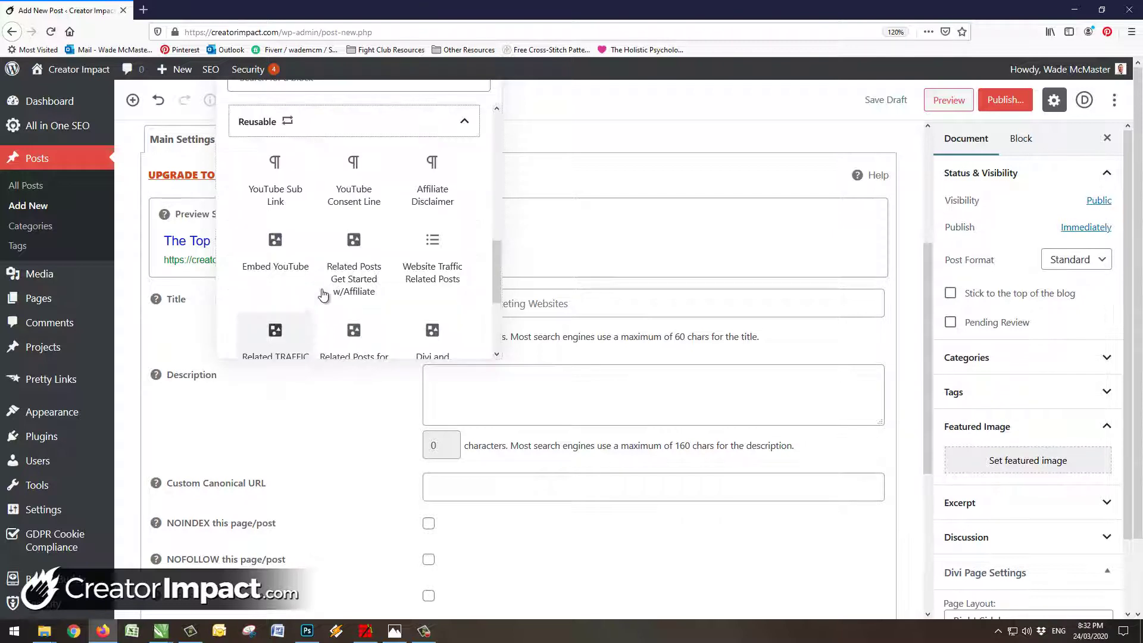
pyautogui.moveTo(497, 283); pyautogui.dragTo(494, 328)
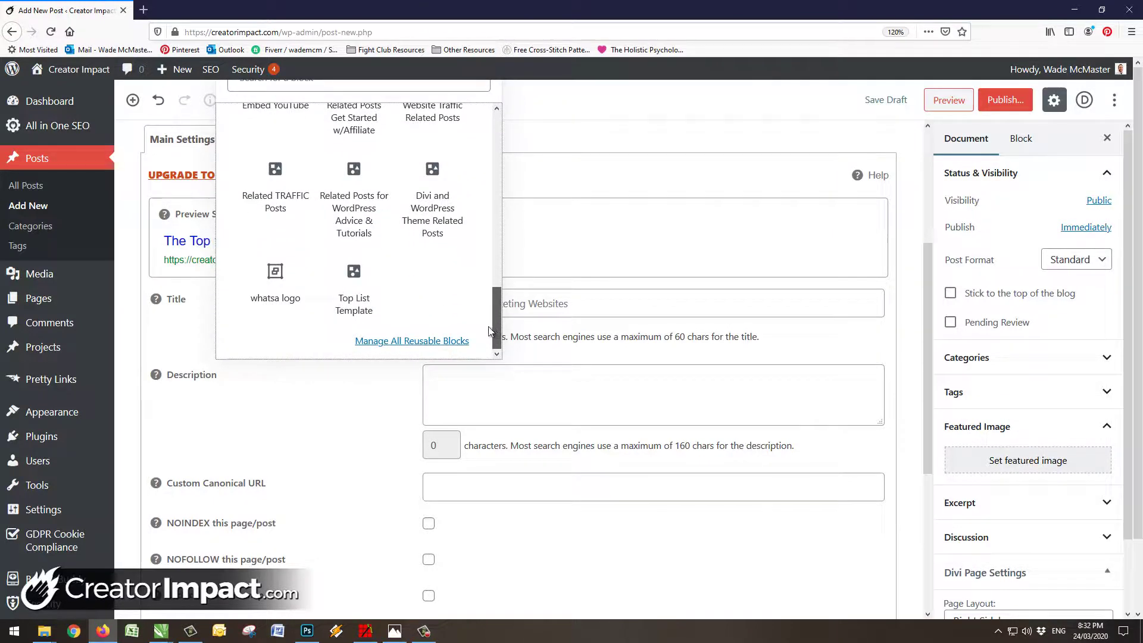
pyautogui.click(361, 285)
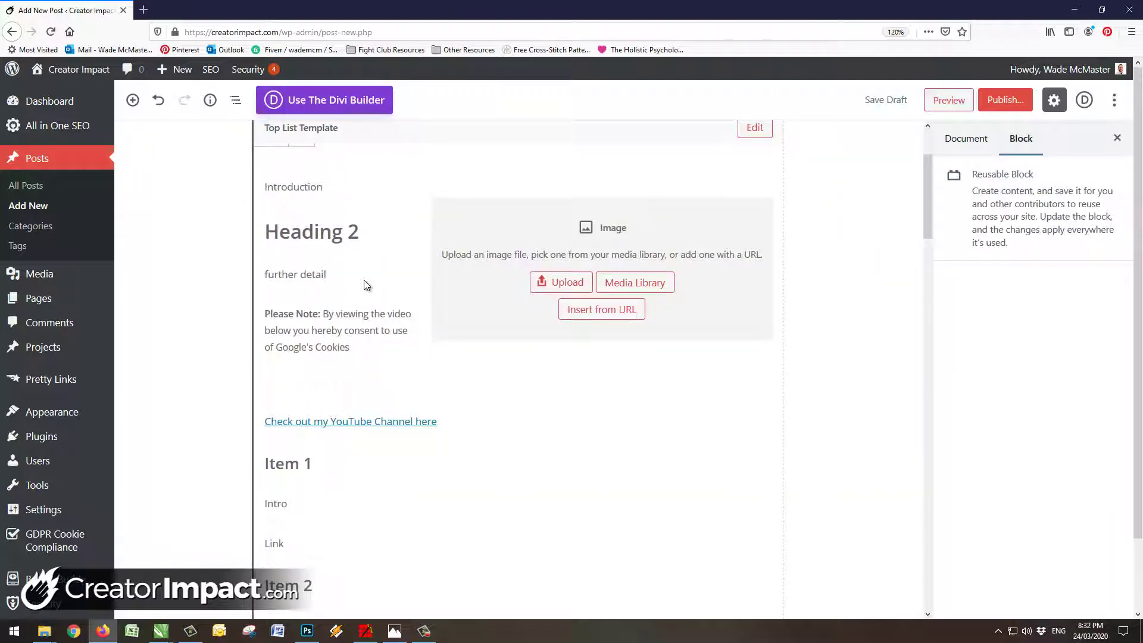
pyautogui.scroll(-15, 320, 268)
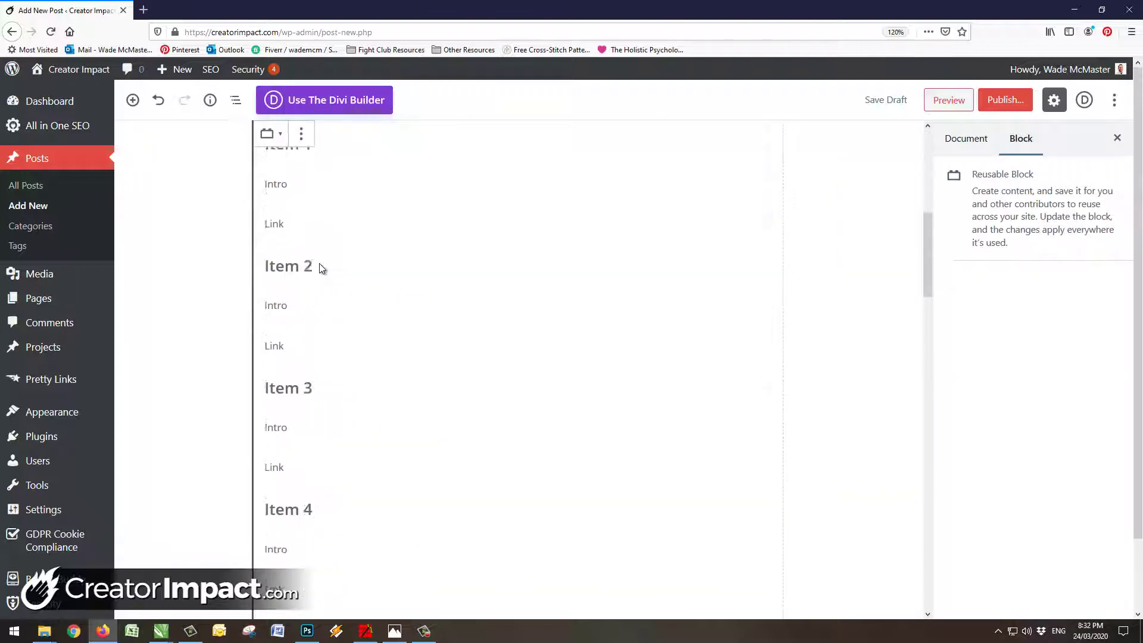
pyautogui.scroll(15, 319, 263)
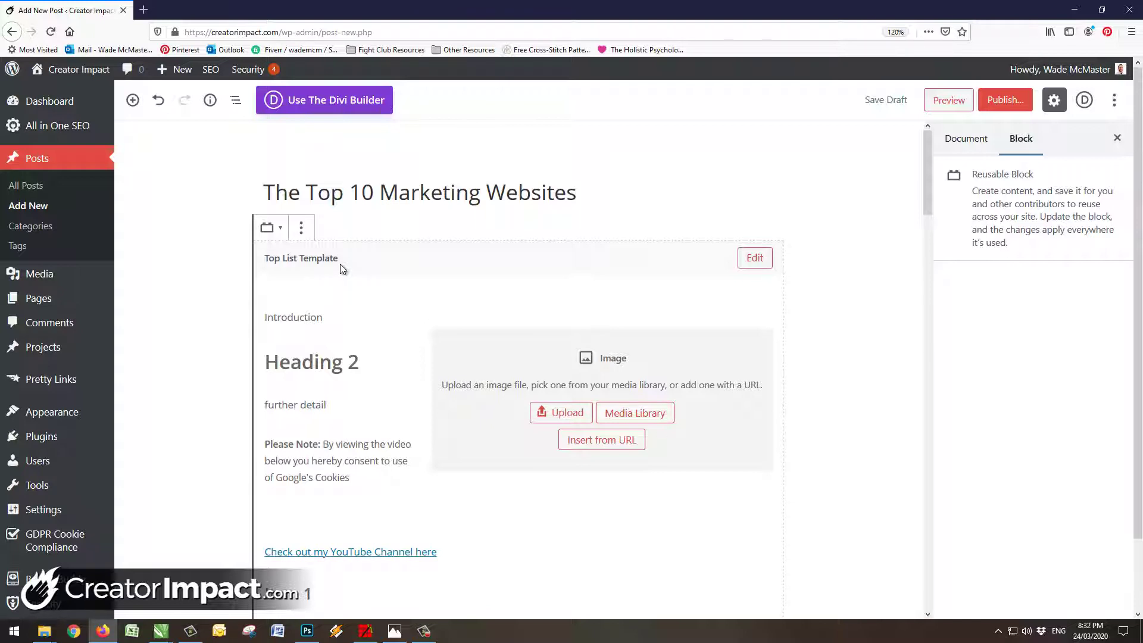
# Convert the inserted Top List Template reusable block into regular blocks
pyautogui.click(302, 228)
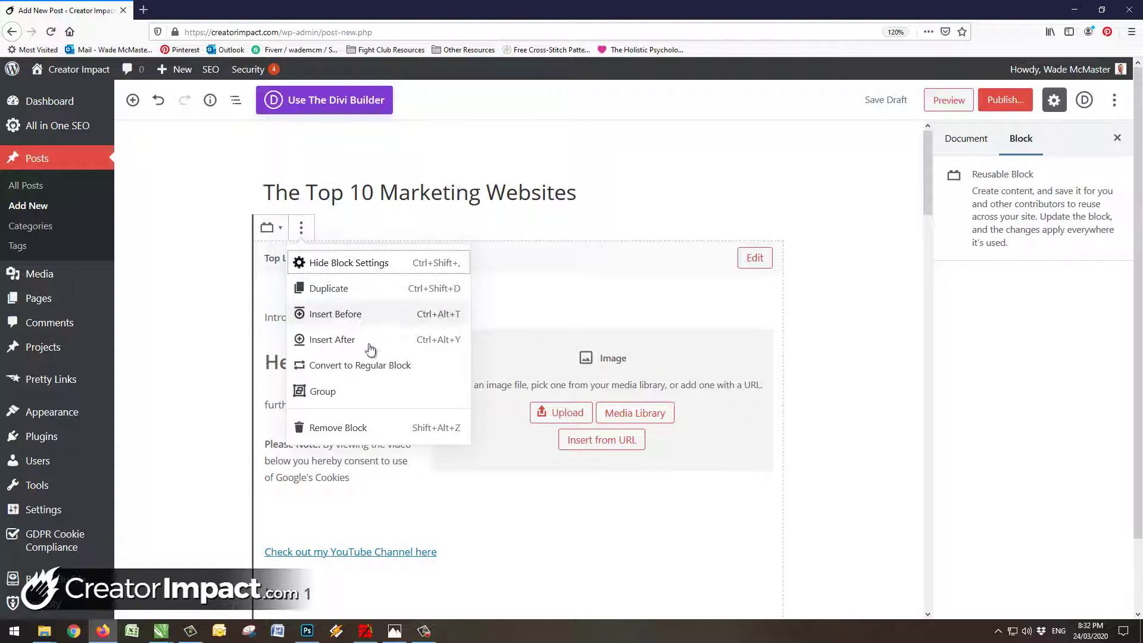
pyautogui.click(403, 364)
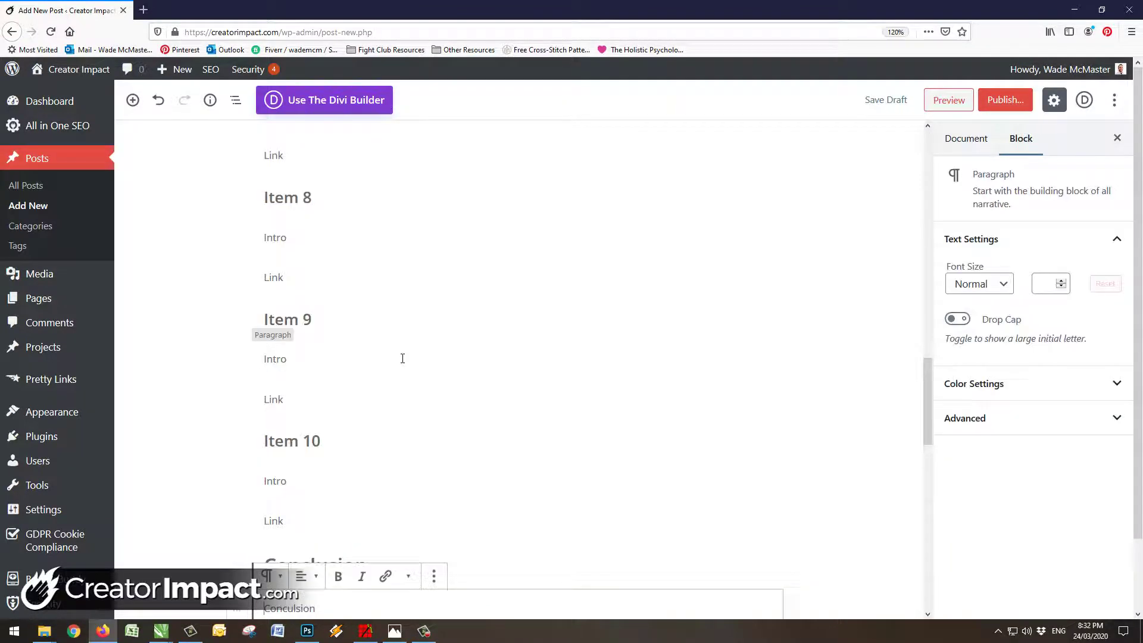
pyautogui.moveTo(927, 402); pyautogui.dragTo(920, 137)
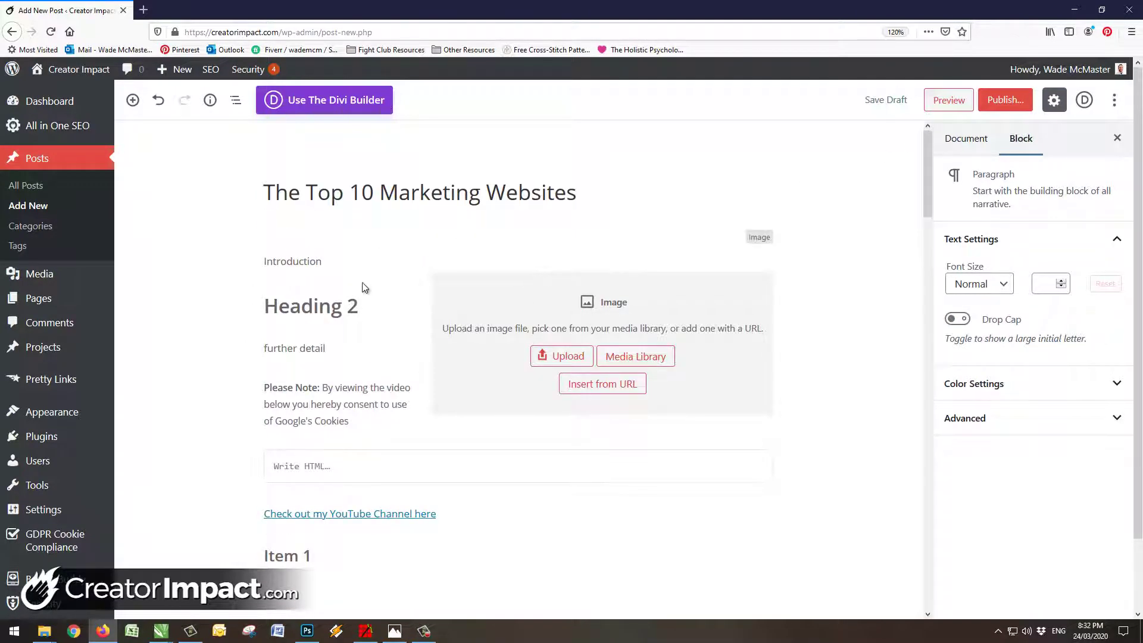
# Check the Heading 2, detail, Please Note, HTML and Introduction blocks are individually selectable
pyautogui.click(332, 306)
pyautogui.click(318, 348)
pyautogui.click(337, 405)
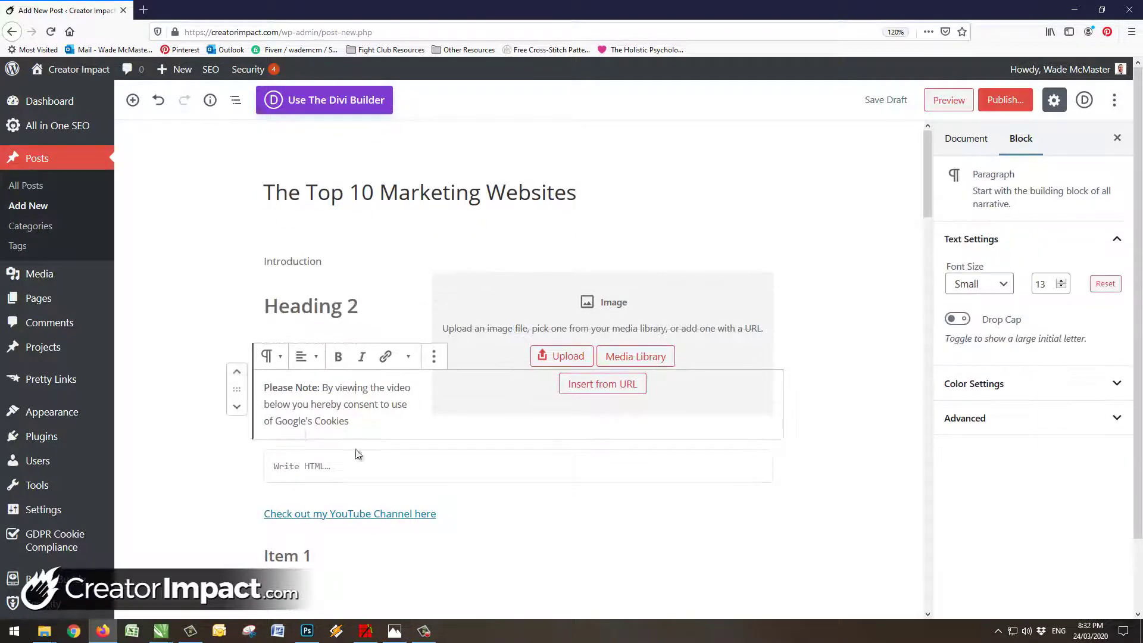
pyautogui.click(357, 466)
pyautogui.scroll(-2, 349, 417)
pyautogui.scroll(2, 348, 357)
pyautogui.click(329, 259)
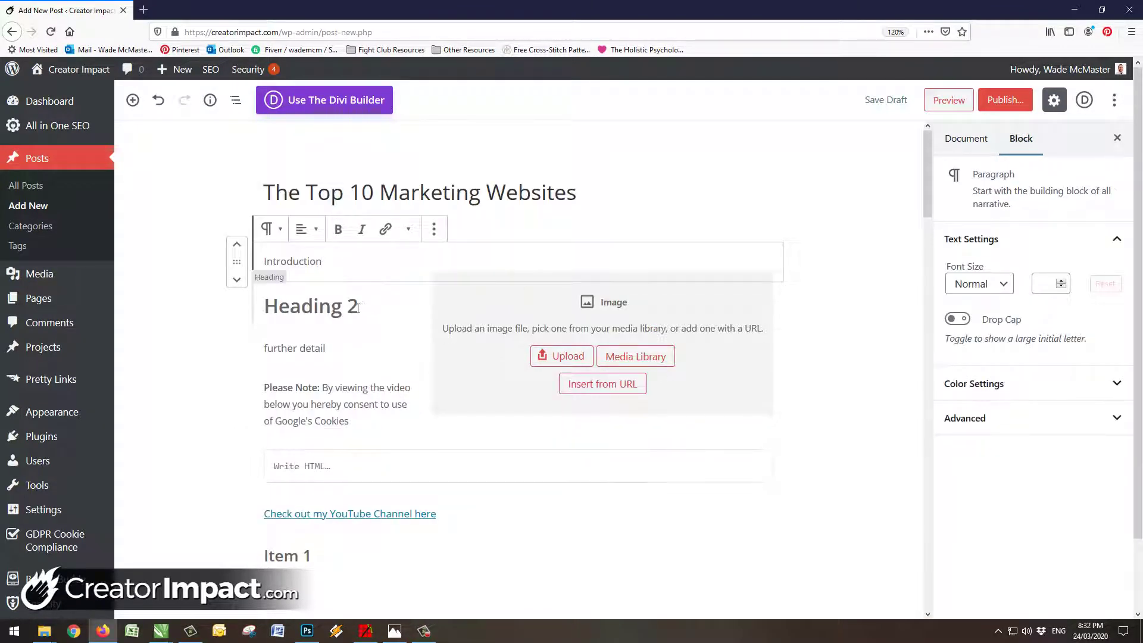
# Replace the Heading 2 placeholder with 'We want sites that are actionable and hold Authority'
pyautogui.moveTo(357, 307); pyautogui.dragTo(266, 306)
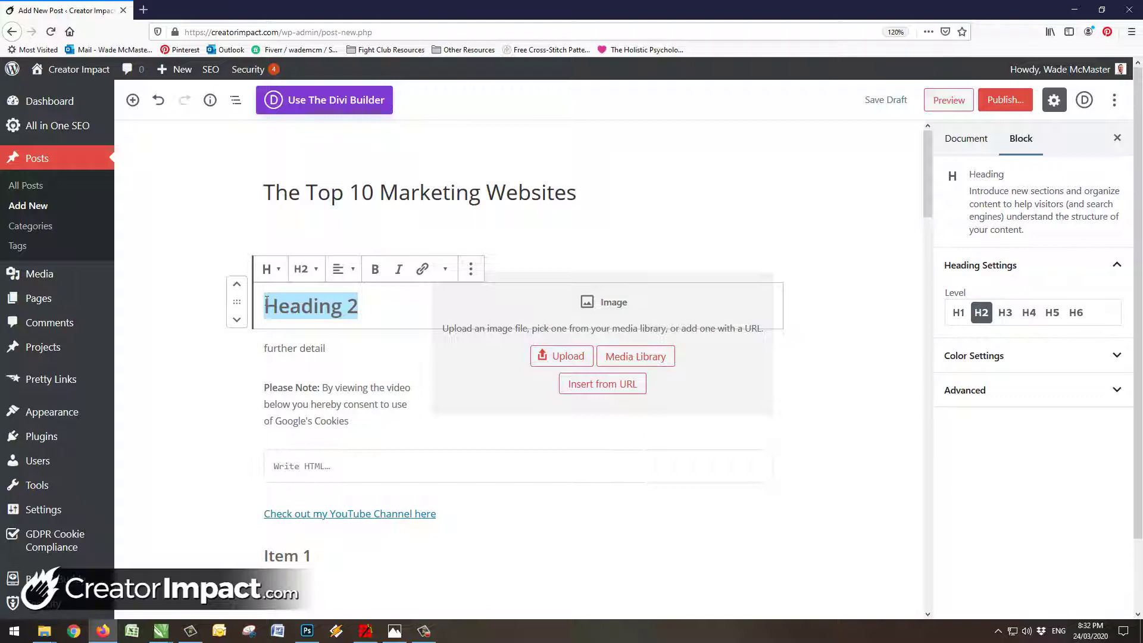
pyautogui.write('We wan')
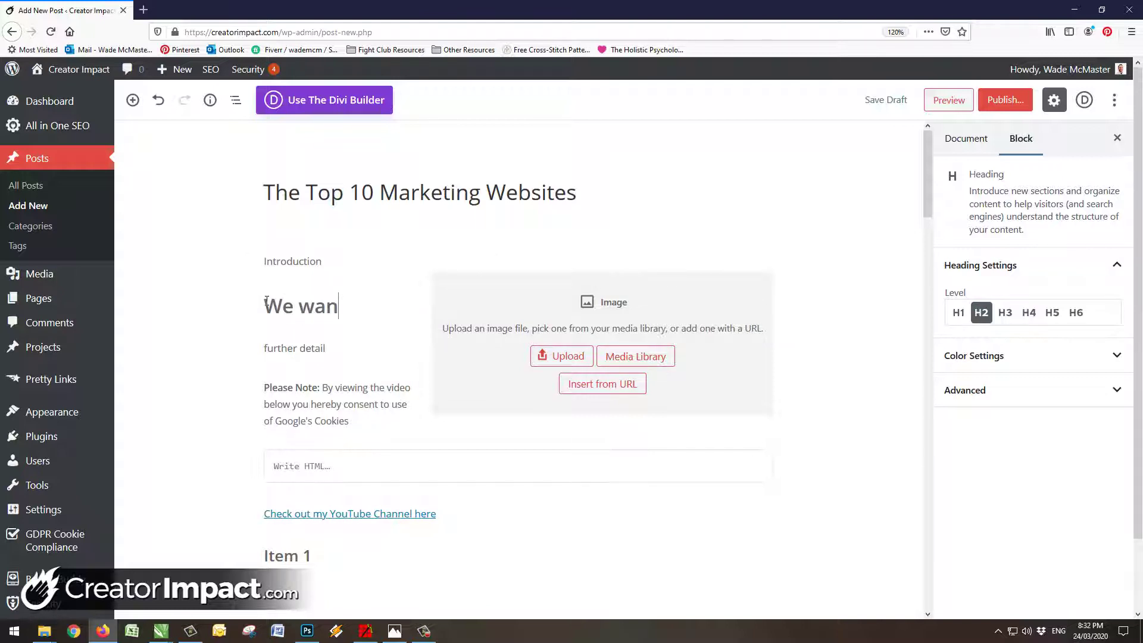
pyautogui.write('t sites th')
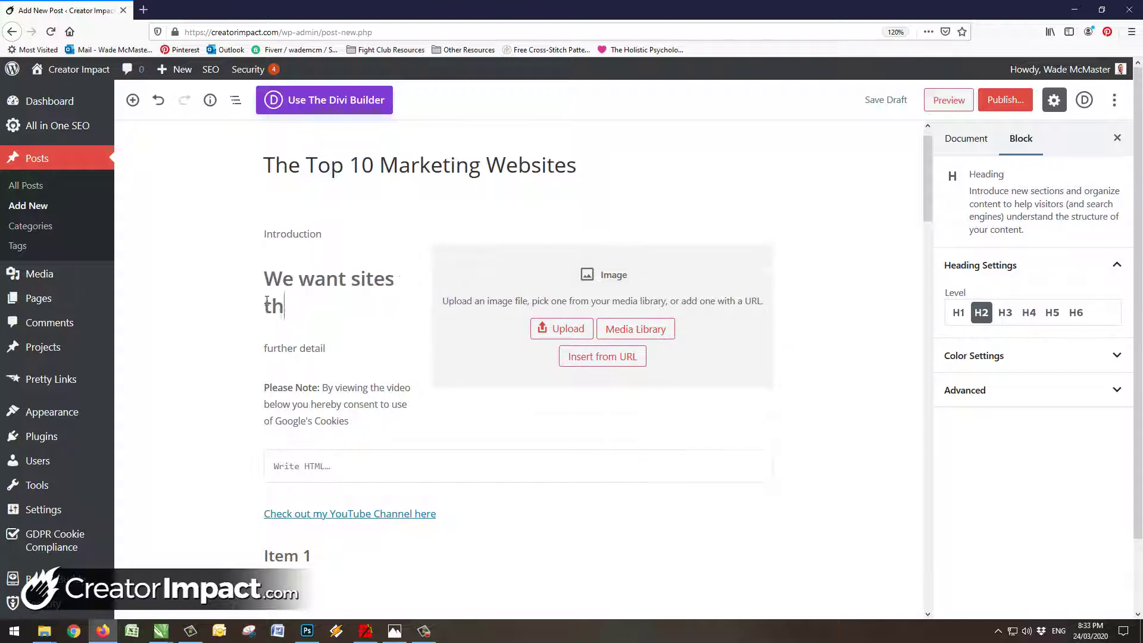
pyautogui.write('at are actionabl')
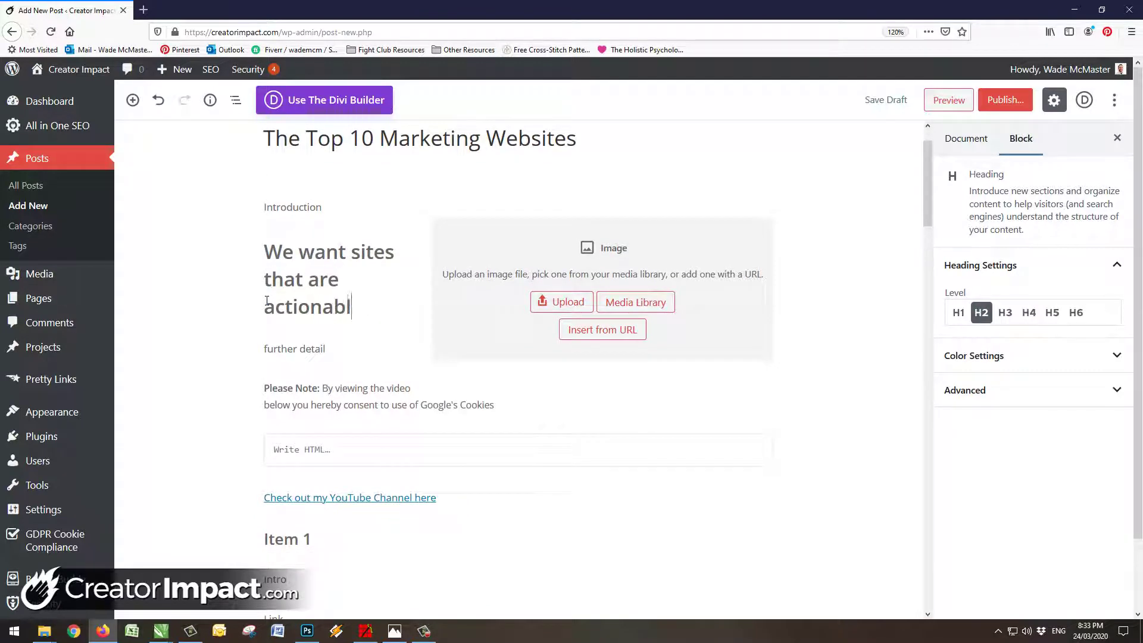
pyautogui.write('e and hodl a')
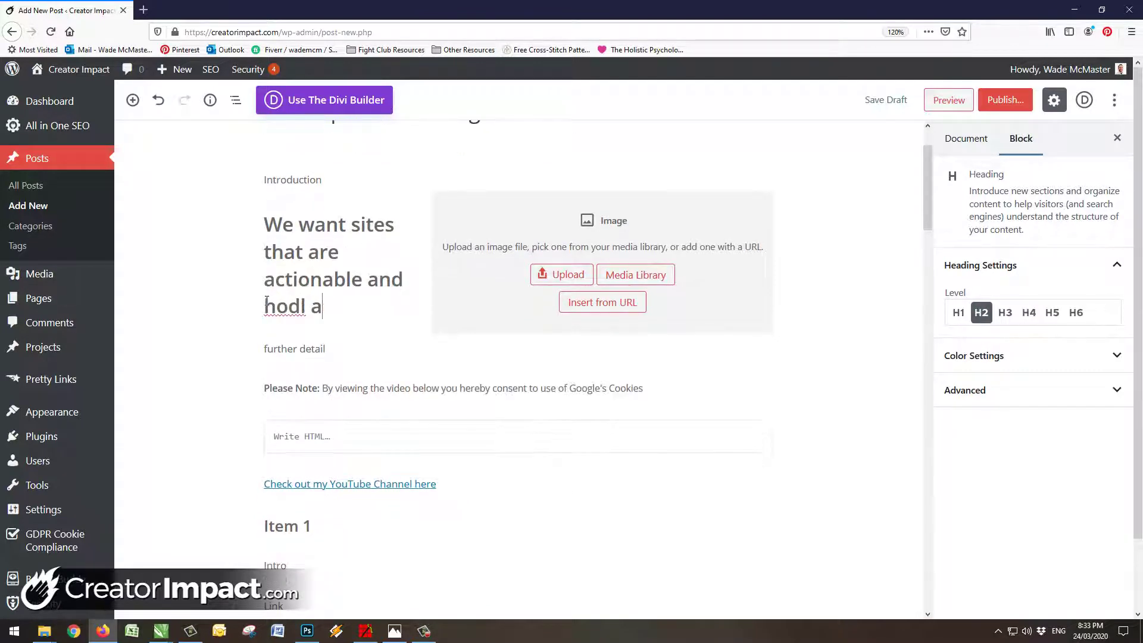
pyautogui.write('uthoriry.')
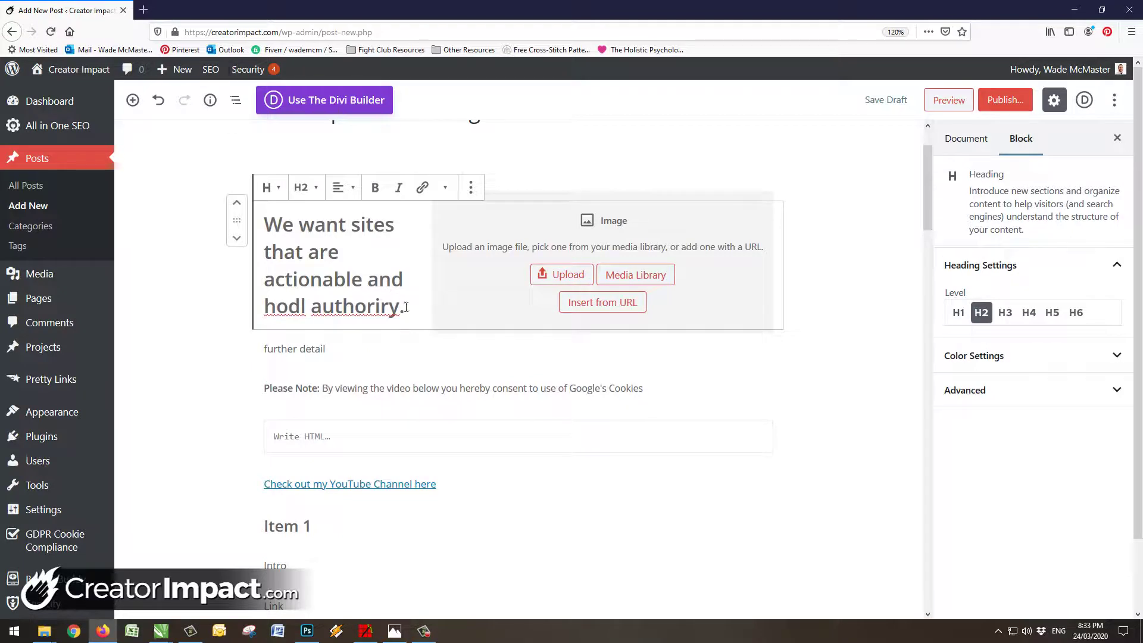
pyautogui.moveTo(409, 307); pyautogui.dragTo(287, 308)
pyautogui.write('l')
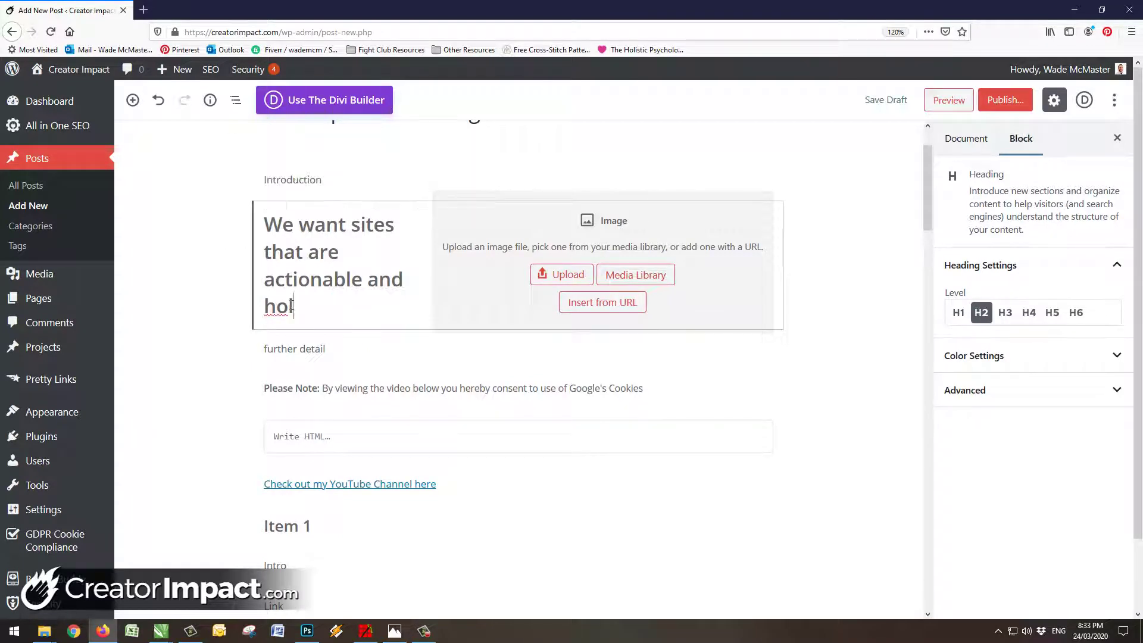
pyautogui.write('d Authoi')
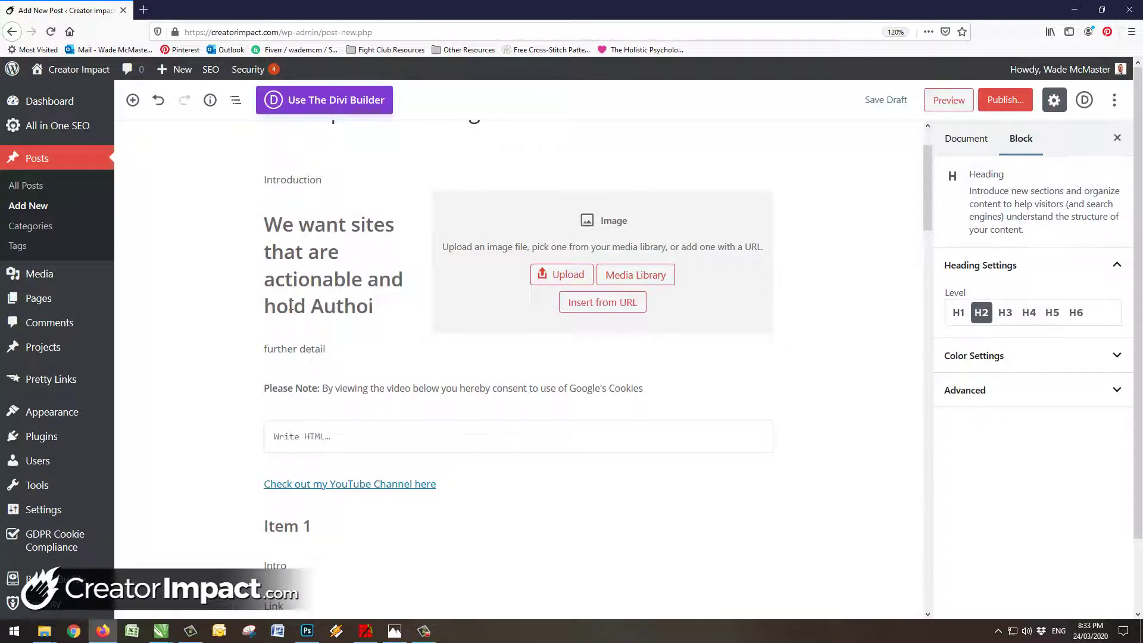
pyautogui.press('BackSpace')
pyautogui.write('rity')
# Rename the Item 1 heading to 'MOZ' and Item 2 to 'Seth Godin's Blog'
pyautogui.moveTo(311, 527); pyautogui.dragTo(266, 532)
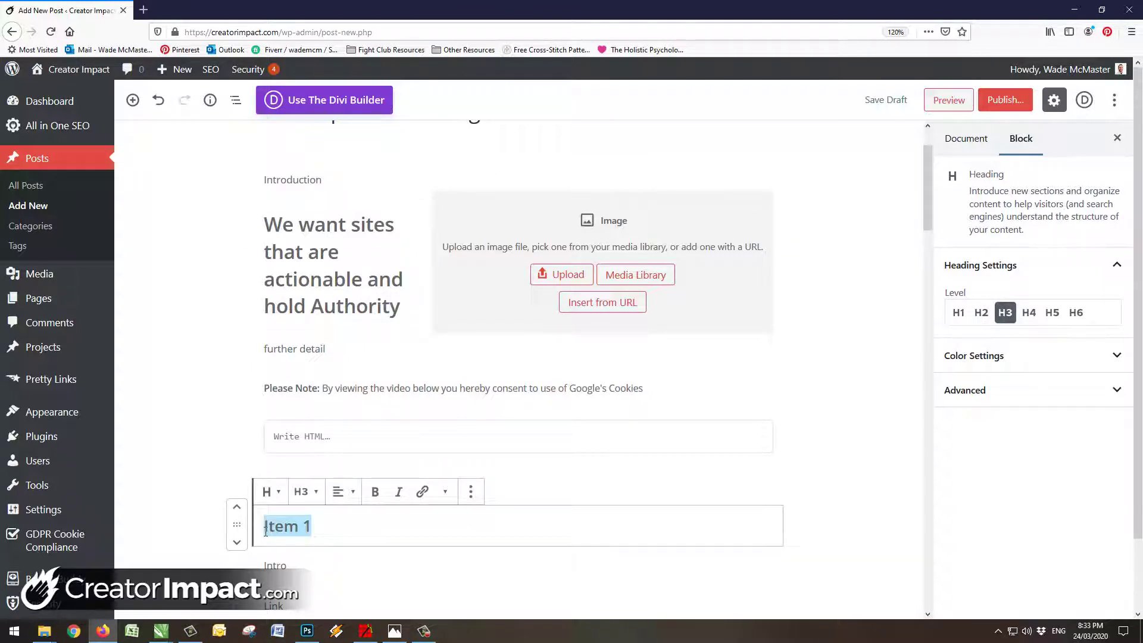
pyautogui.write('MOZ')
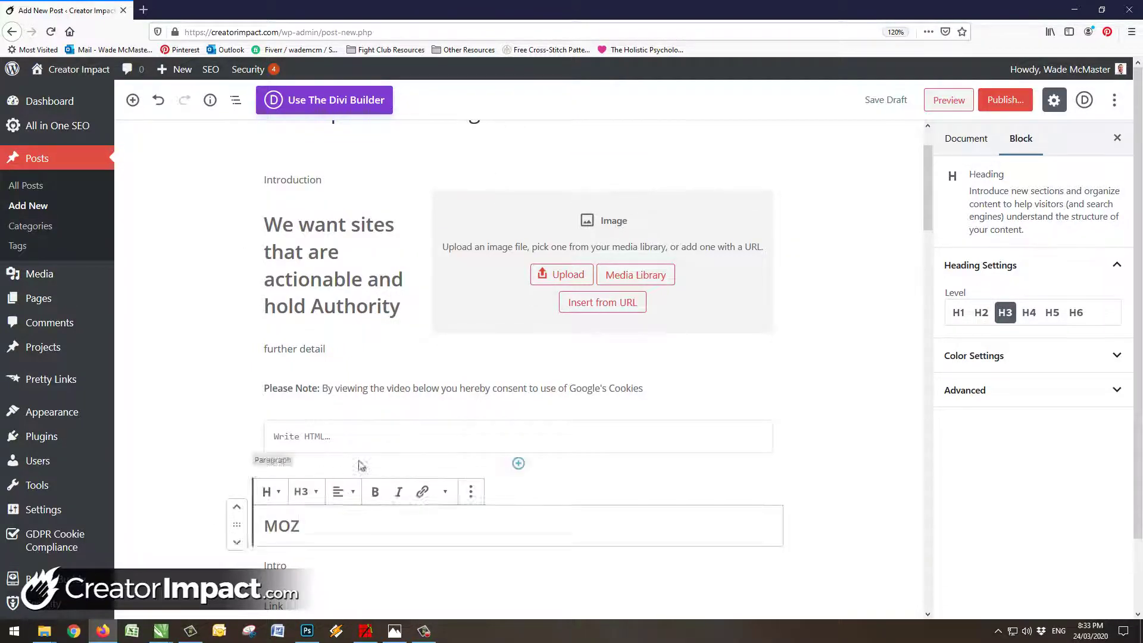
pyautogui.scroll(-5, 346, 417)
pyautogui.moveTo(330, 357); pyautogui.dragTo(266, 346)
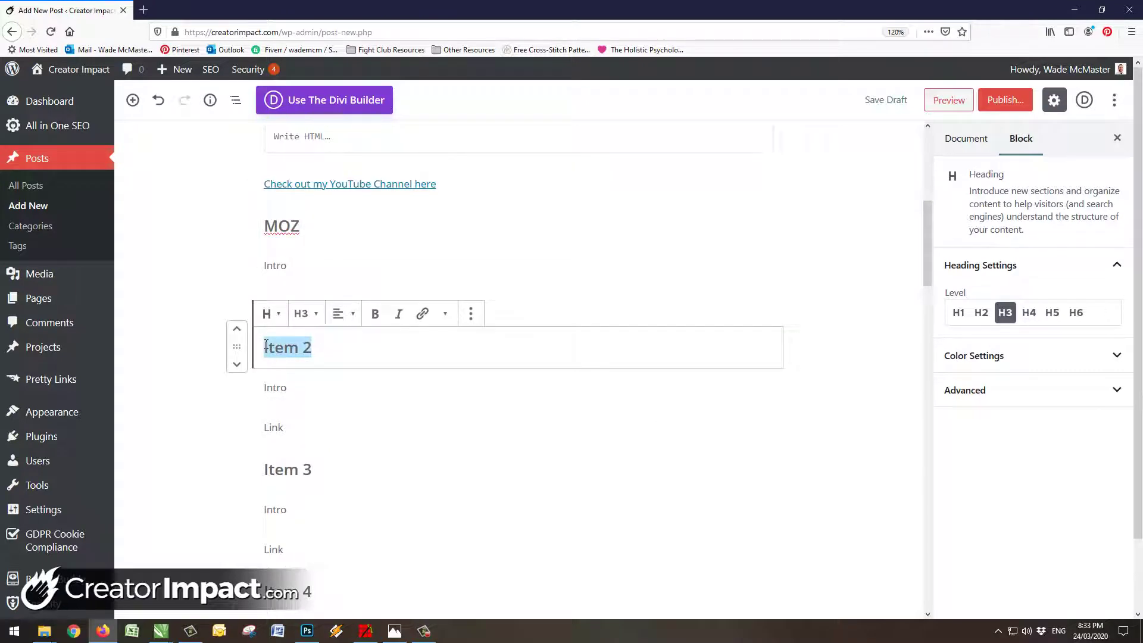
pyautogui.write('Seth')
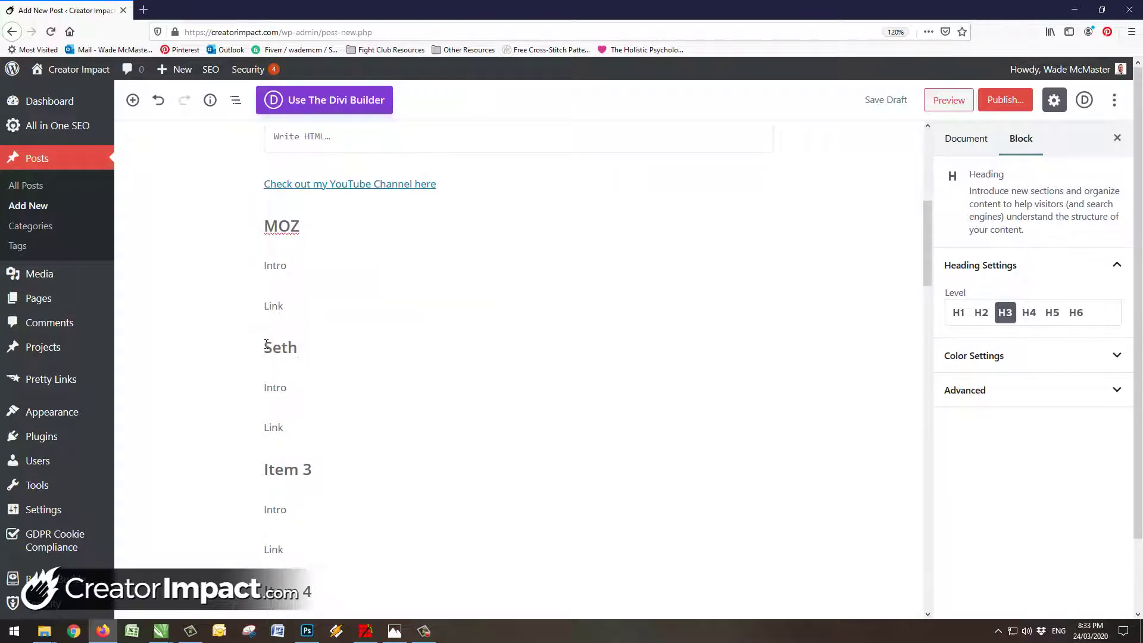
pyautogui.write(" Godin's Blog")
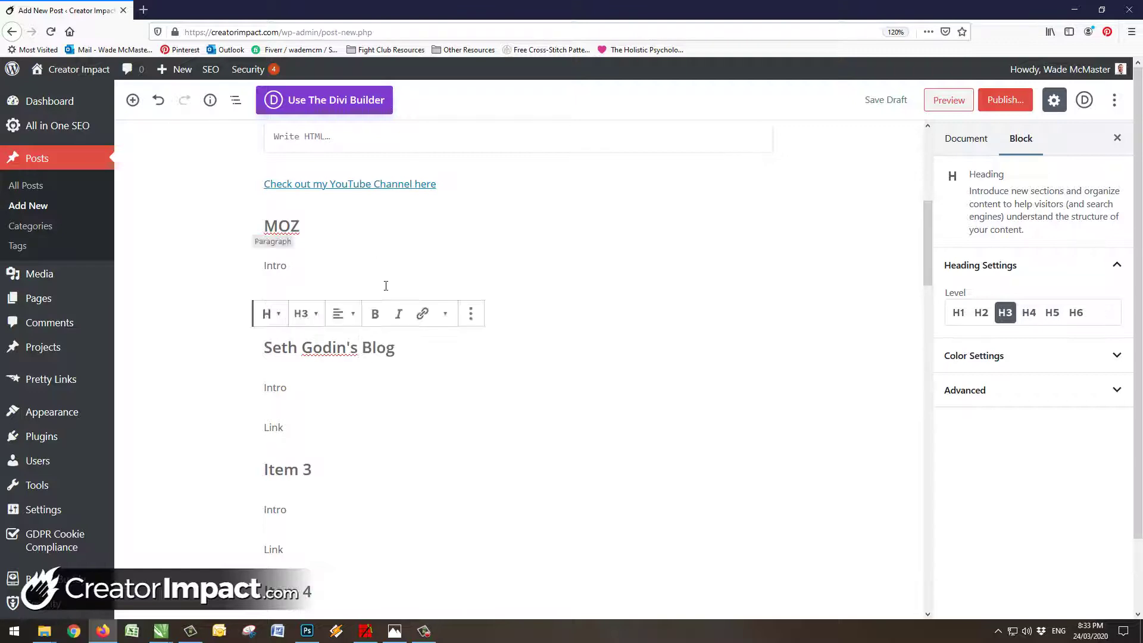
pyautogui.scroll(5, 400, 410)
pyautogui.scroll(2, 399, 387)
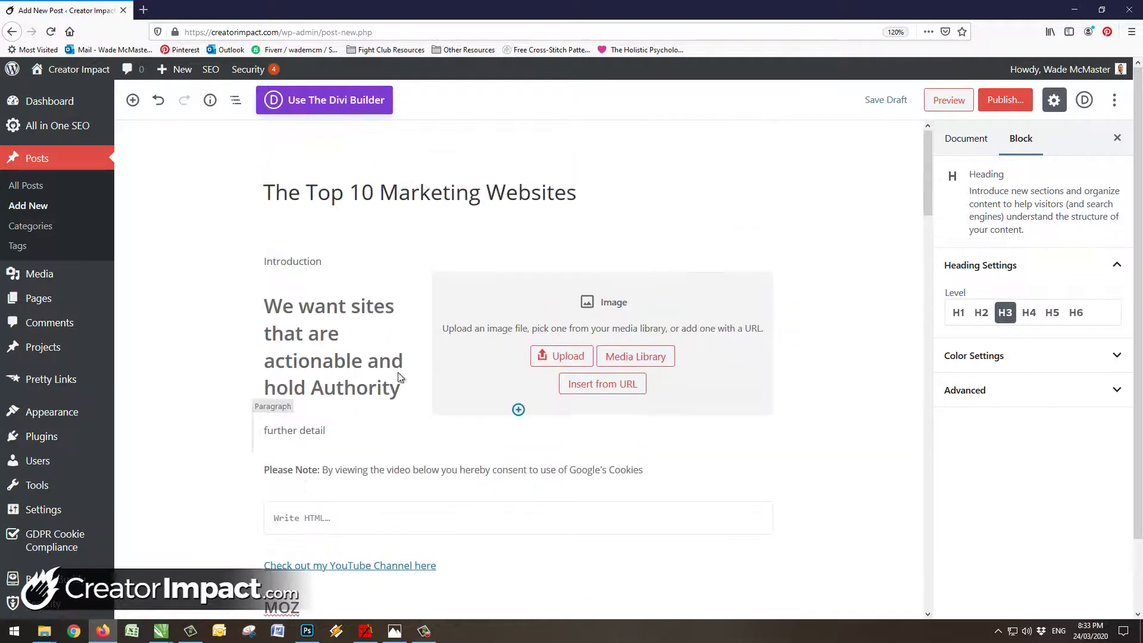
pyautogui.scroll(-13, 402, 288)
pyautogui.scroll(-14, 402, 289)
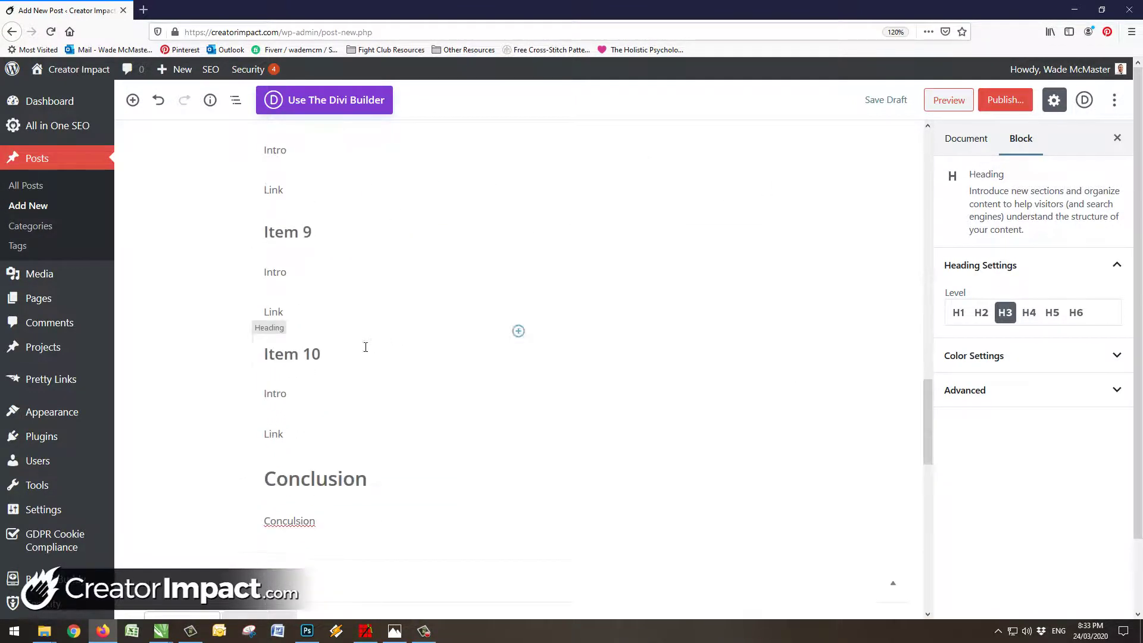
pyautogui.scroll(16, 388, 487)
pyautogui.scroll(8, 390, 437)
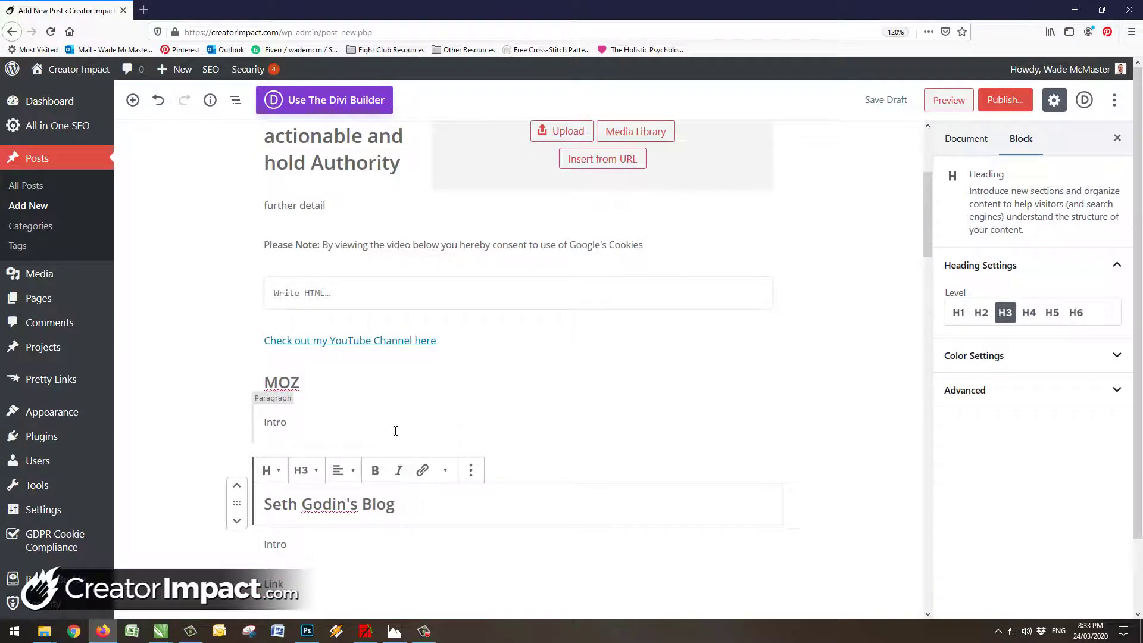
pyautogui.scroll(4, 438, 407)
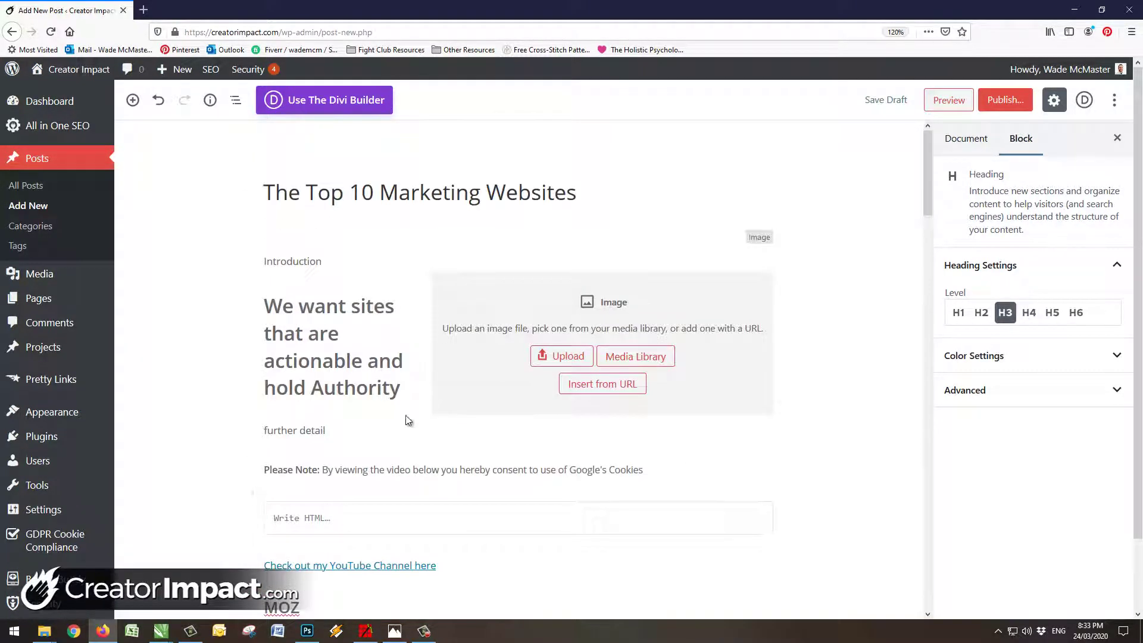